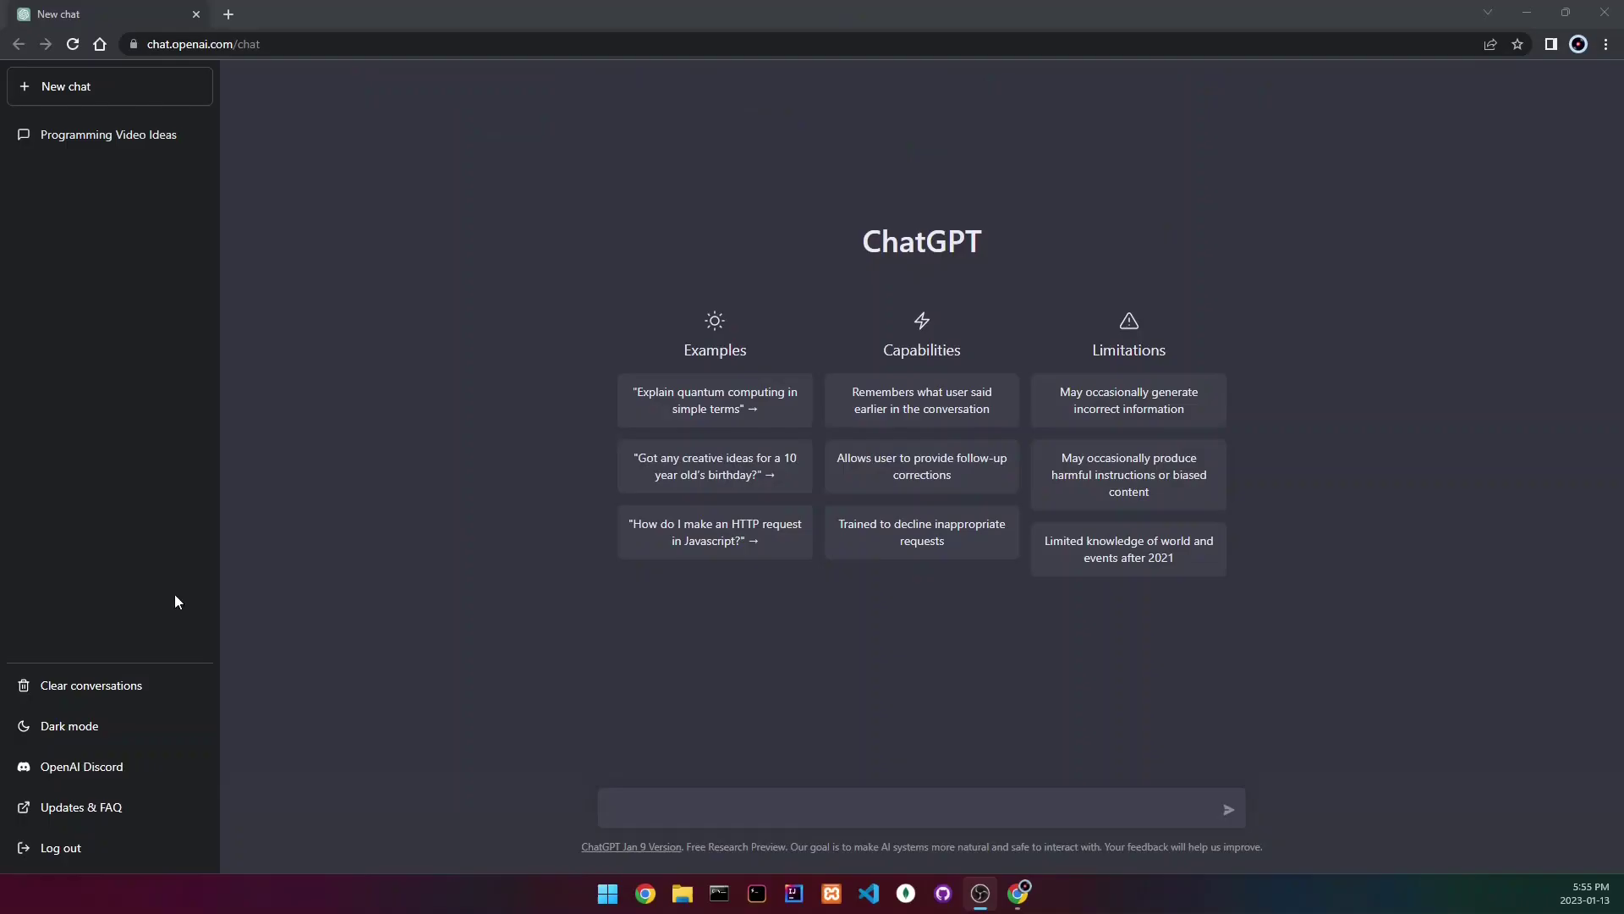
# - In a new tab, search Google for chatgpt and open OpenAI's ChatGPT blog post
pyautogui.click(227, 13)
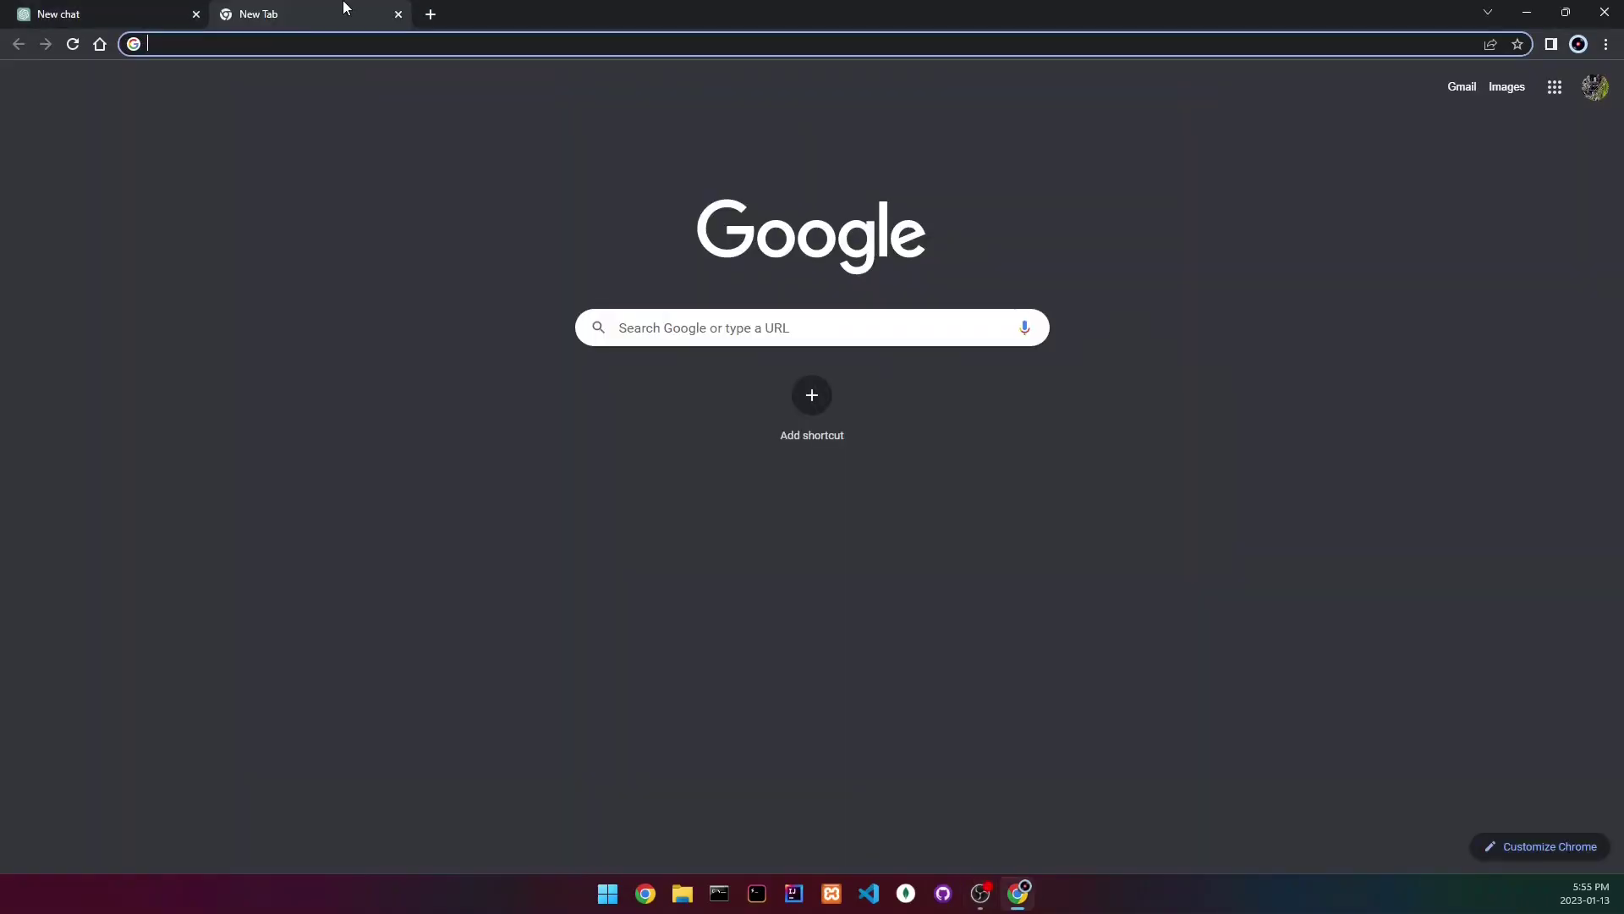
pyautogui.write('cha')
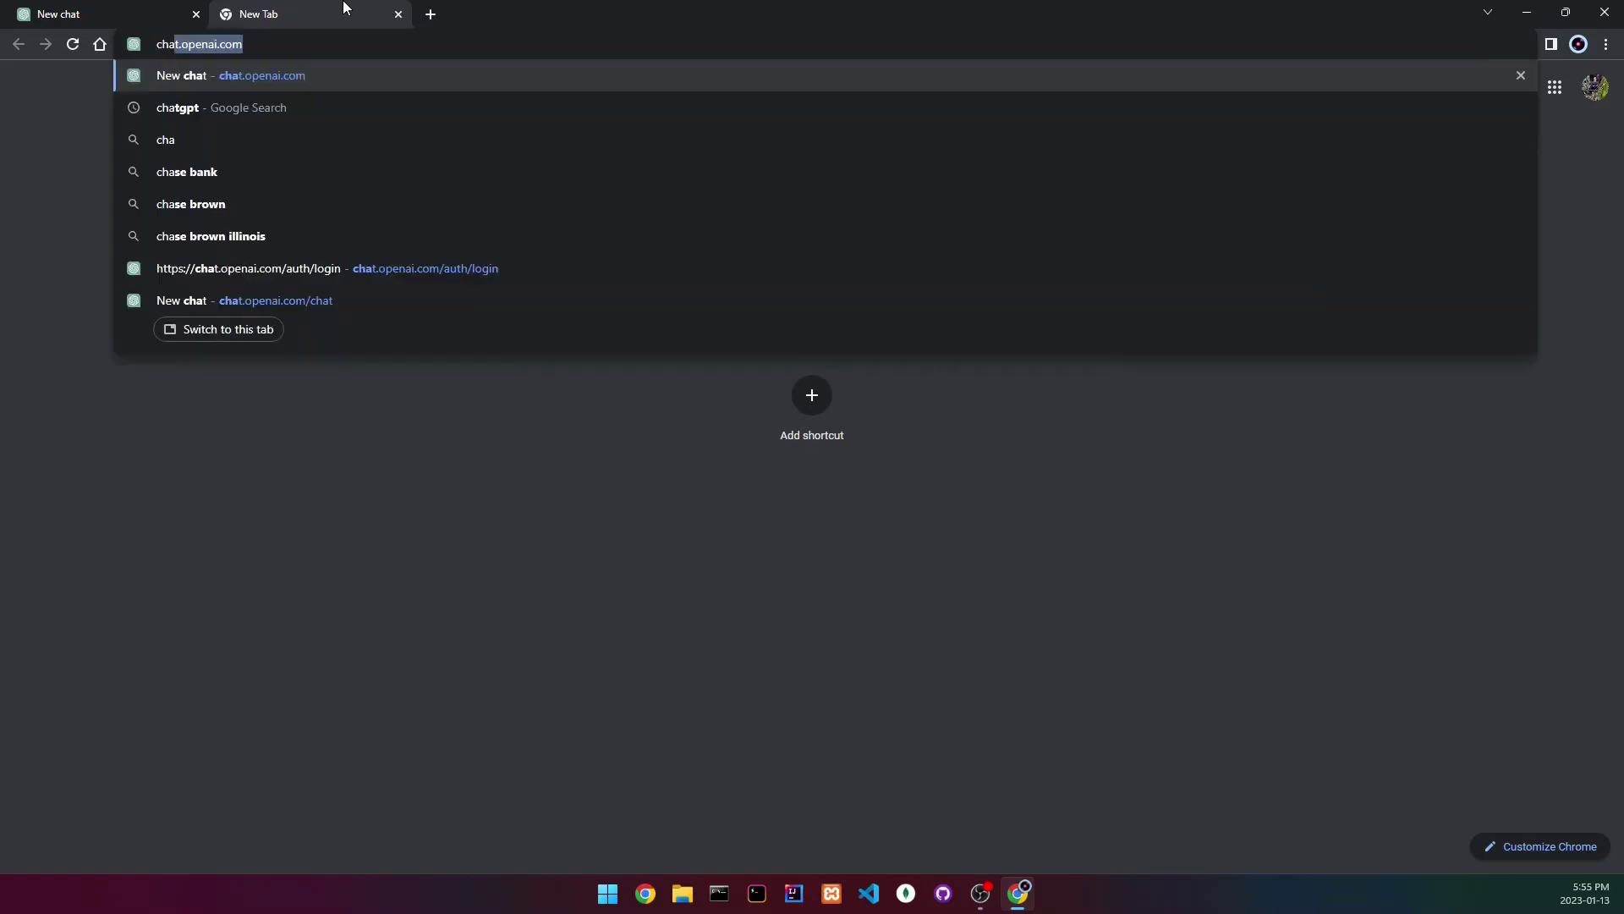
pyautogui.press('Down')
pyautogui.press('Return')
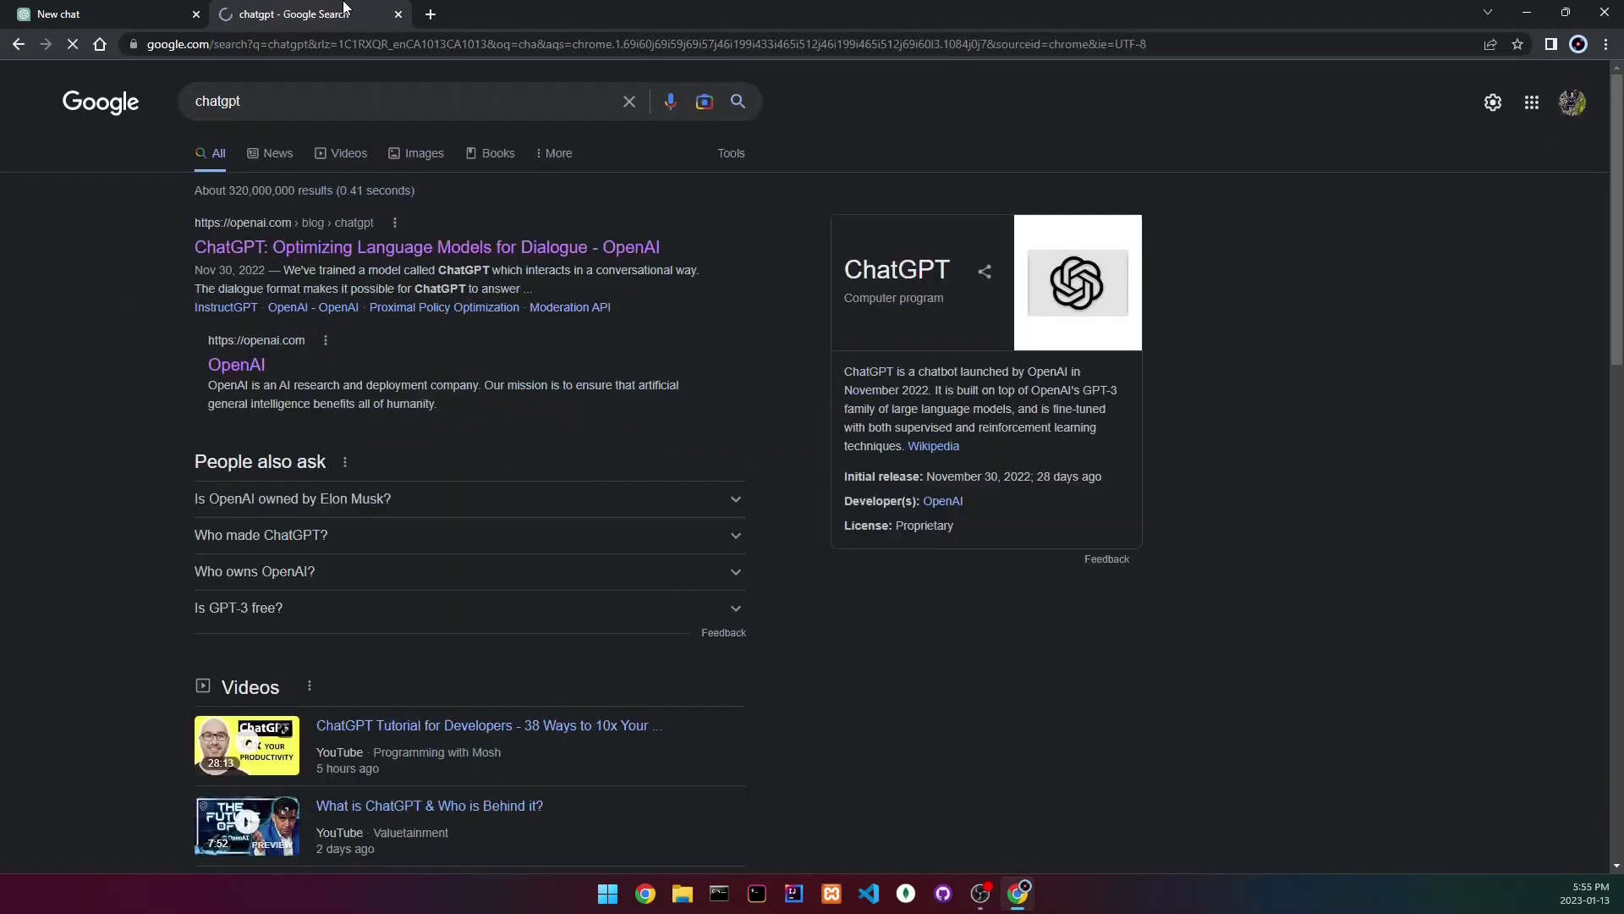
pyautogui.click(337, 218)
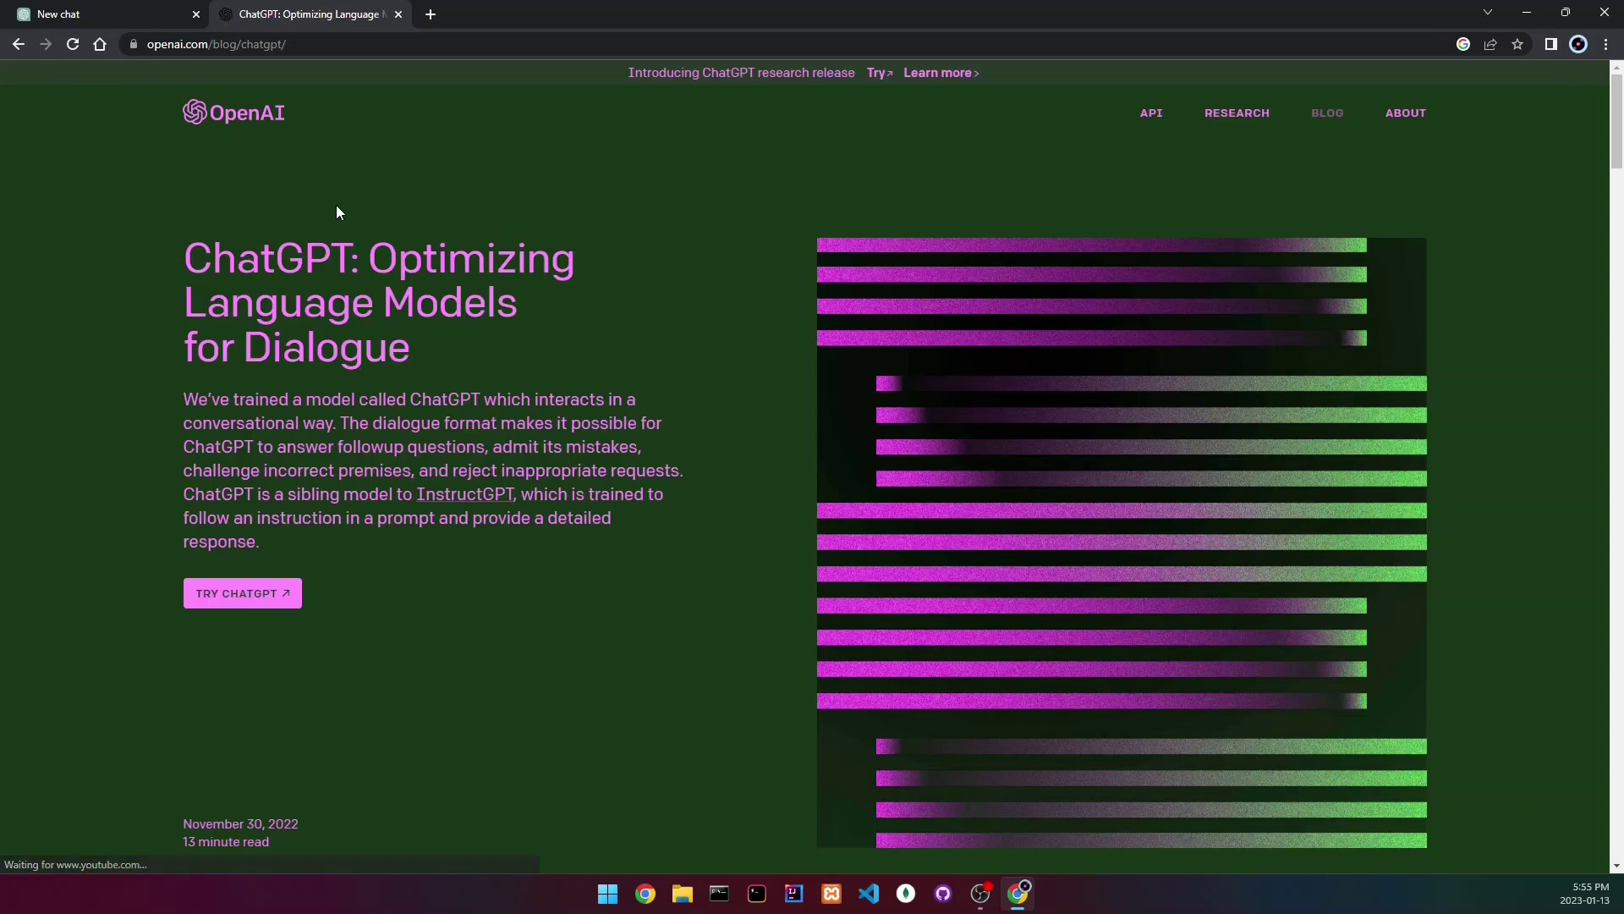
# - Launch ChatGPT and ask it 'what are u?'
pyautogui.click(233, 600)
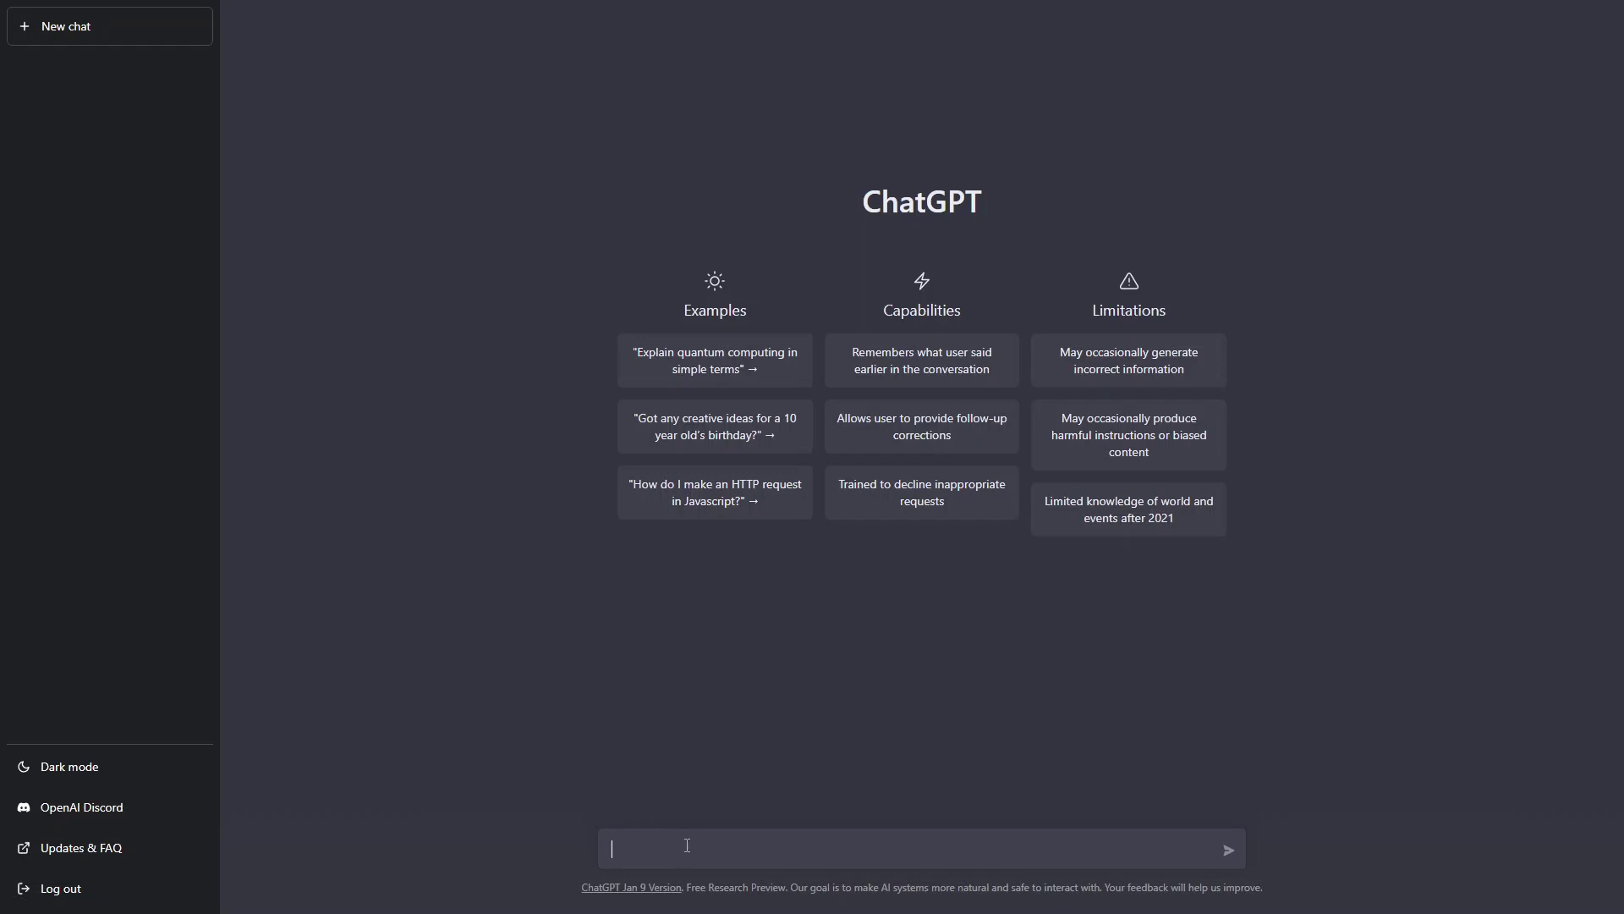
pyautogui.write('wha')
pyautogui.write('t are u?')
pyautogui.press('Return')
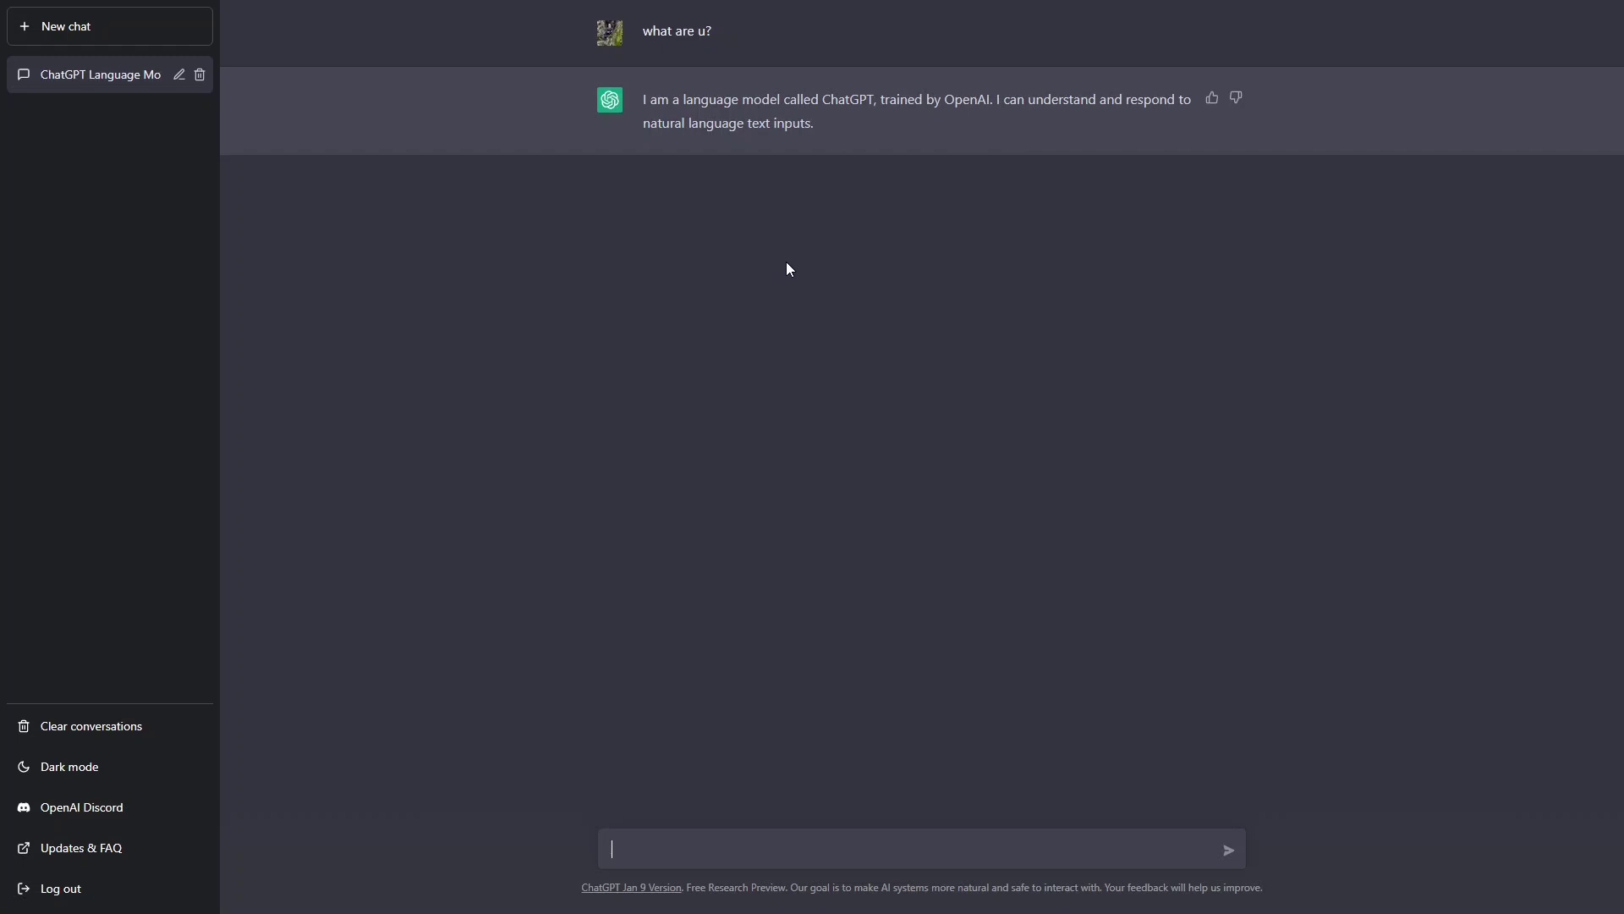
# - Copy the earlier 'what are u?' question into the message box and send it again
pyautogui.moveTo(713, 32); pyautogui.dragTo(643, 32)
pyautogui.hotkey('ctrl', 'c')
pyautogui.click(660, 848)
pyautogui.hotkey('ctrl', 'v')
pyautogui.press('Return')
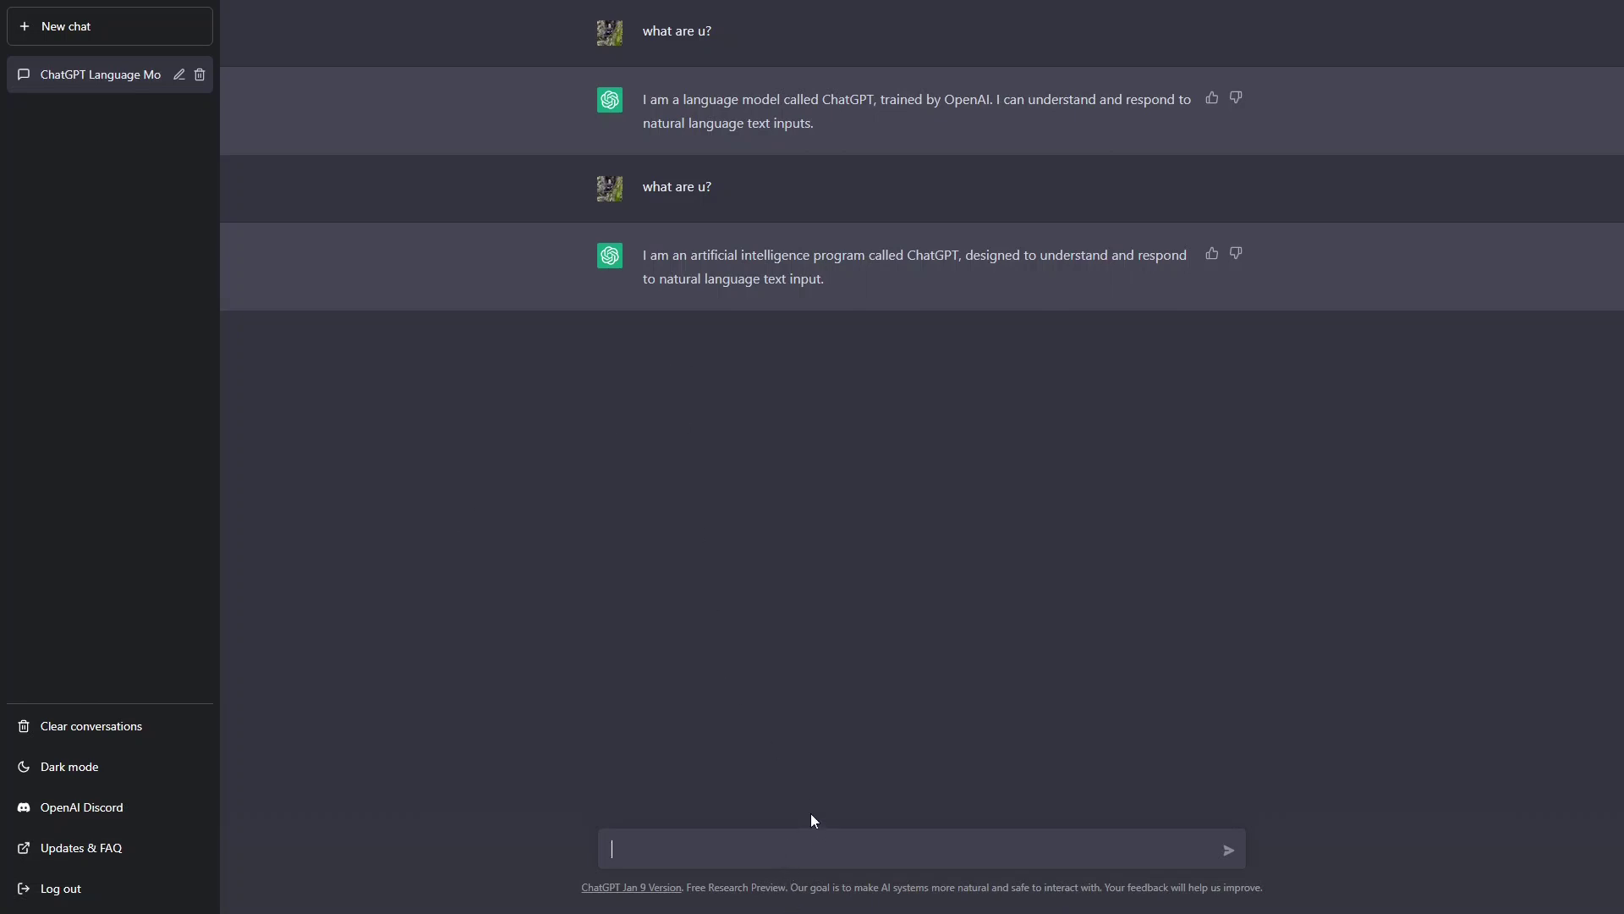
pyautogui.write('what can you')
pyautogui.write(' do')
# - Ask 'what can you do' and highlight the opening lines of the reply
pyautogui.press('Return')
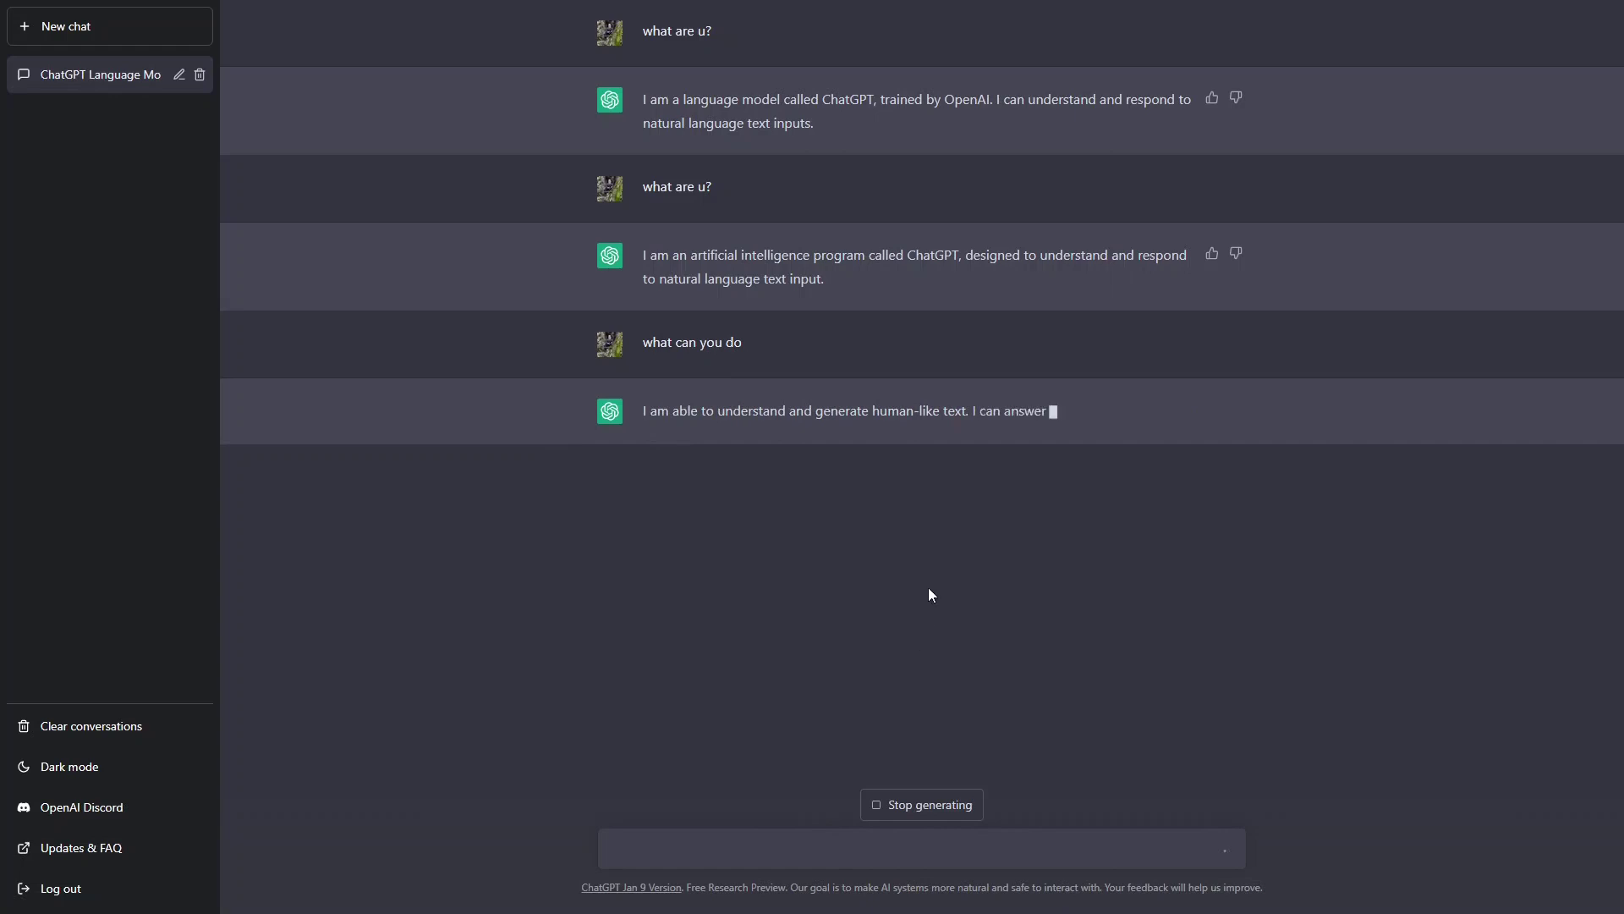
pyautogui.moveTo(643, 411); pyautogui.dragTo(924, 411)
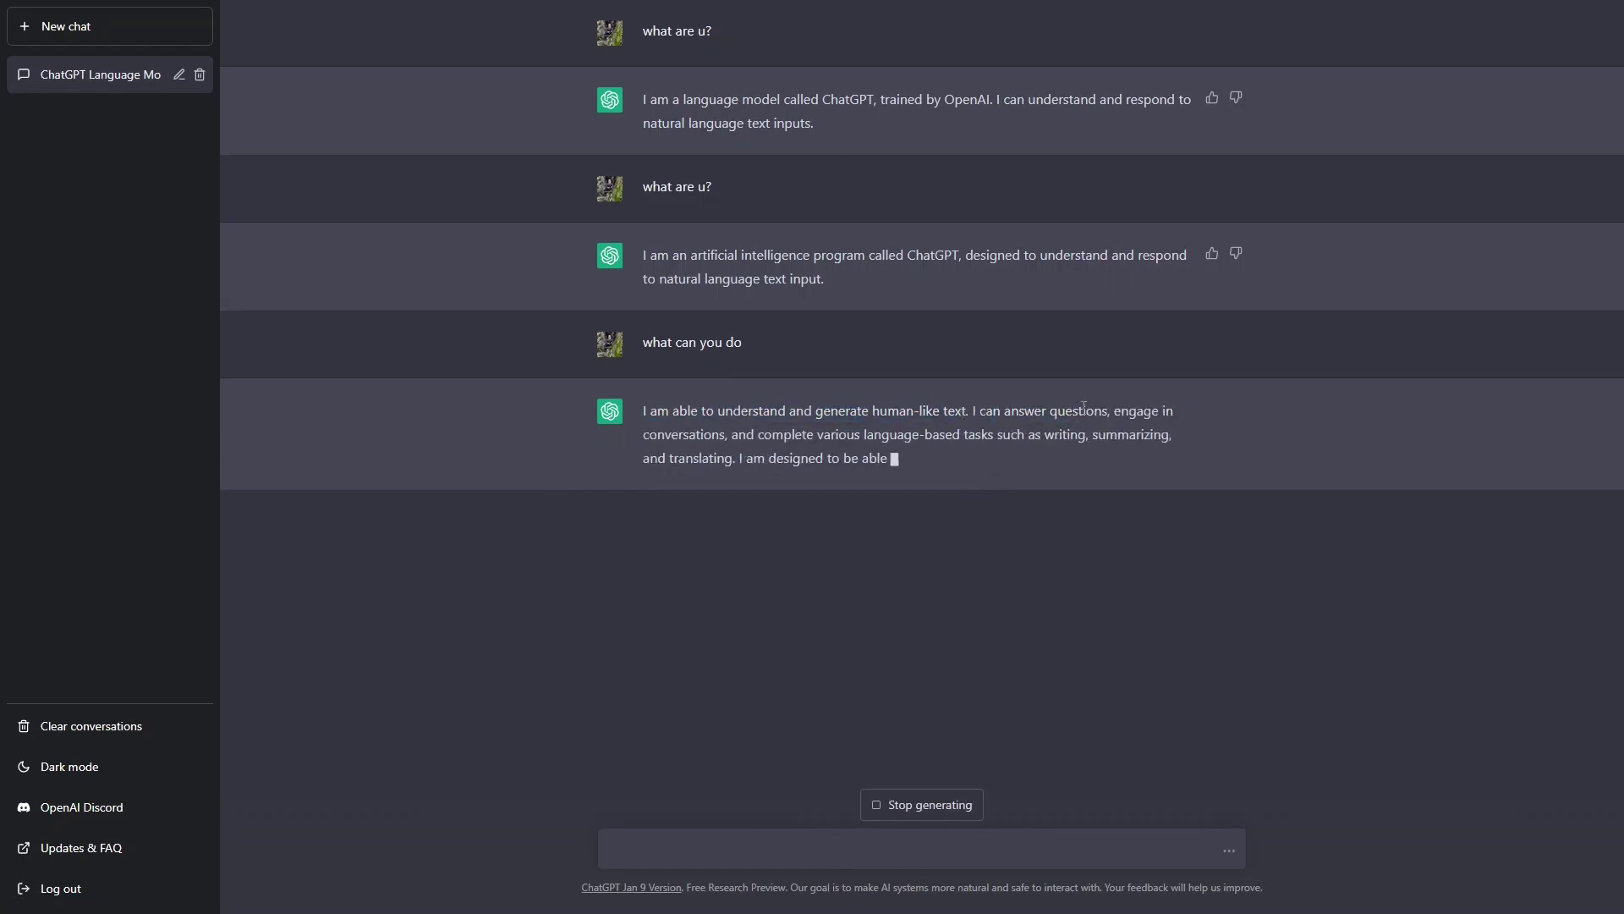
pyautogui.moveTo(1131, 411); pyautogui.dragTo(643, 411)
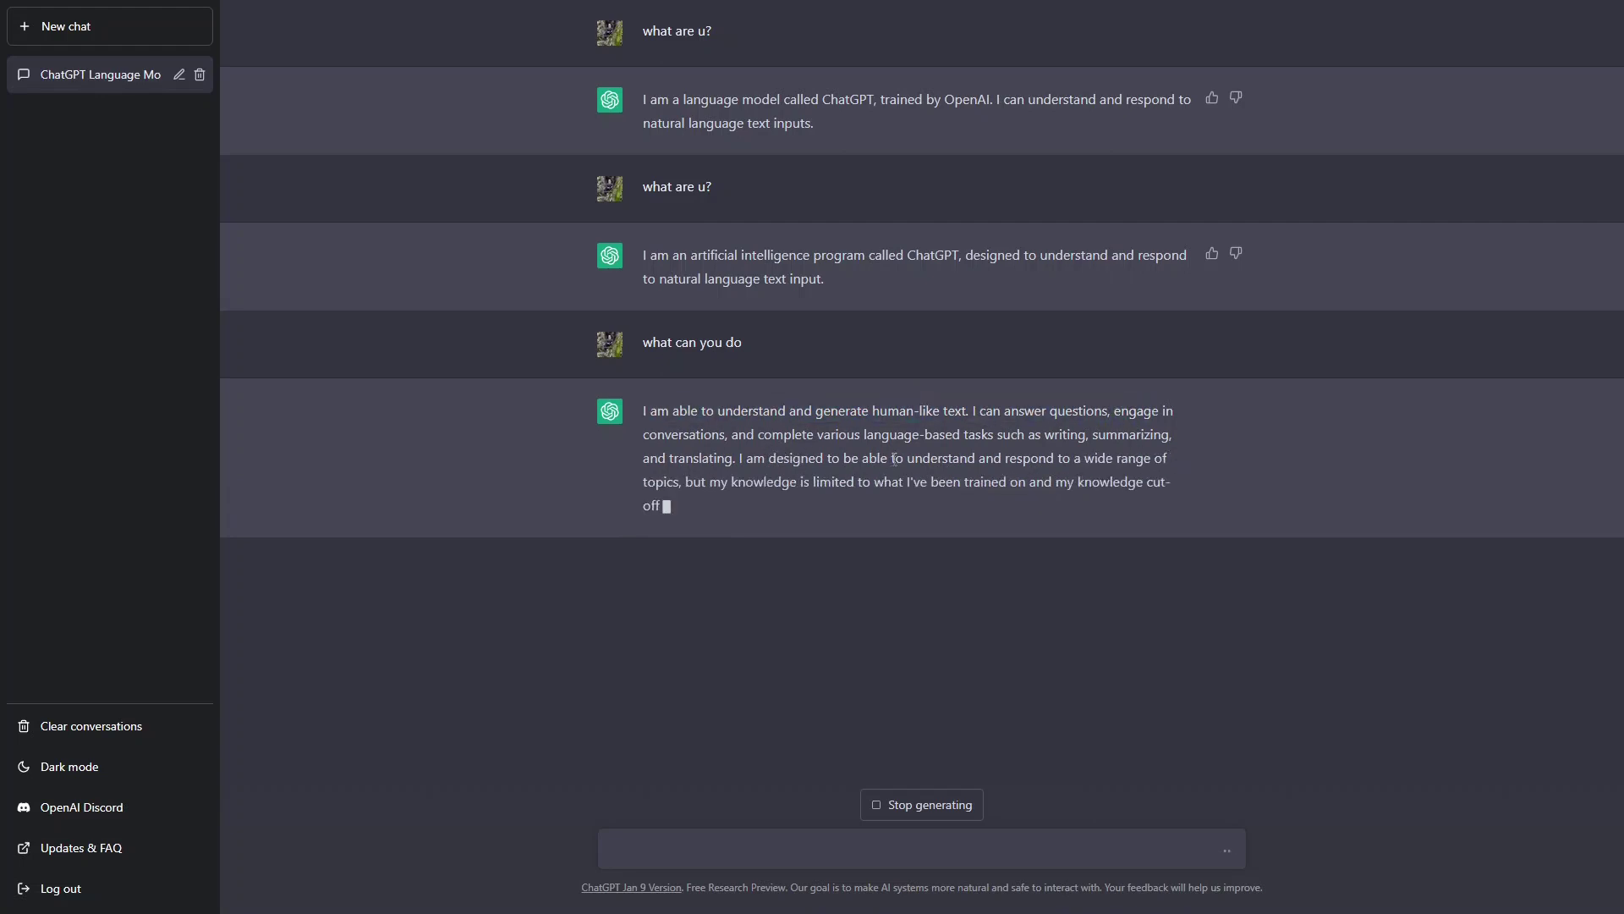
pyautogui.moveTo(864, 435); pyautogui.dragTo(924, 437)
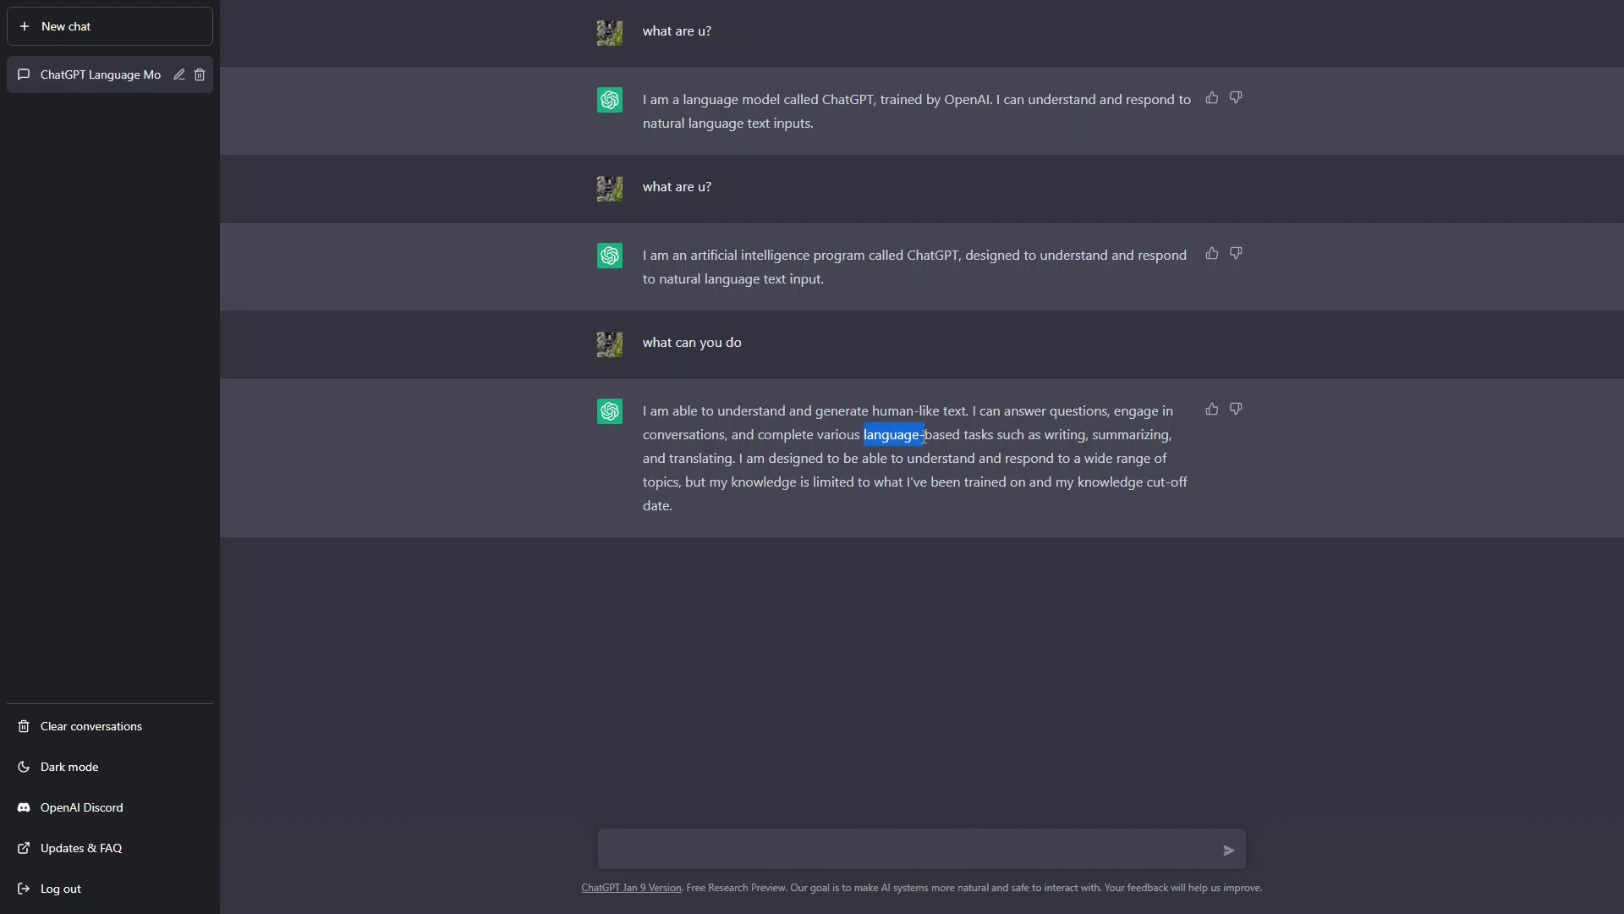
# - Highlight the word 'summarizing' in the reply, then clear the selection
pyautogui.click(865, 434)
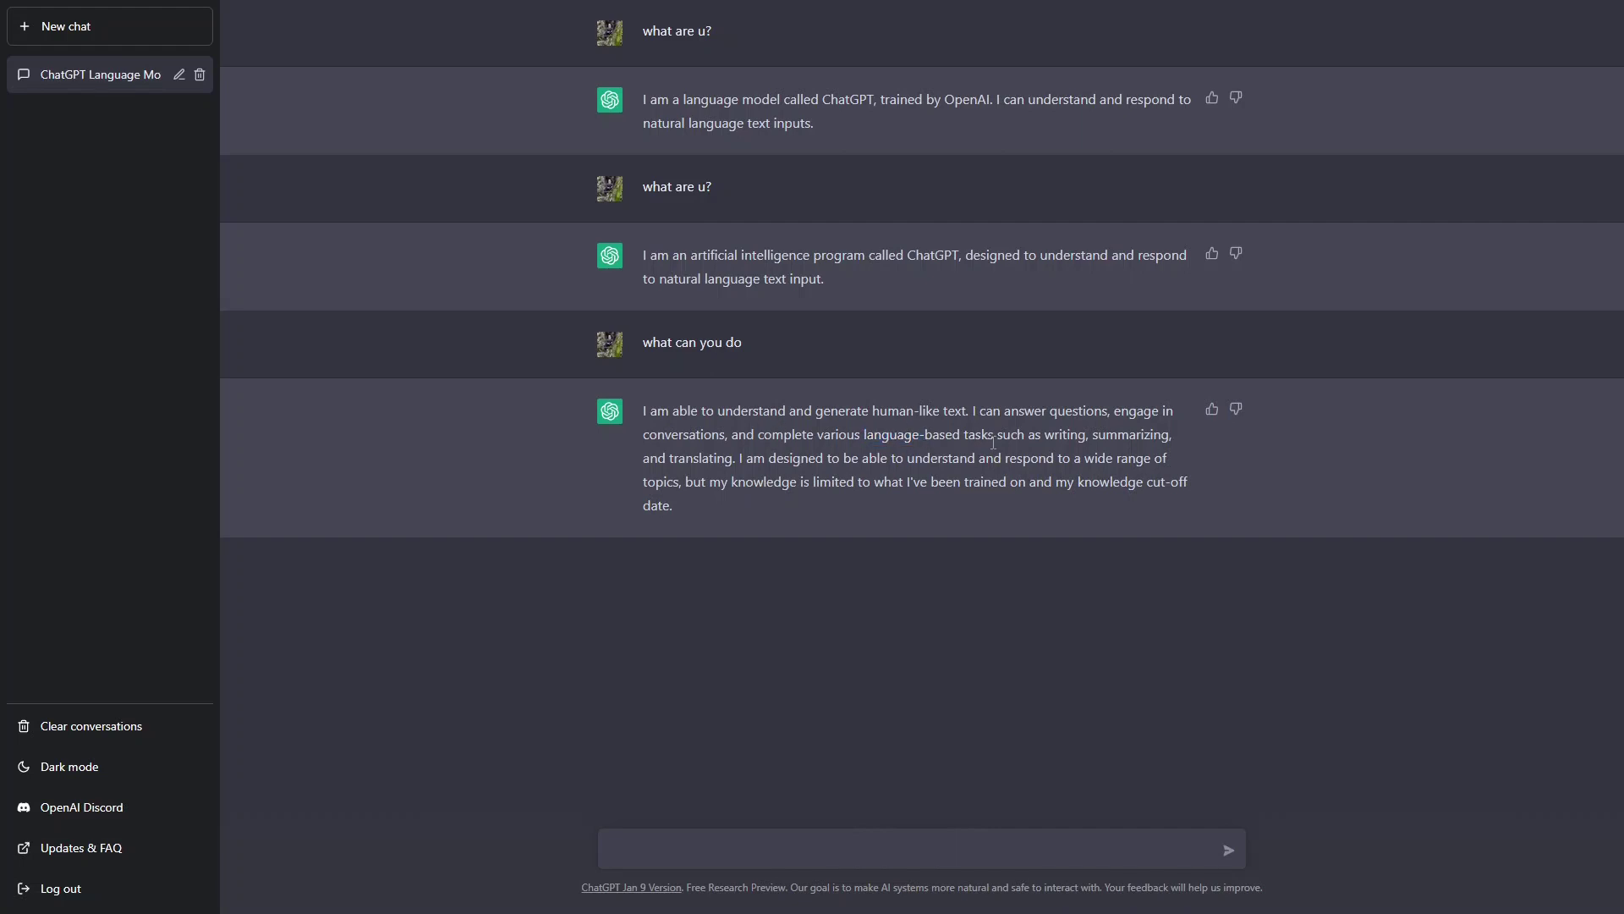
pyautogui.doubleClick(1127, 434)
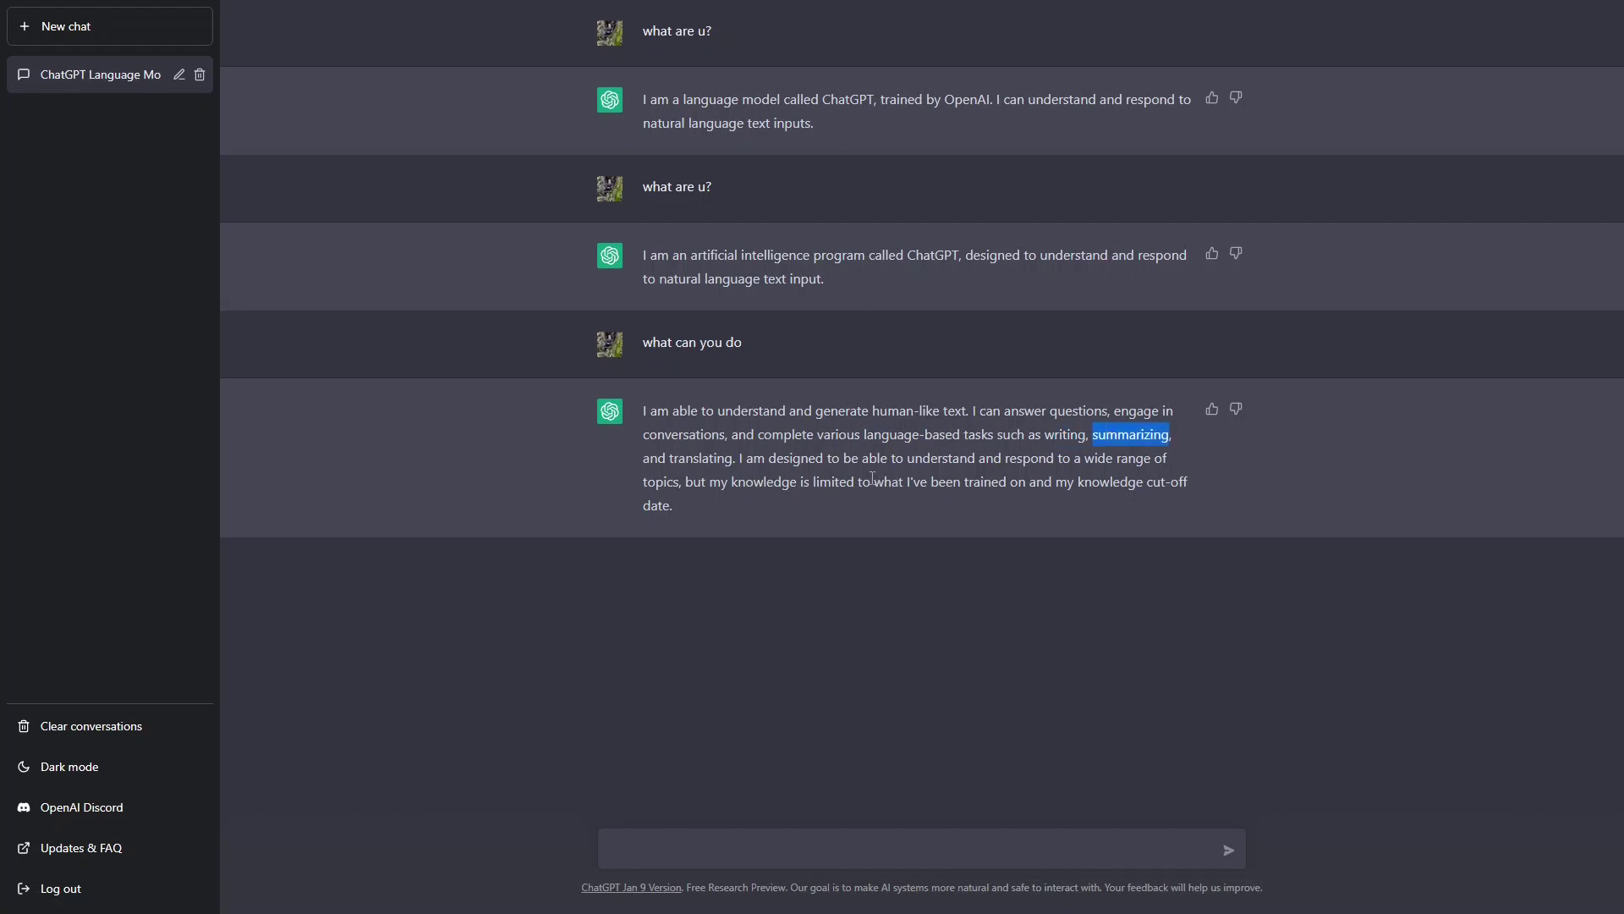
pyautogui.click(833, 596)
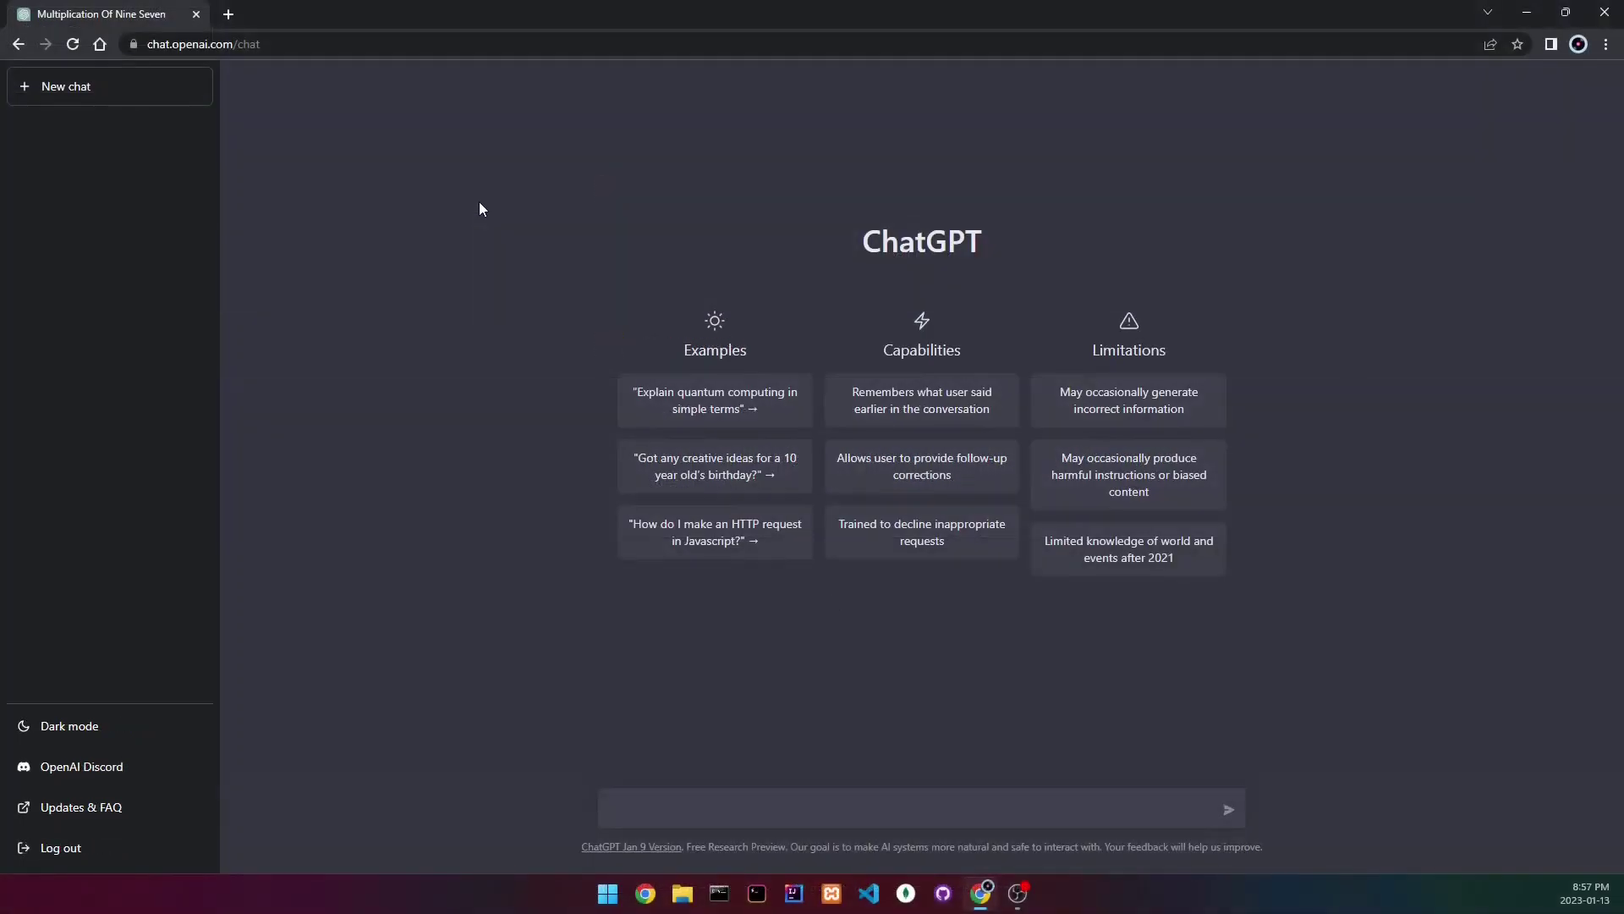
# - Ask ChatGPT '9 - 7', then delete that chat from the sidebar
pyautogui.click(763, 810)
pyautogui.write('9 - 7')
pyautogui.press('Return')
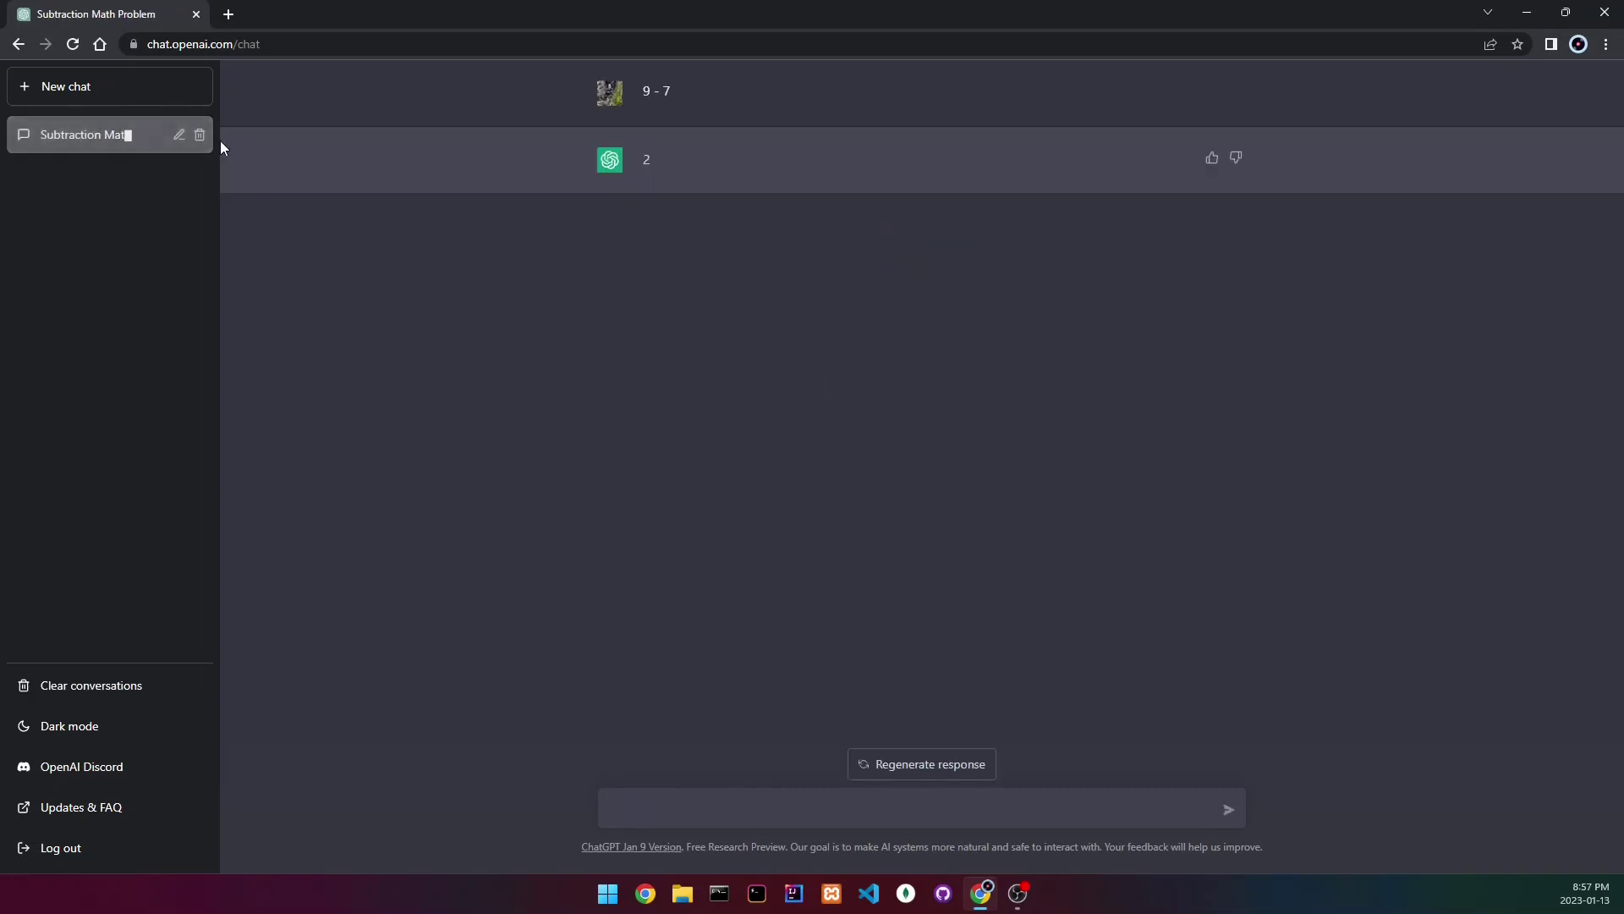
pyautogui.click(200, 135)
pyautogui.click(179, 134)
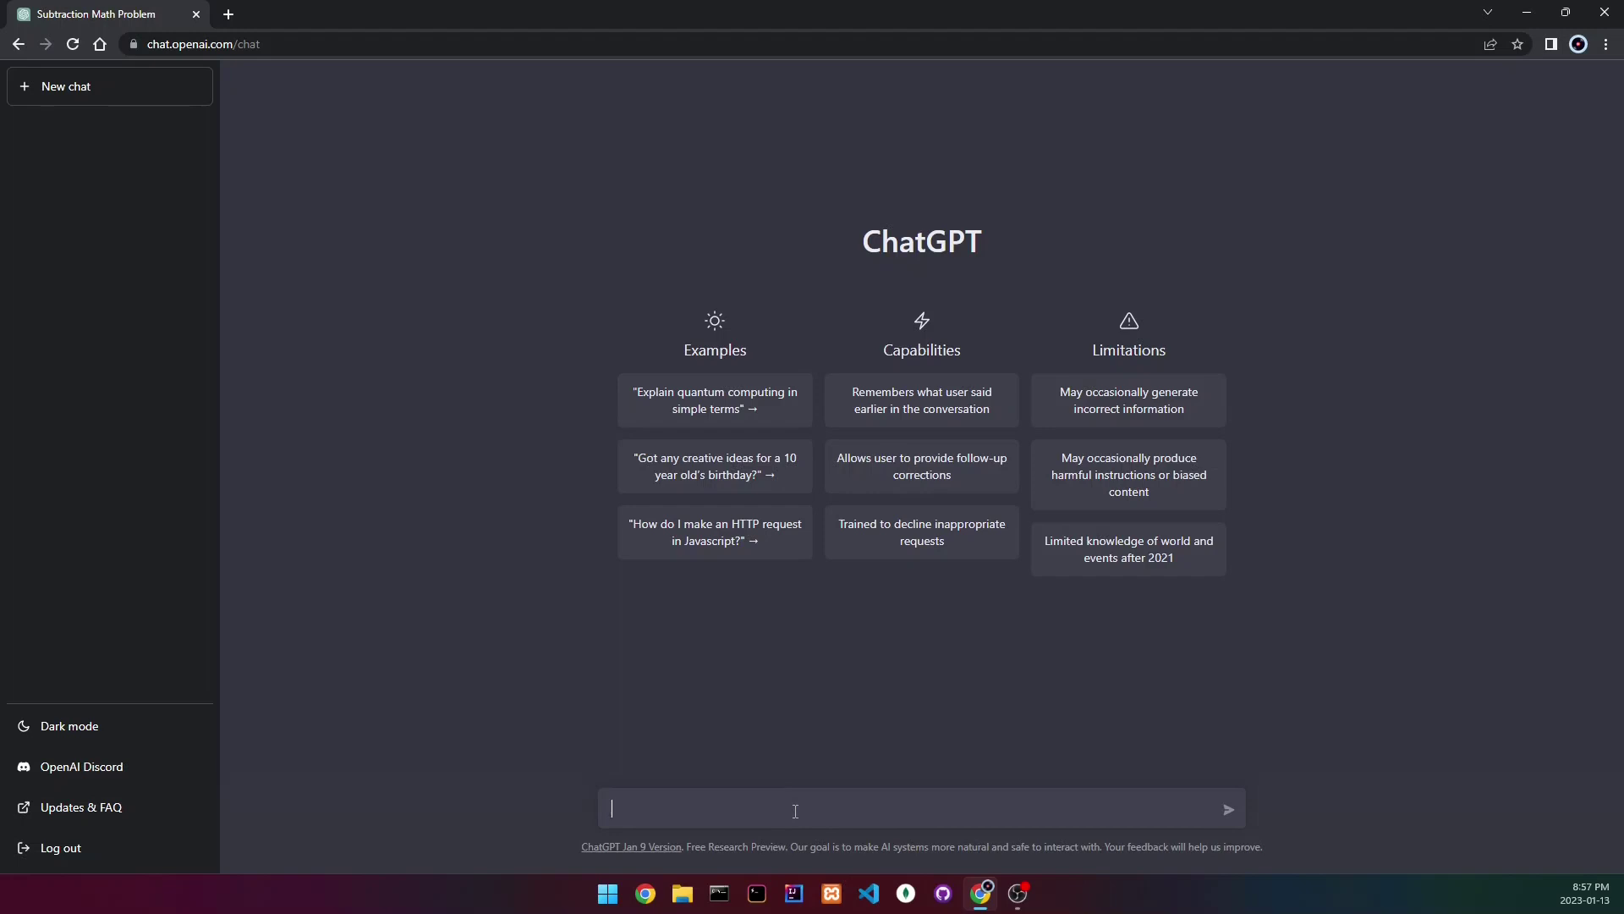
pyautogui.write('10 we')
pyautogui.write('b devo')
pyautogui.write('elopme')
pyautogui.write('nt project ')
pyautogui.write('ideas')
# - Send '10 web development project ideas' and highlight 'social media' in the reply
pyautogui.press('Return')
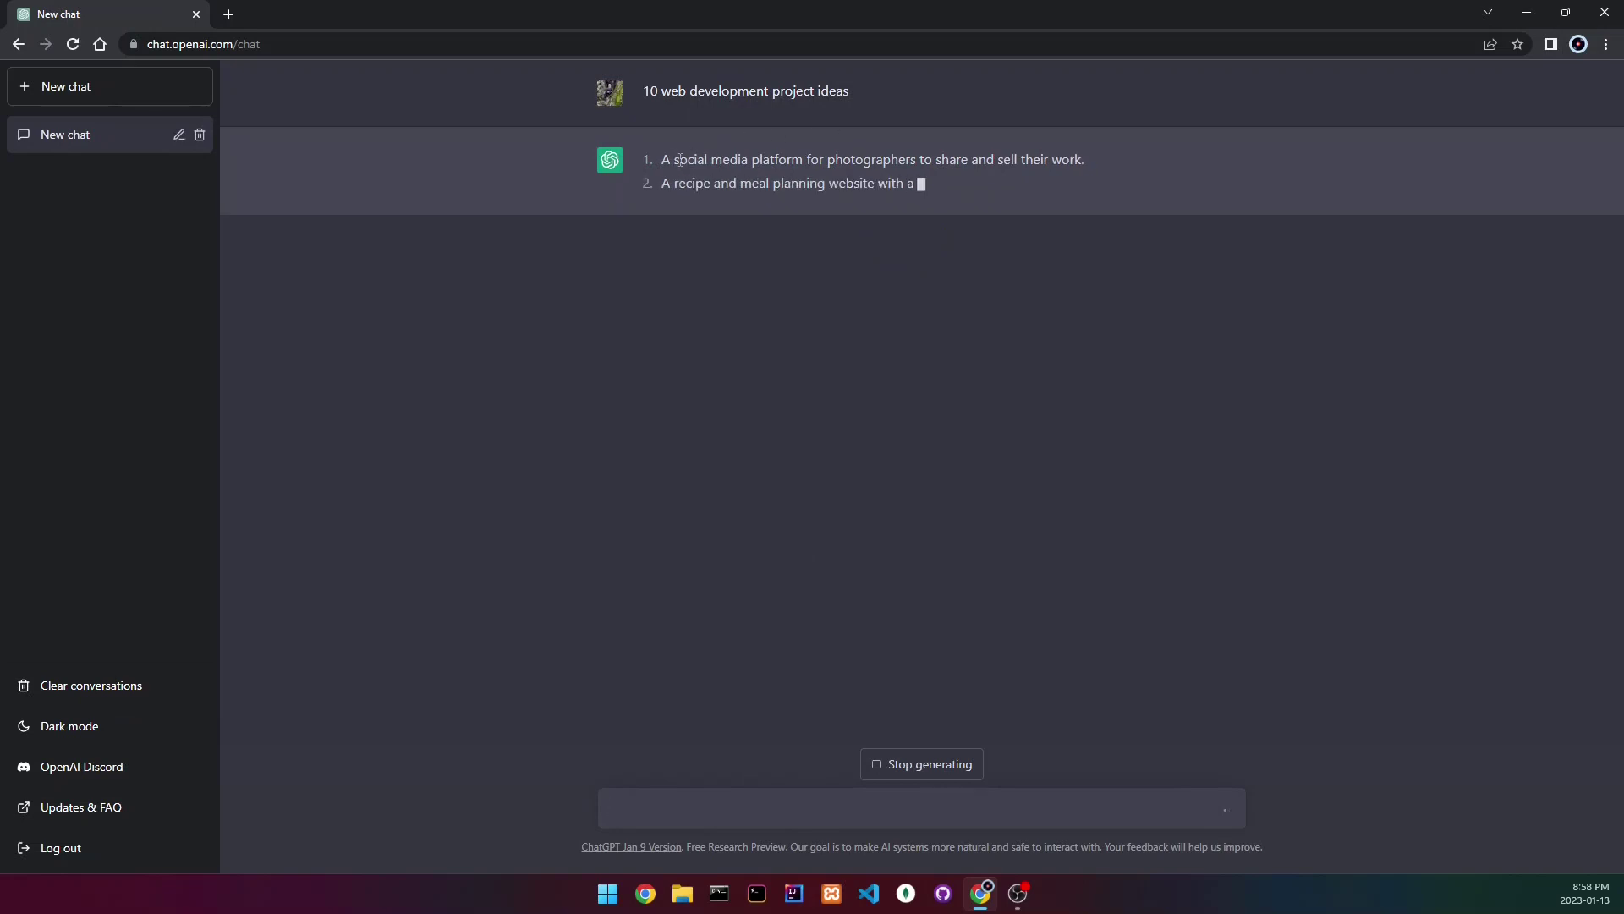
pyautogui.moveTo(675, 159); pyautogui.dragTo(749, 161)
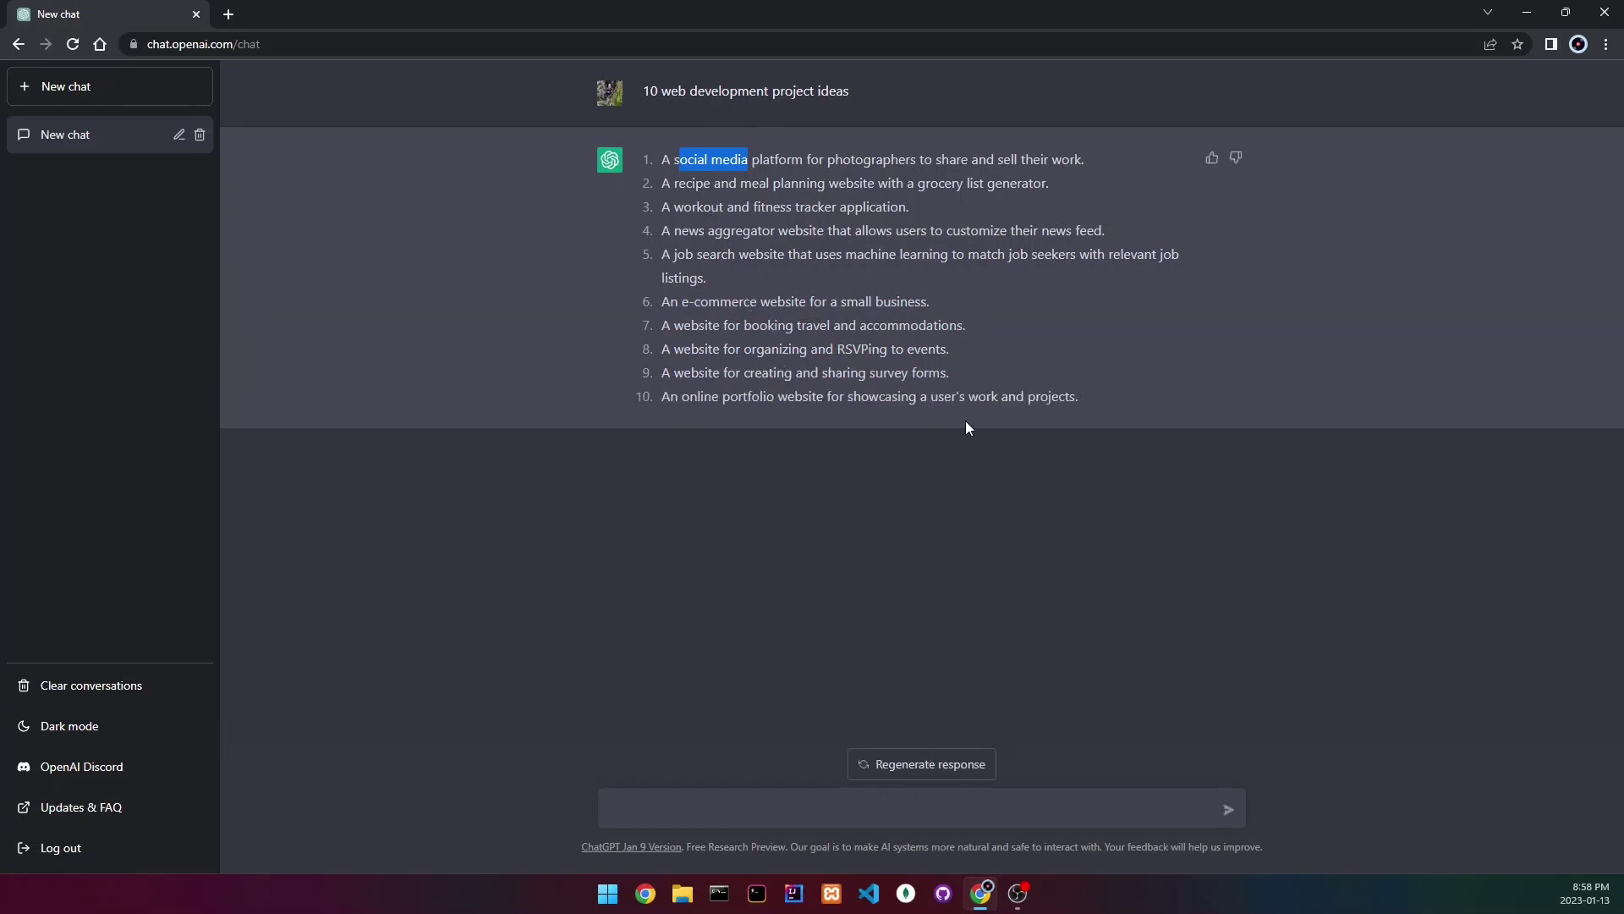
pyautogui.click(516, 600)
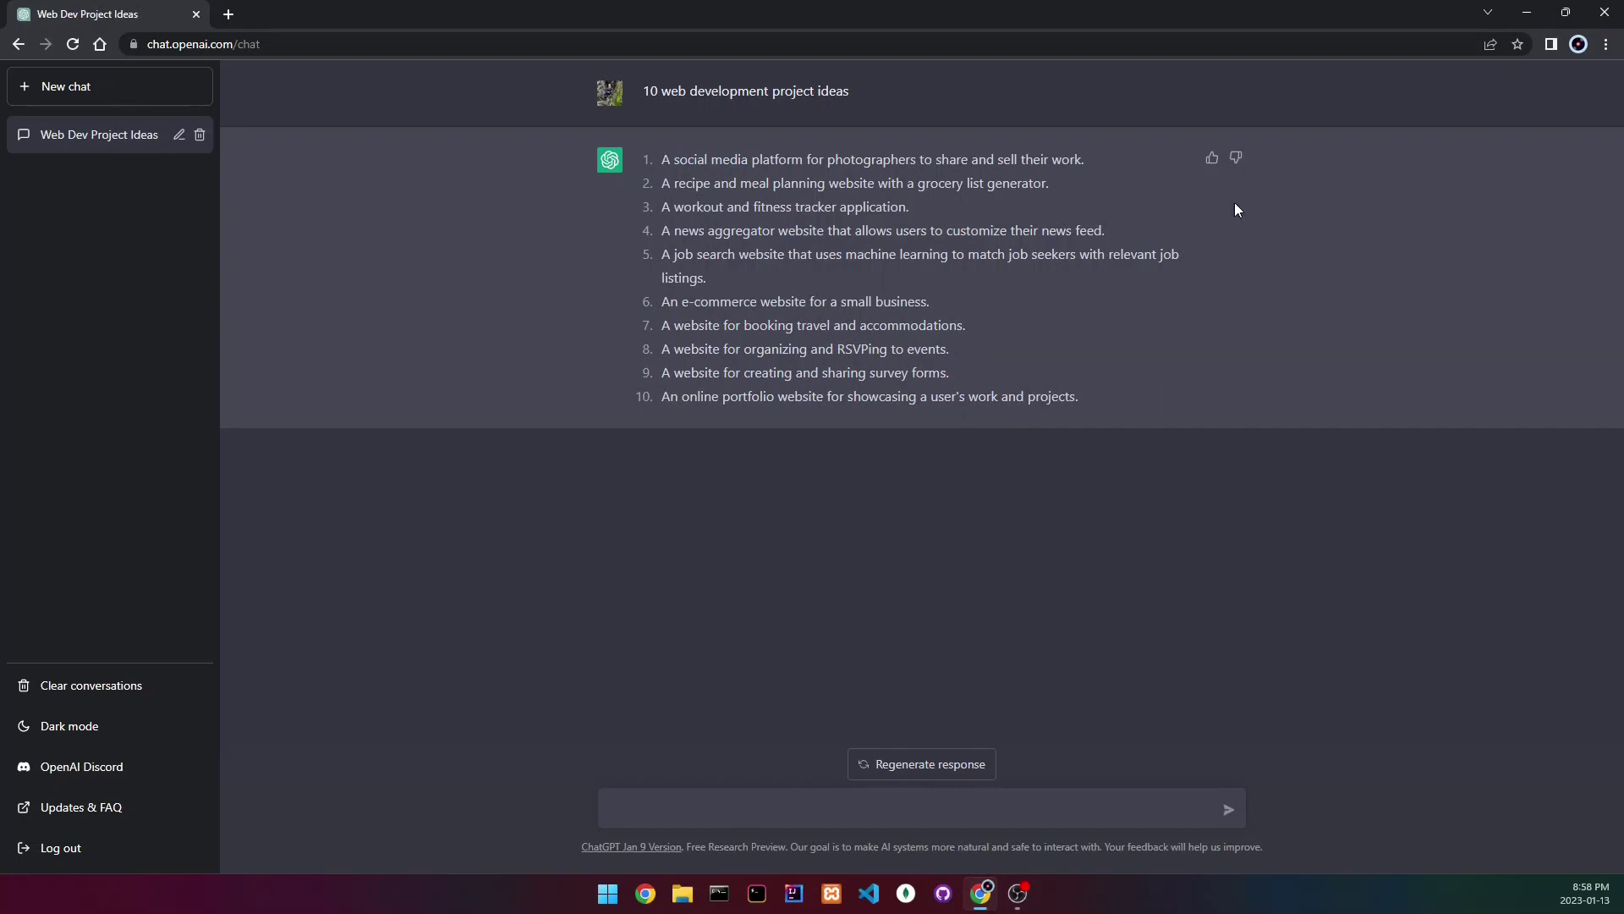
# - Select the ten-idea list, then copy the prompt back toward the message box
pyautogui.moveTo(888, 91)
pyautogui.moveTo(636, 91); pyautogui.dragTo(919, 72)
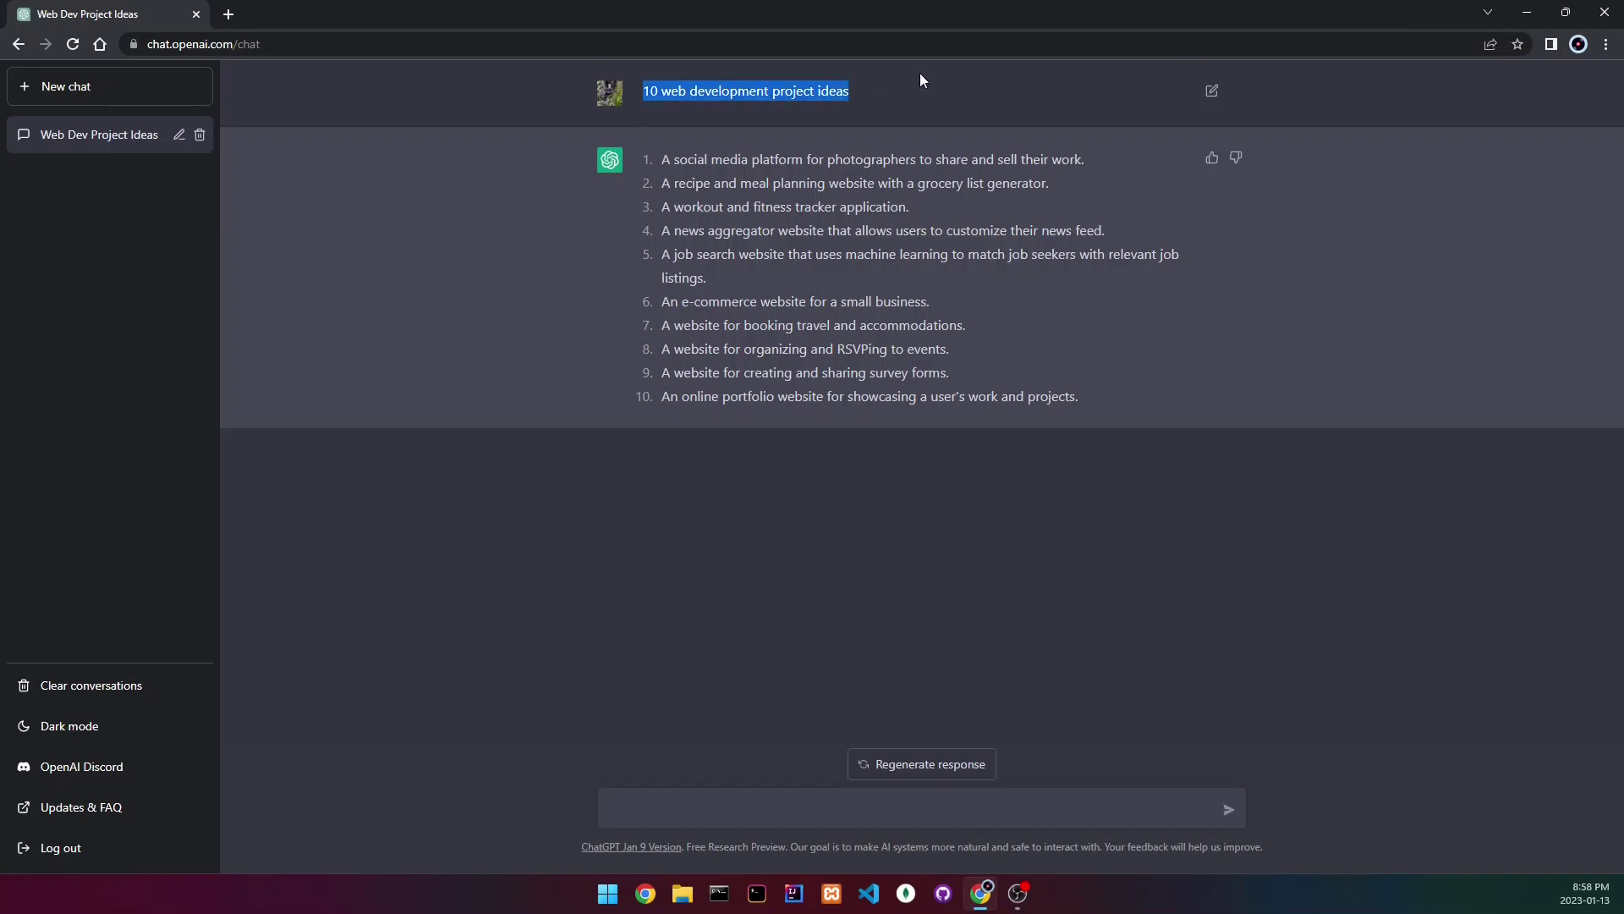
pyautogui.click(920, 73)
pyautogui.moveTo(1125, 374); pyautogui.dragTo(658, 159)
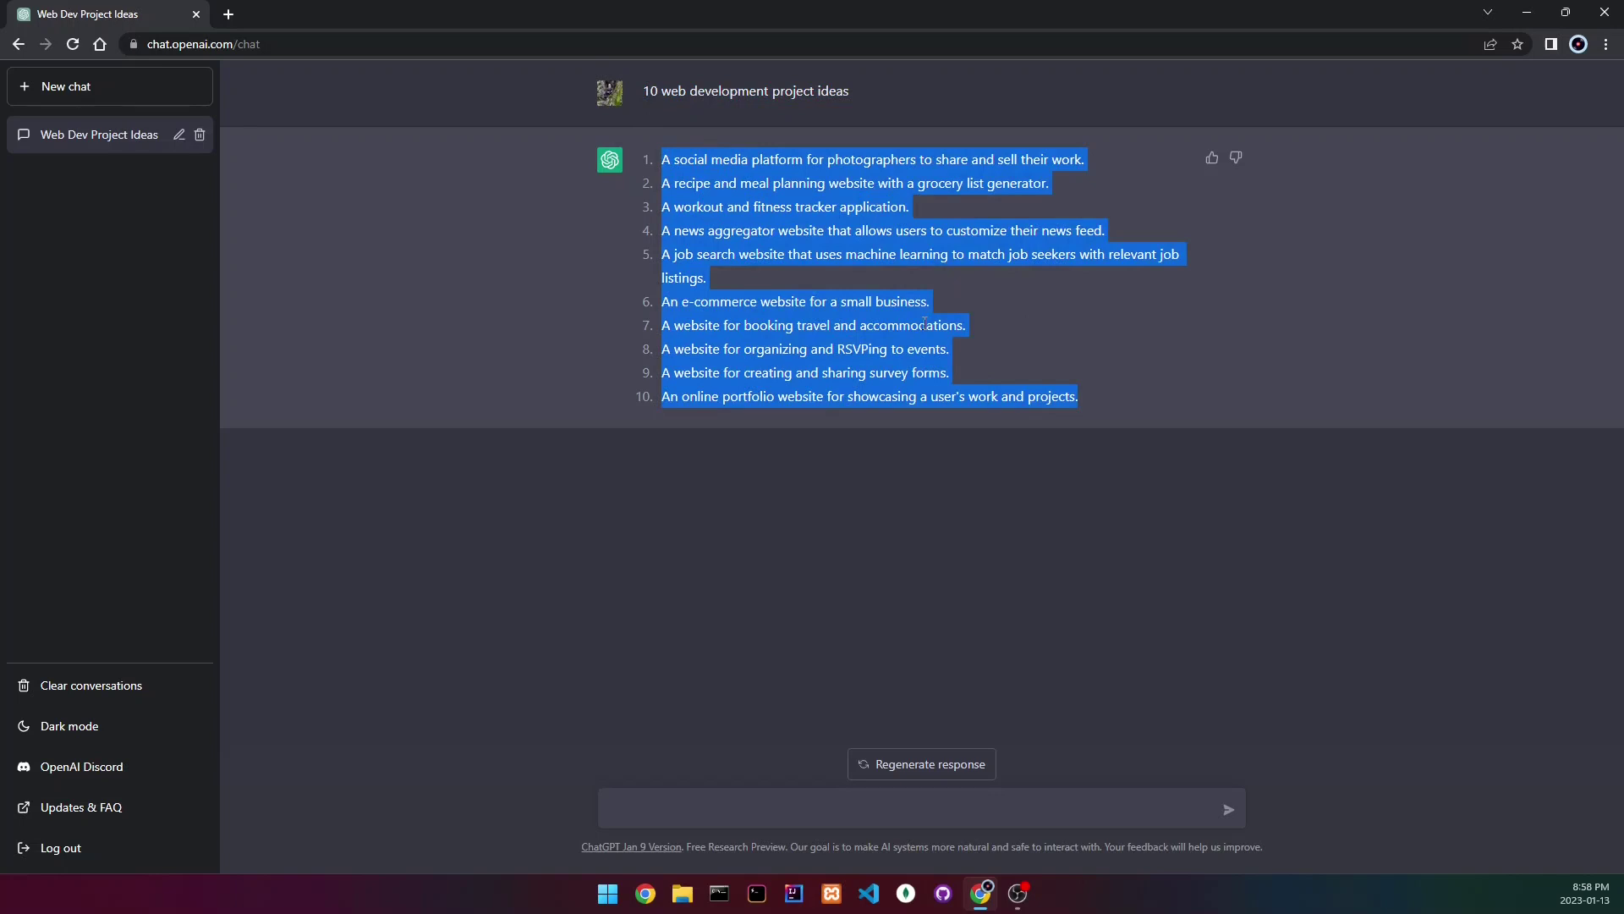
pyautogui.moveTo(863, 92); pyautogui.dragTo(637, 92)
pyautogui.hotkey('ctrl', 'c')
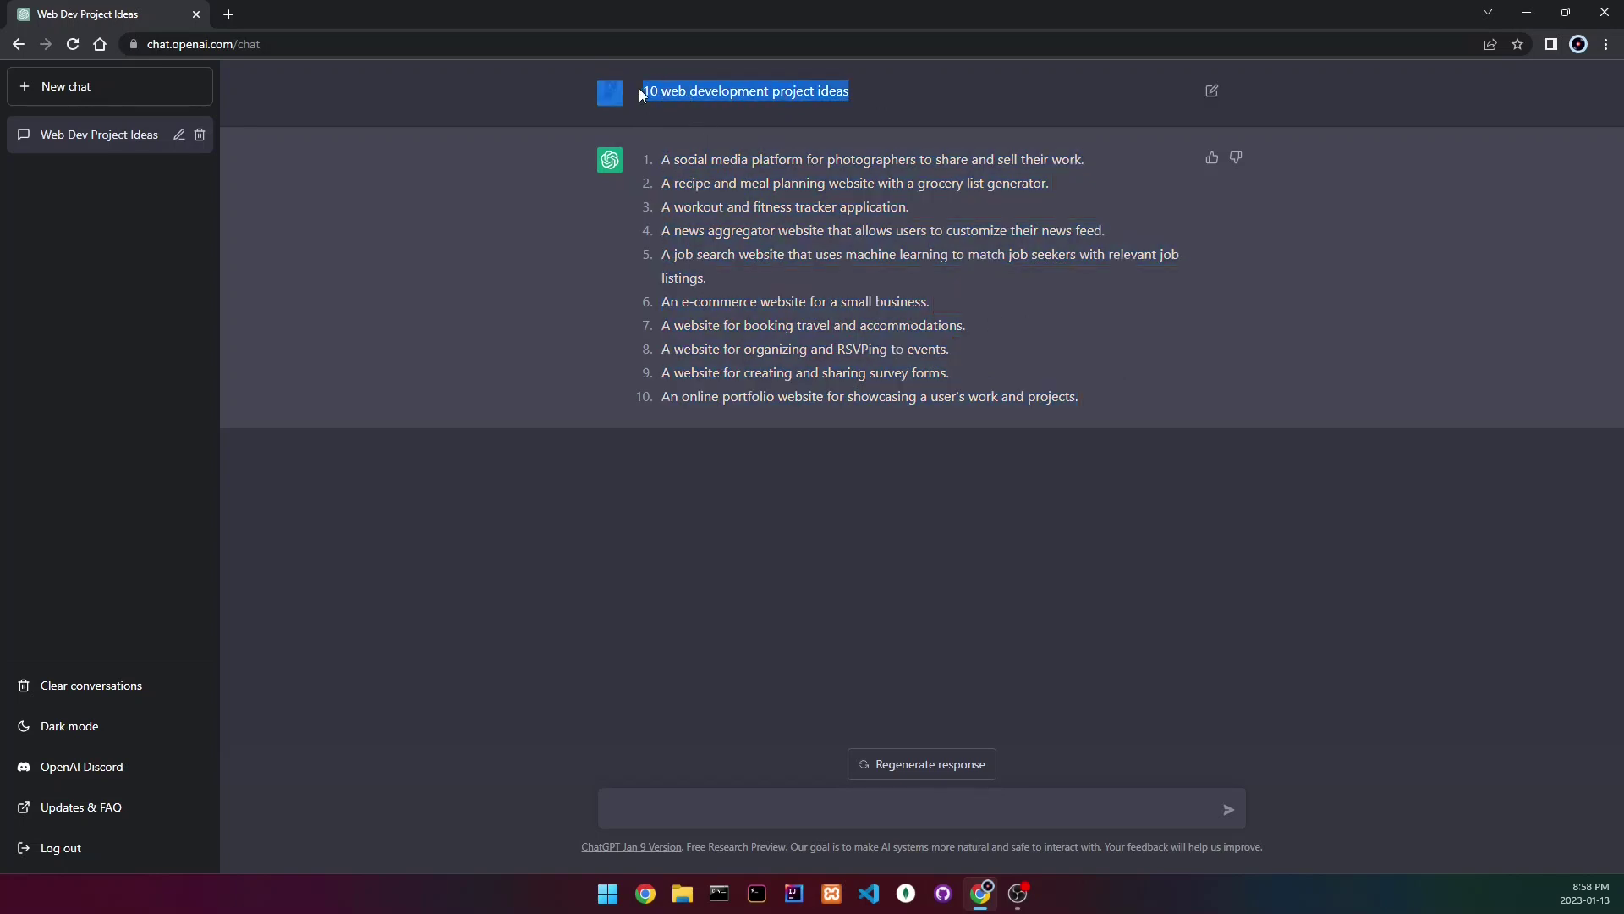
pyautogui.click(743, 808)
# - Ask for '10 beginner web development project ideas' and read through the to-do and weather app ideas
pyautogui.hotkey('ctrl', 'v')
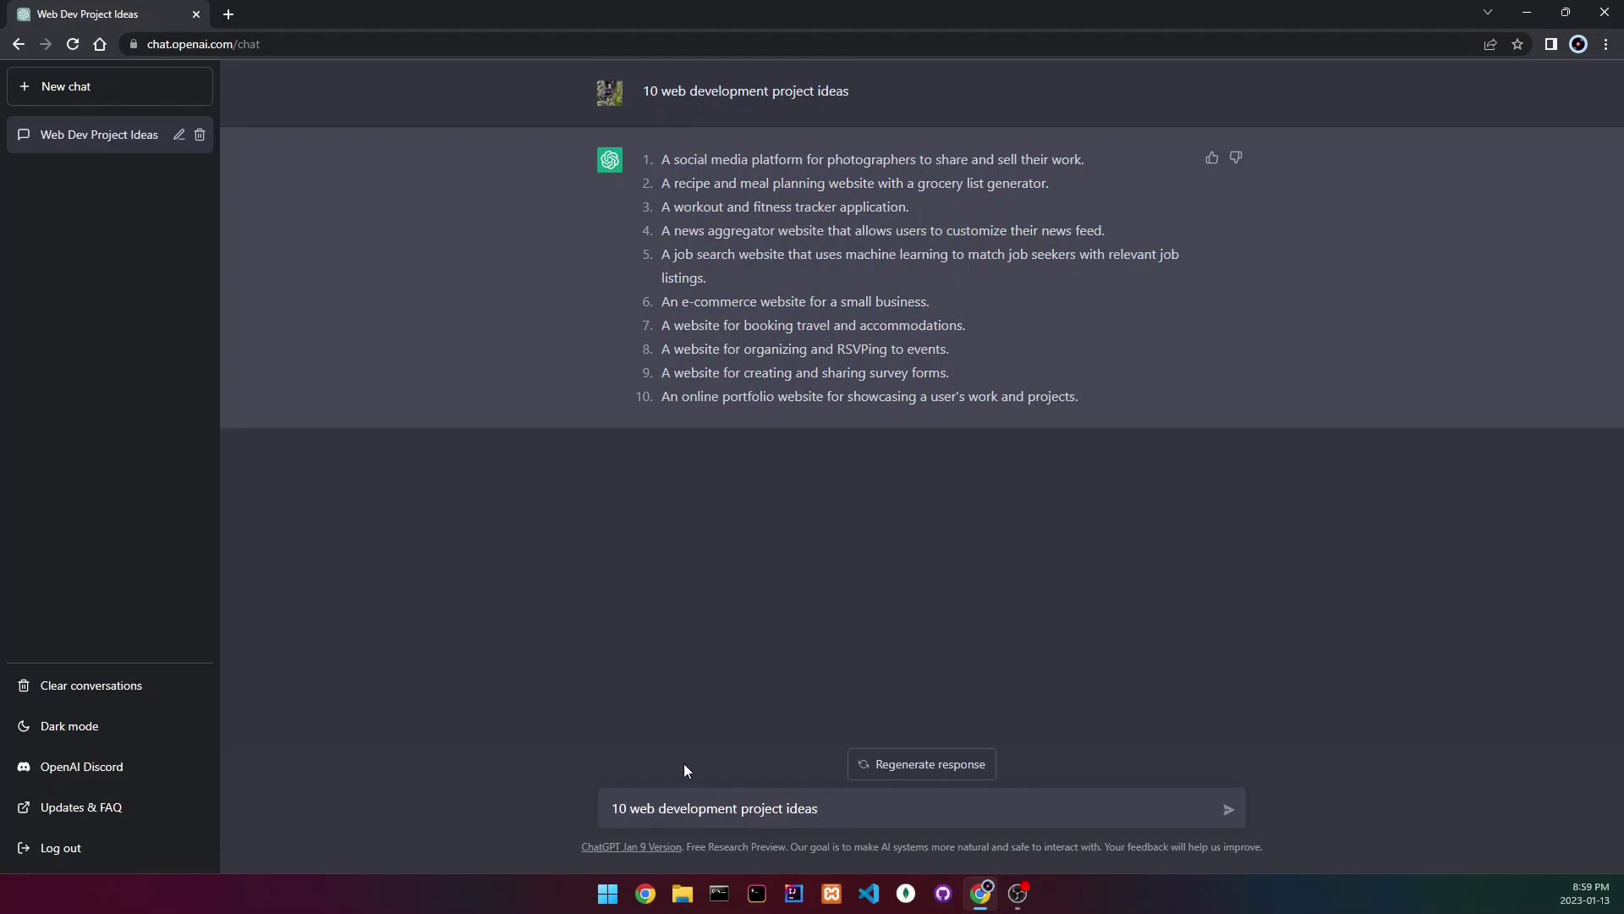
pyautogui.write('beginner')
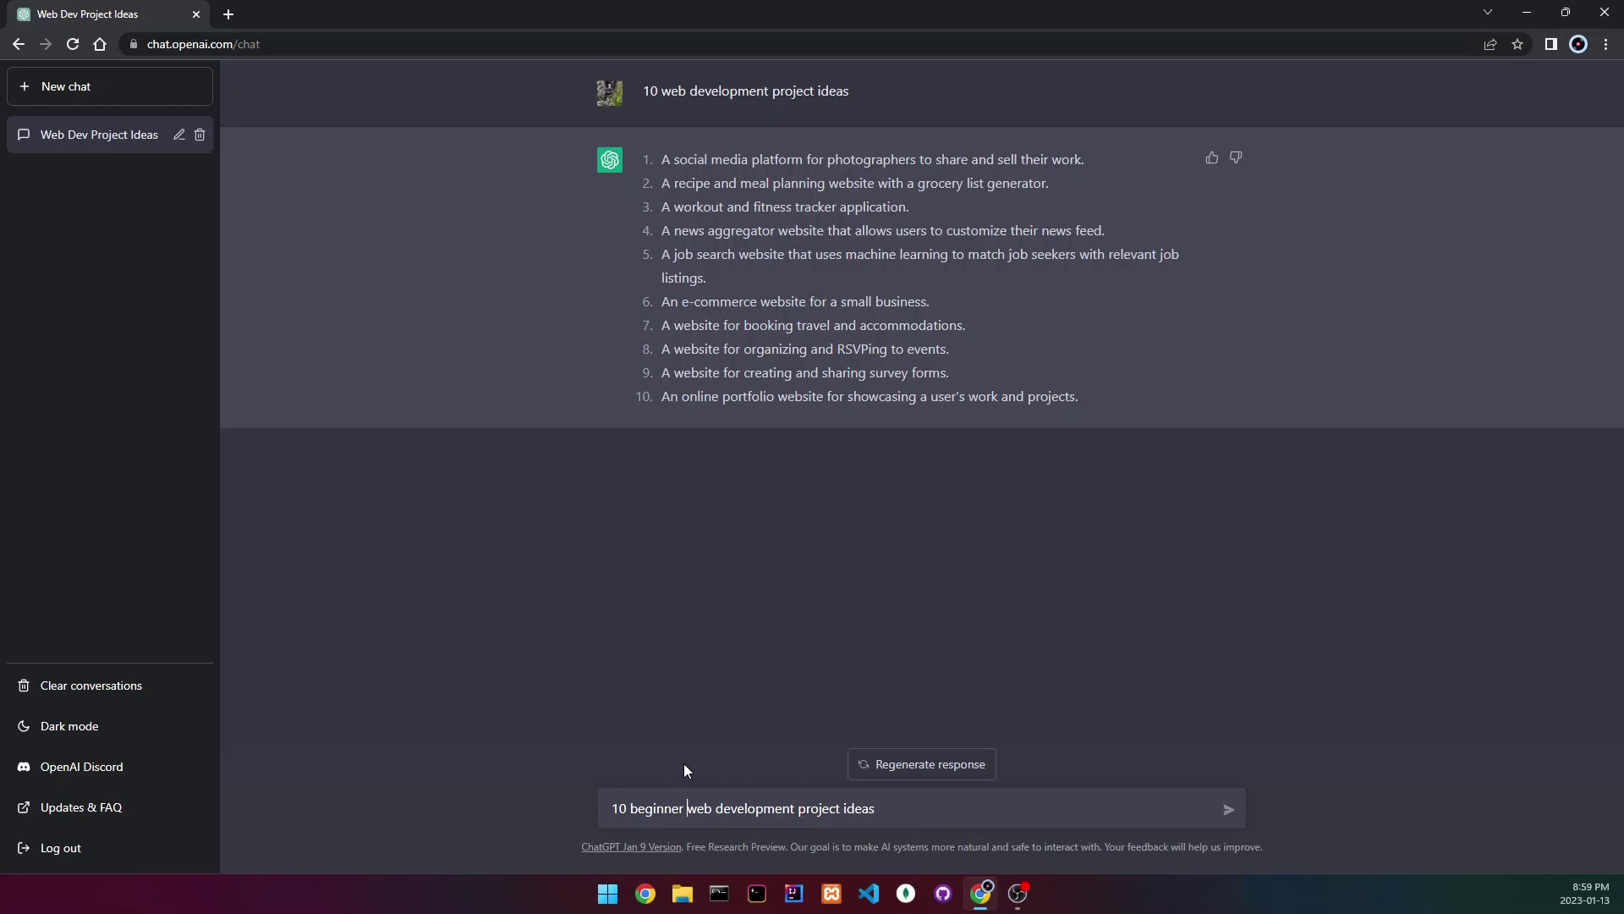
pyautogui.press('Return')
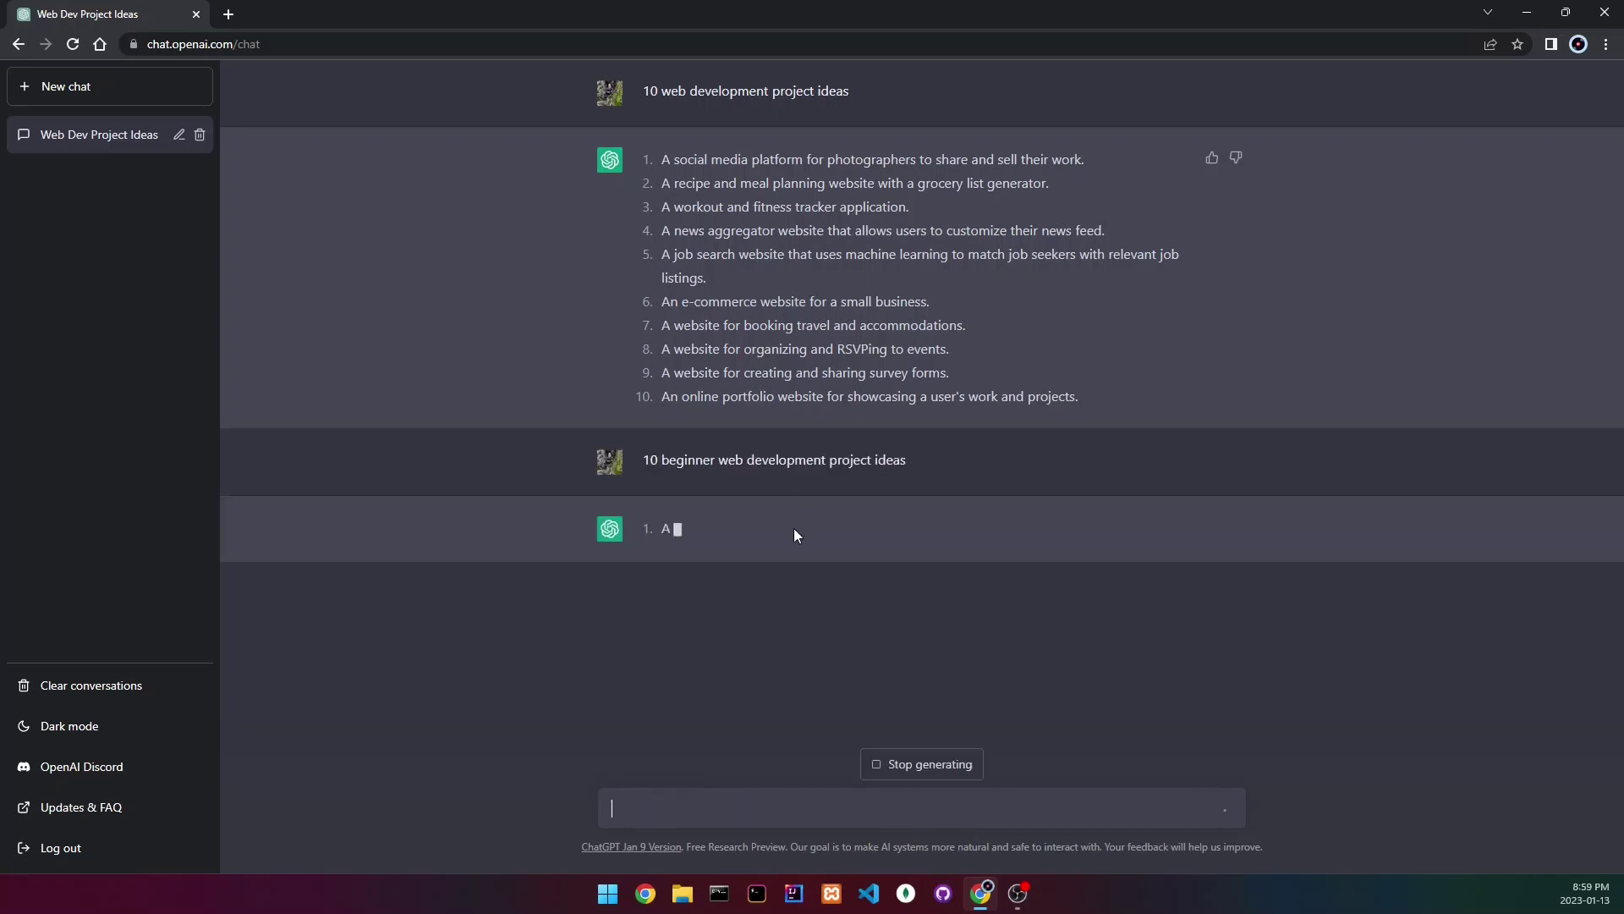
pyautogui.moveTo(661, 531); pyautogui.dragTo(803, 538)
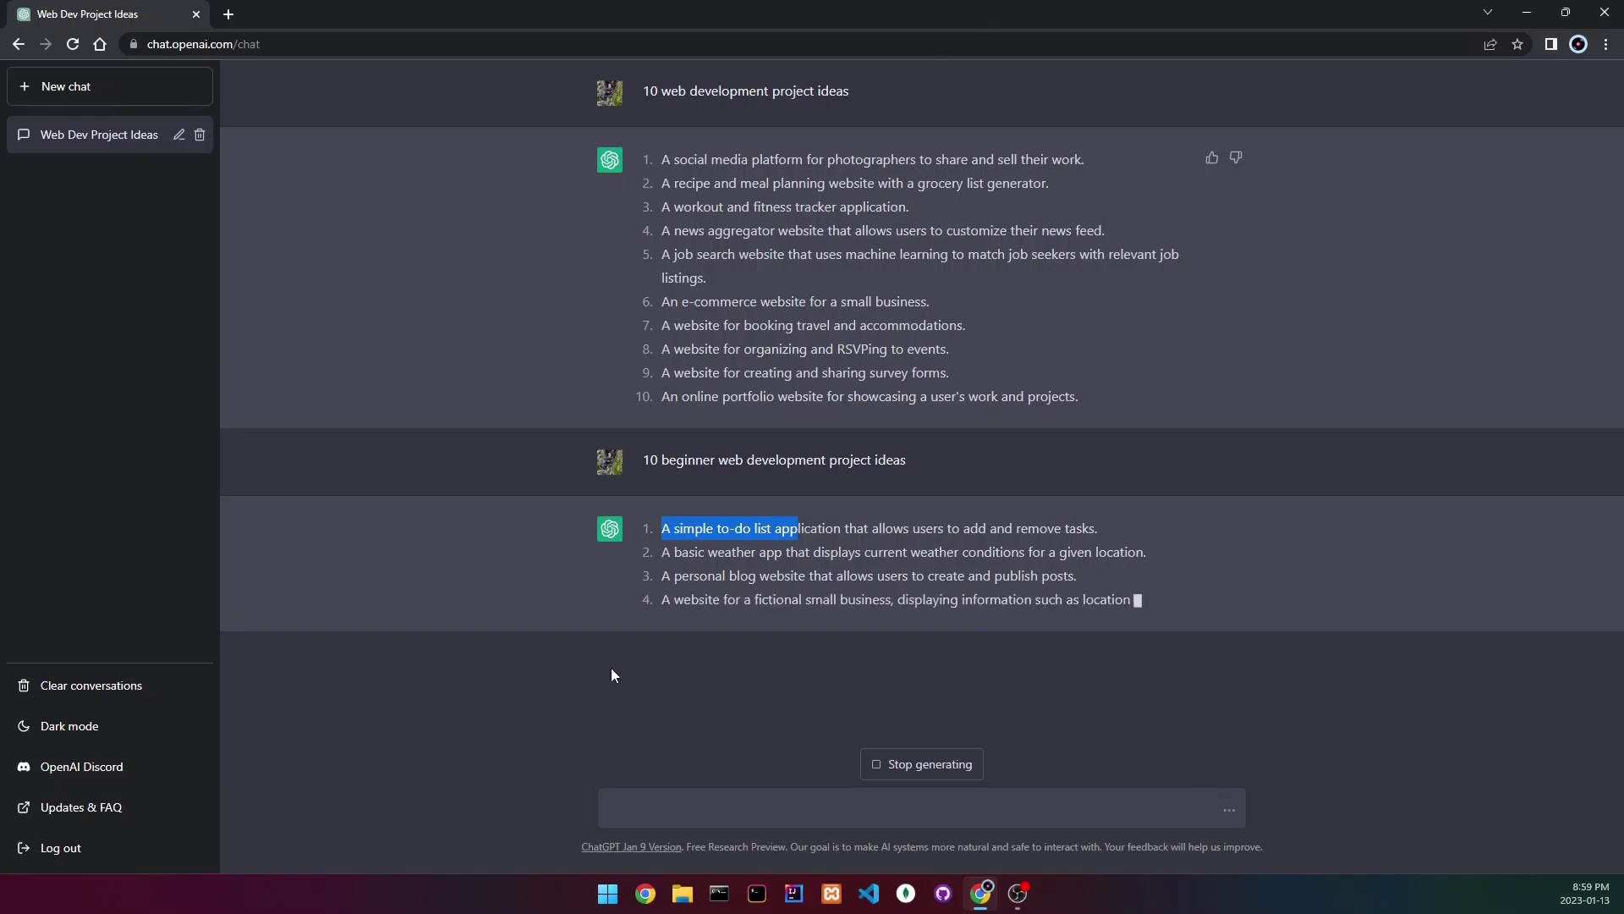
pyautogui.click(763, 580)
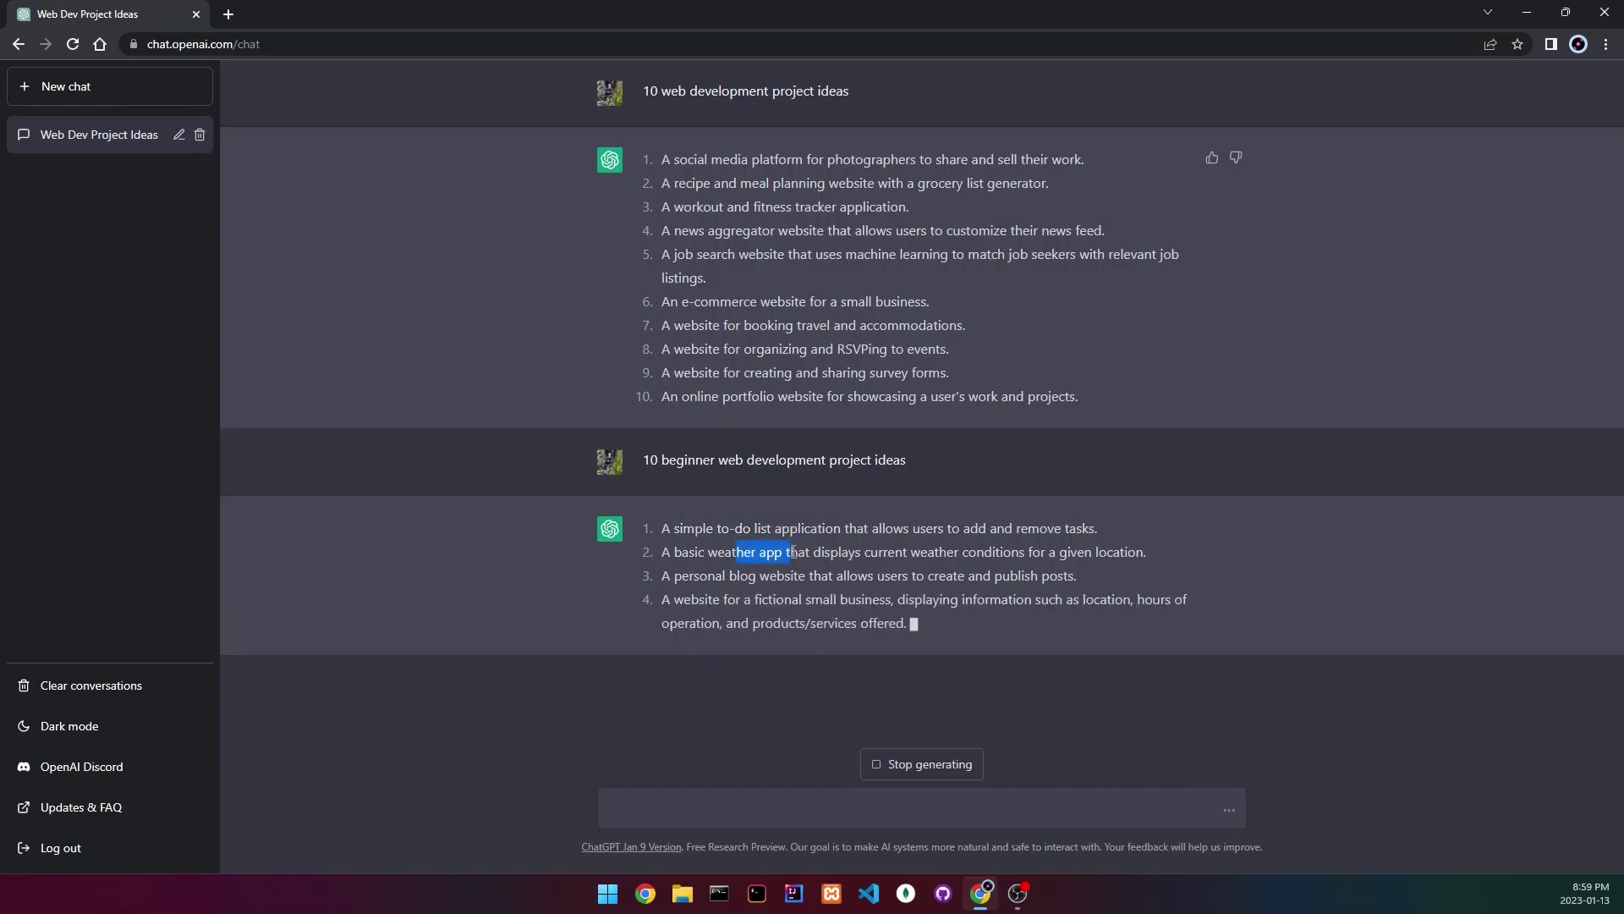
pyautogui.moveTo(797, 554); pyautogui.dragTo(736, 556)
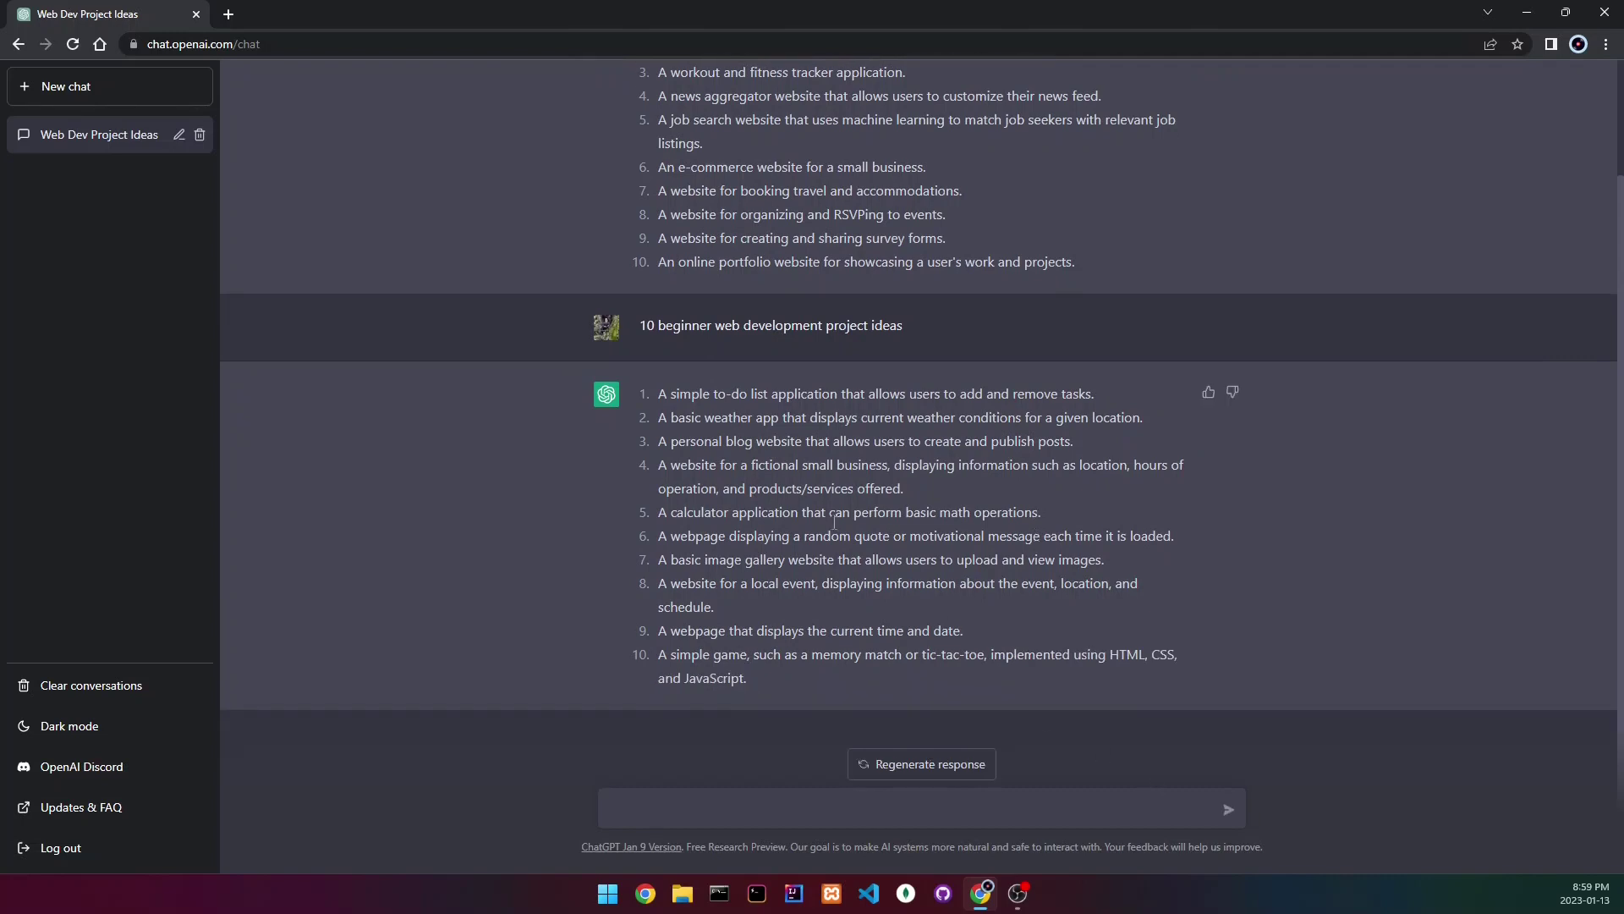
pyautogui.moveTo(922, 328); pyautogui.dragTo(637, 328)
pyautogui.click(675, 326)
pyautogui.scroll(2, 1012, 638)
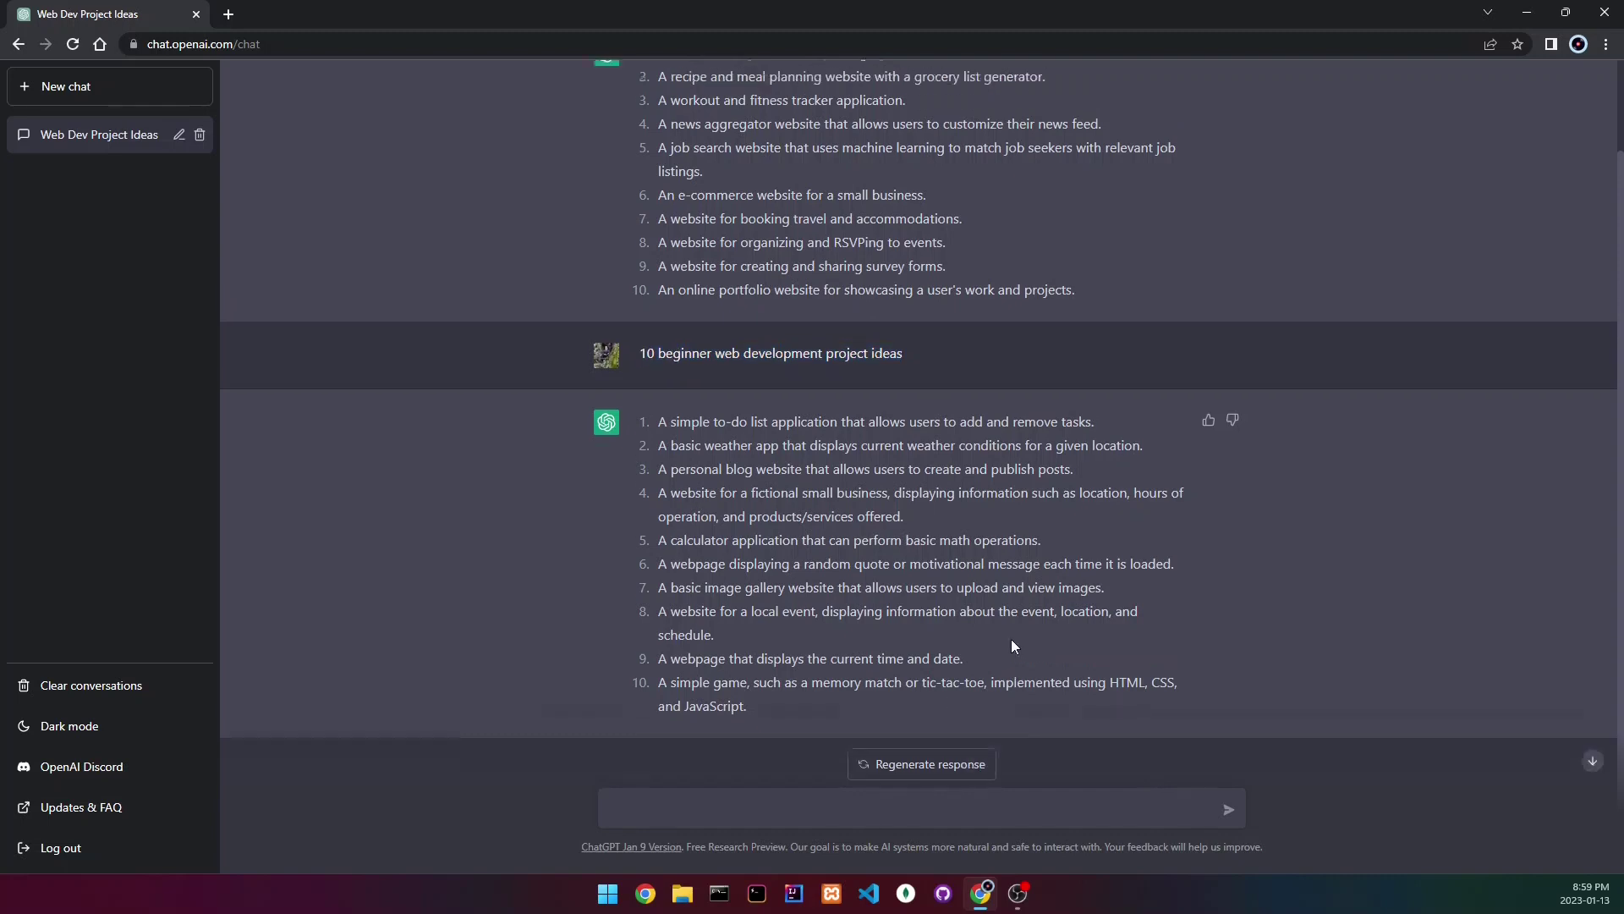
pyautogui.scroll(-2, 1013, 639)
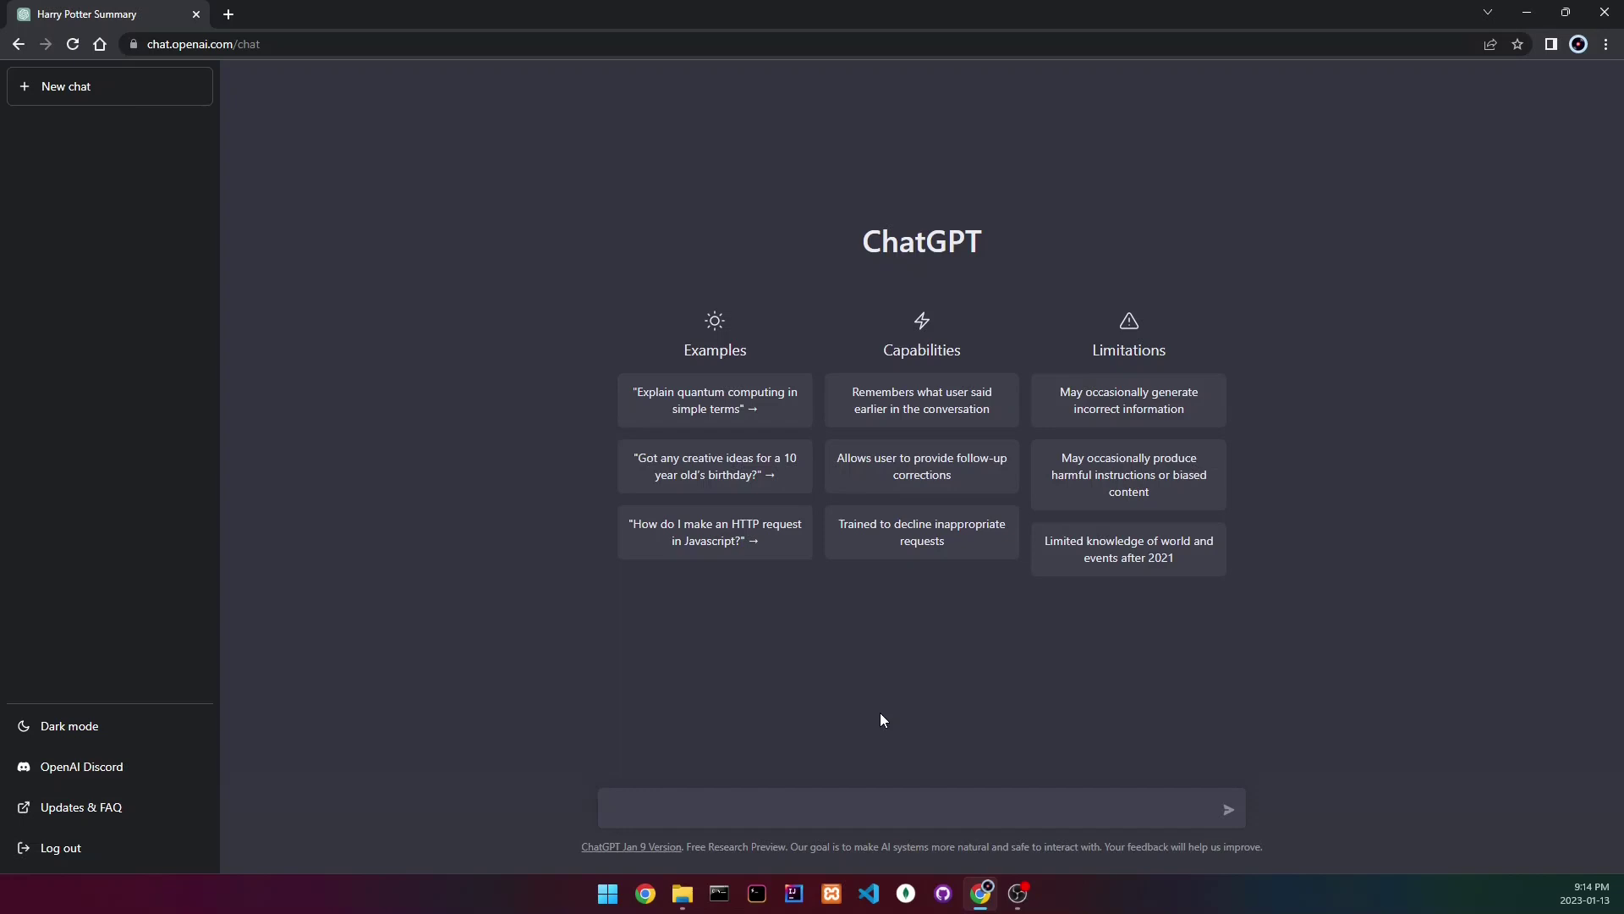
# - Ask 'write me a summary on harry potter' and highlight the reply's opening
pyautogui.click(840, 799)
pyautogui.write('write ')
pyautogui.write('me a s')
pyautogui.write('ummary o')
pyautogui.write('n harry potte')
pyautogui.write('r')
pyautogui.press('Return')
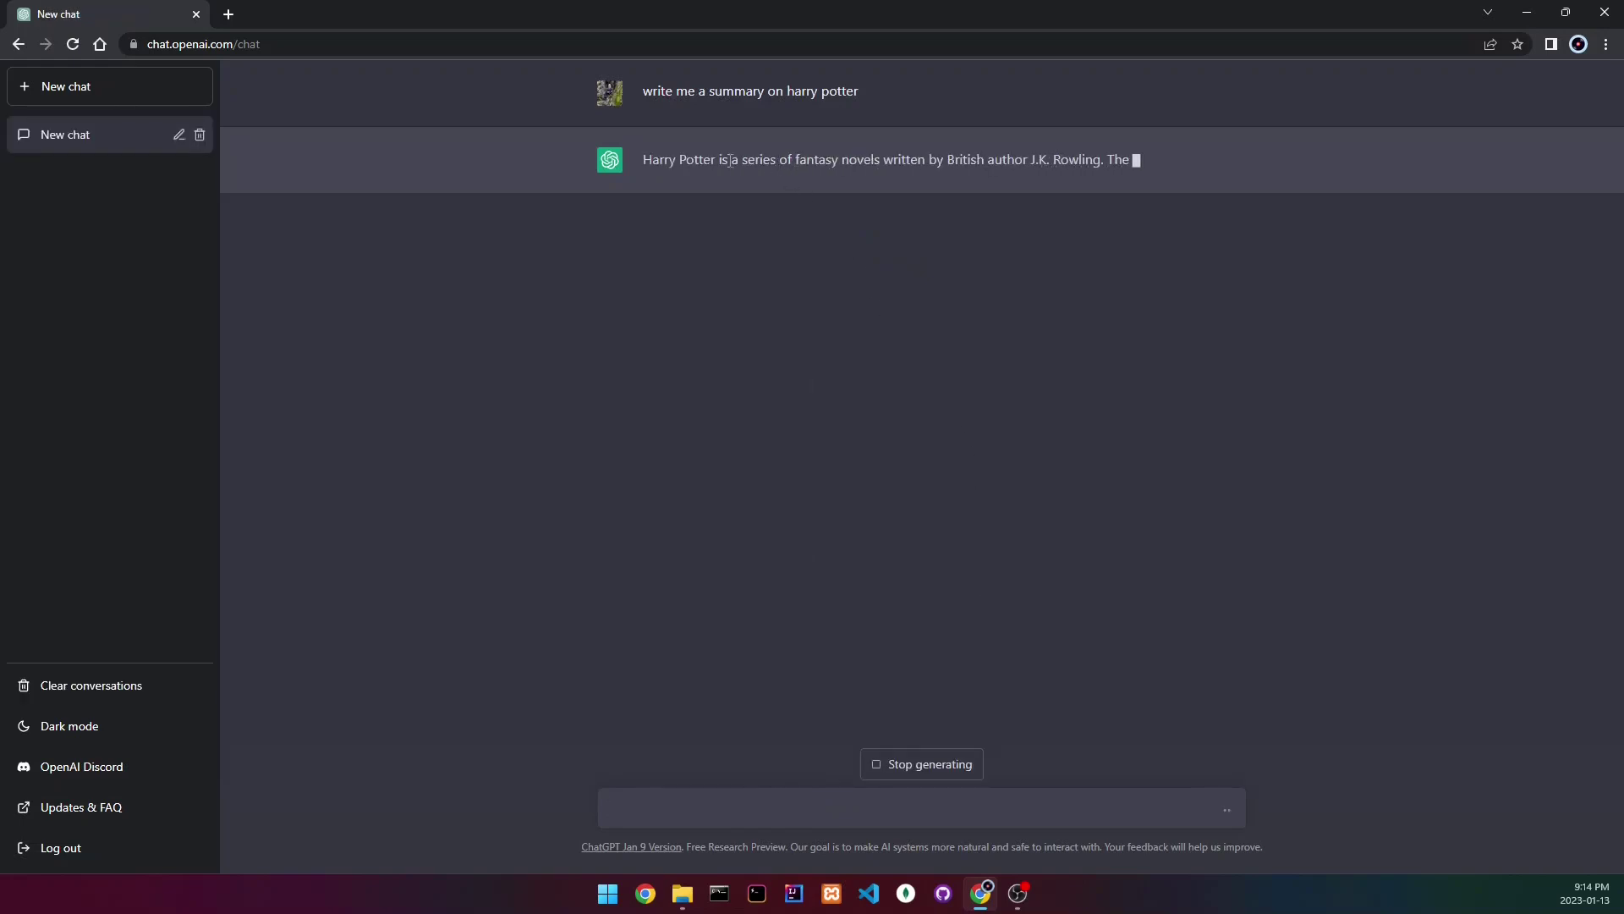
pyautogui.moveTo(643, 159); pyautogui.dragTo(881, 148)
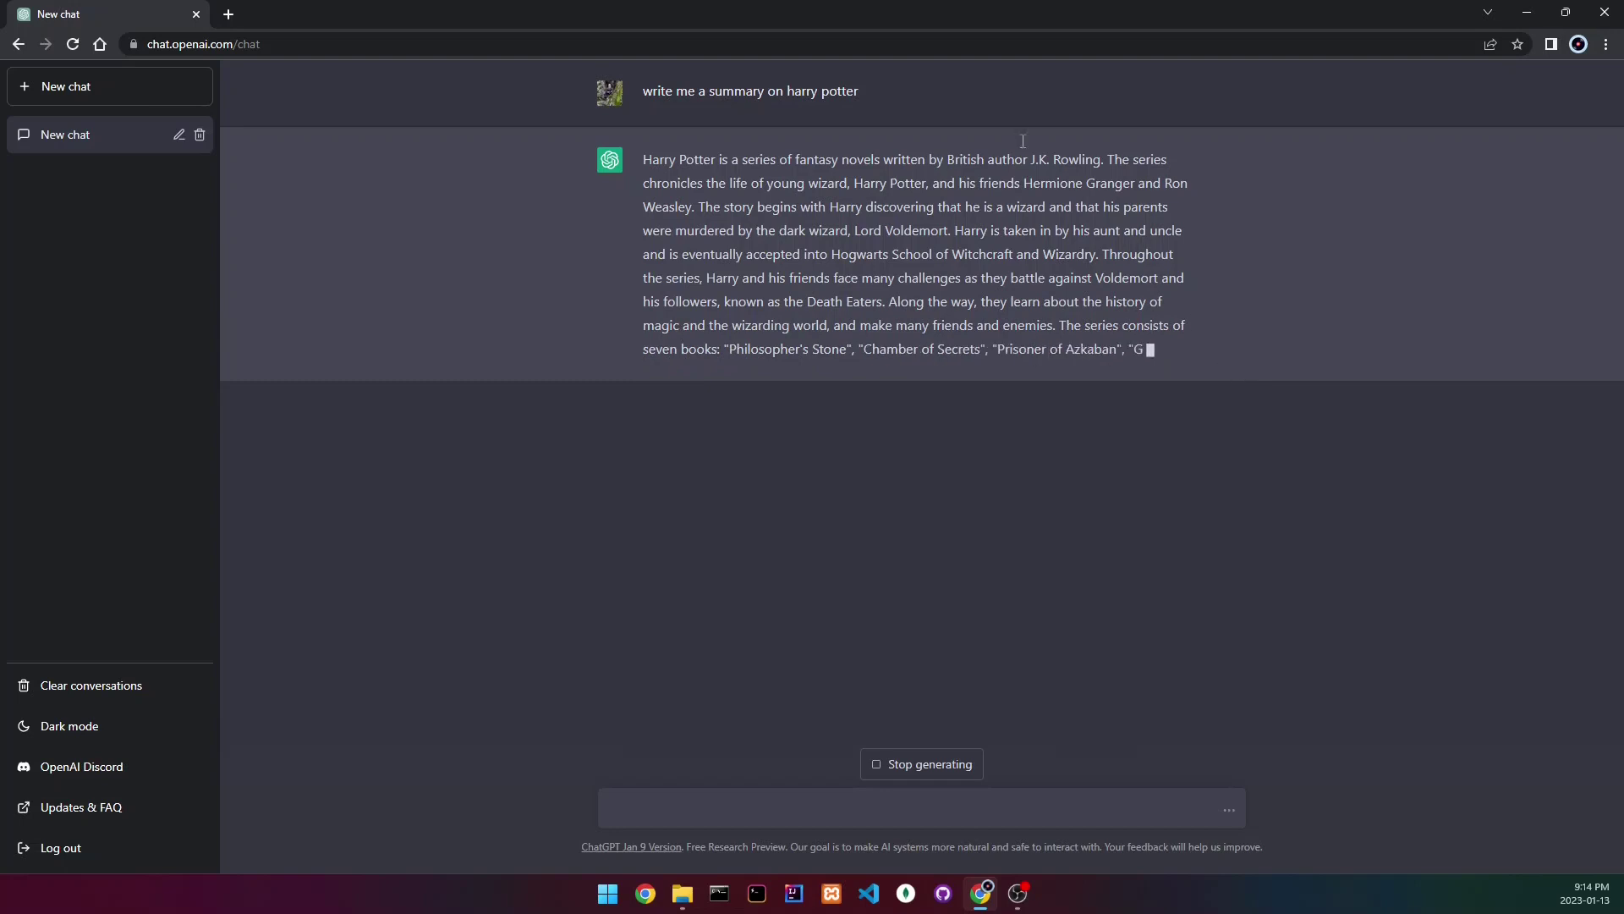
# - Copy the Harry Potter prompt back into the message box
pyautogui.moveTo(902, 91); pyautogui.dragTo(635, 91)
pyautogui.hotkey('ctrl', 'c')
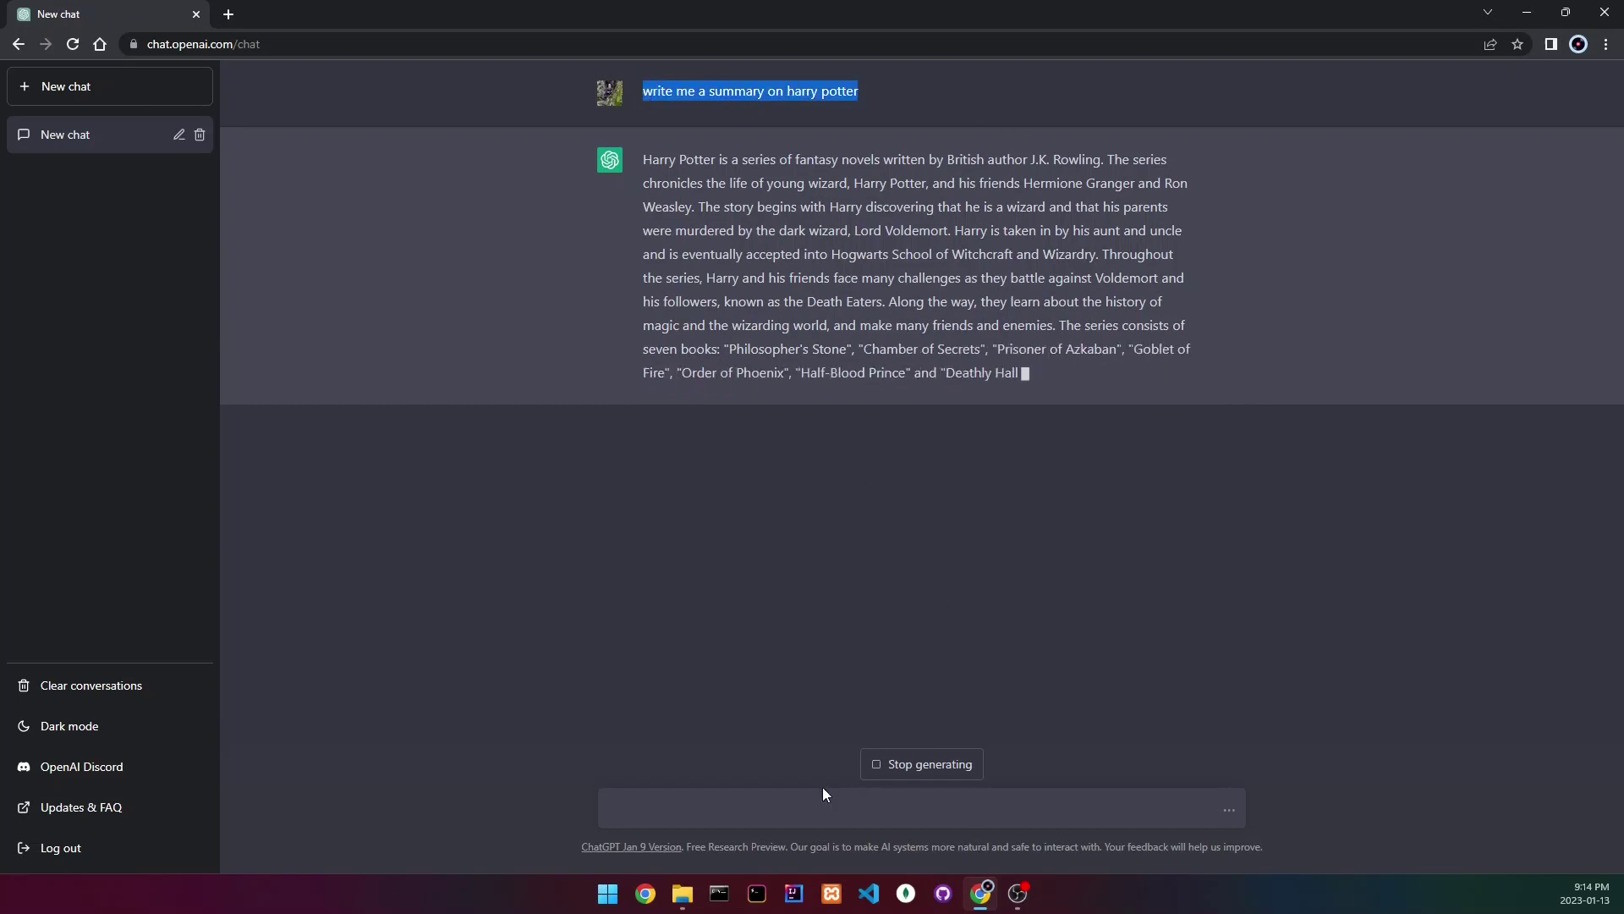
pyautogui.click(823, 794)
pyautogui.hotkey('ctrl', 'v')
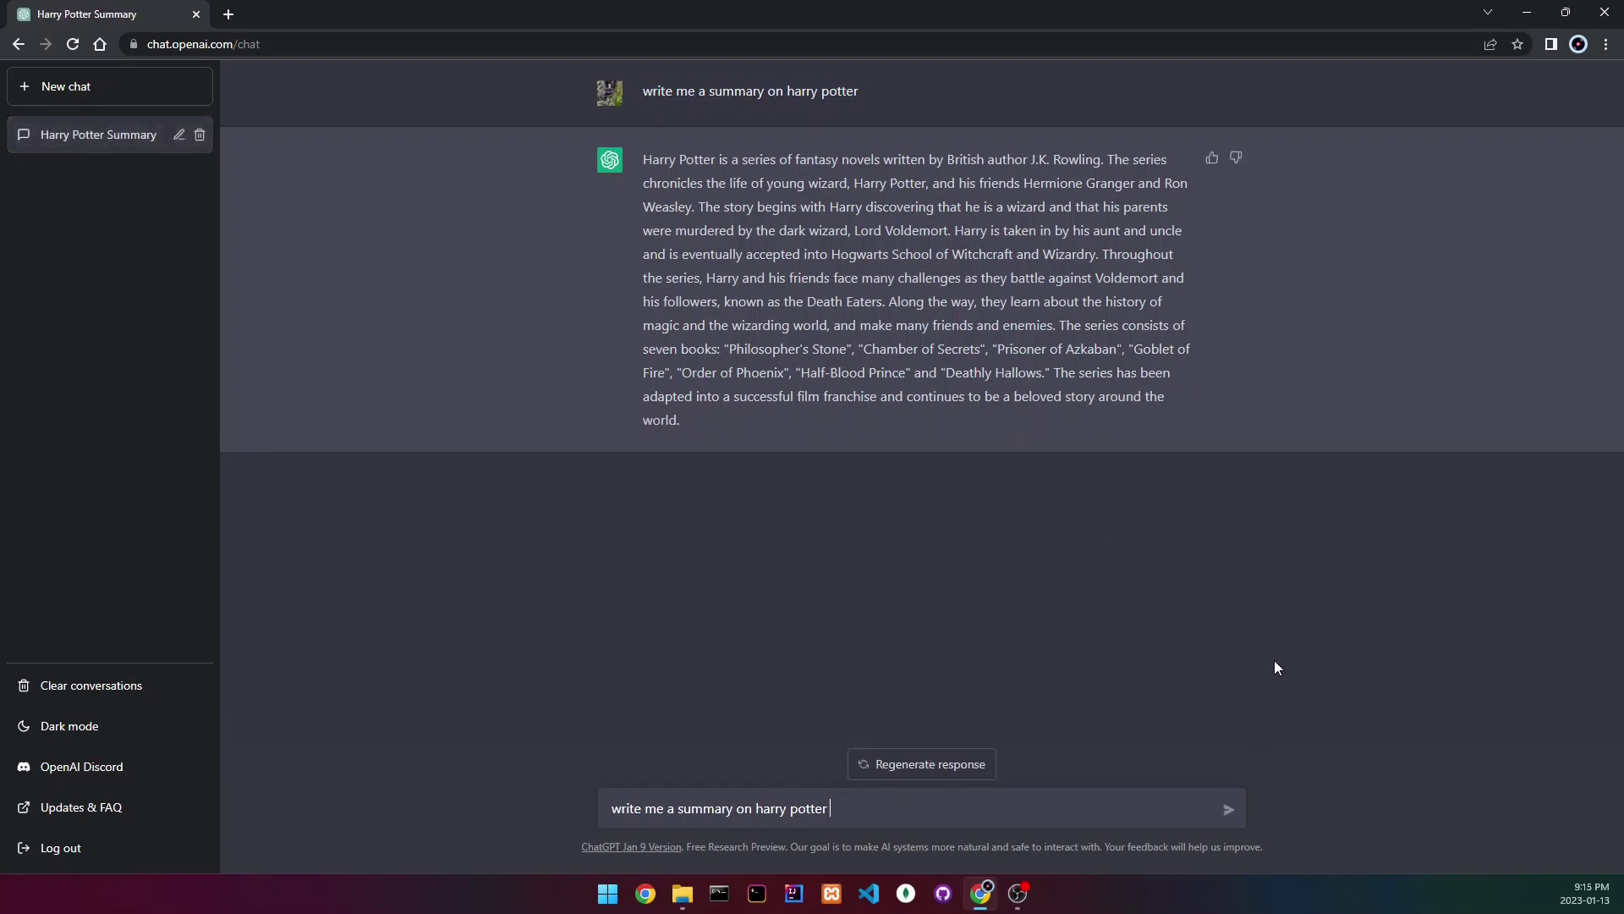
pyautogui.write('book 1')
# - Ask for a Harry Potter book 1 summary and read the Philosopher's Stone reply
pyautogui.press('Return')
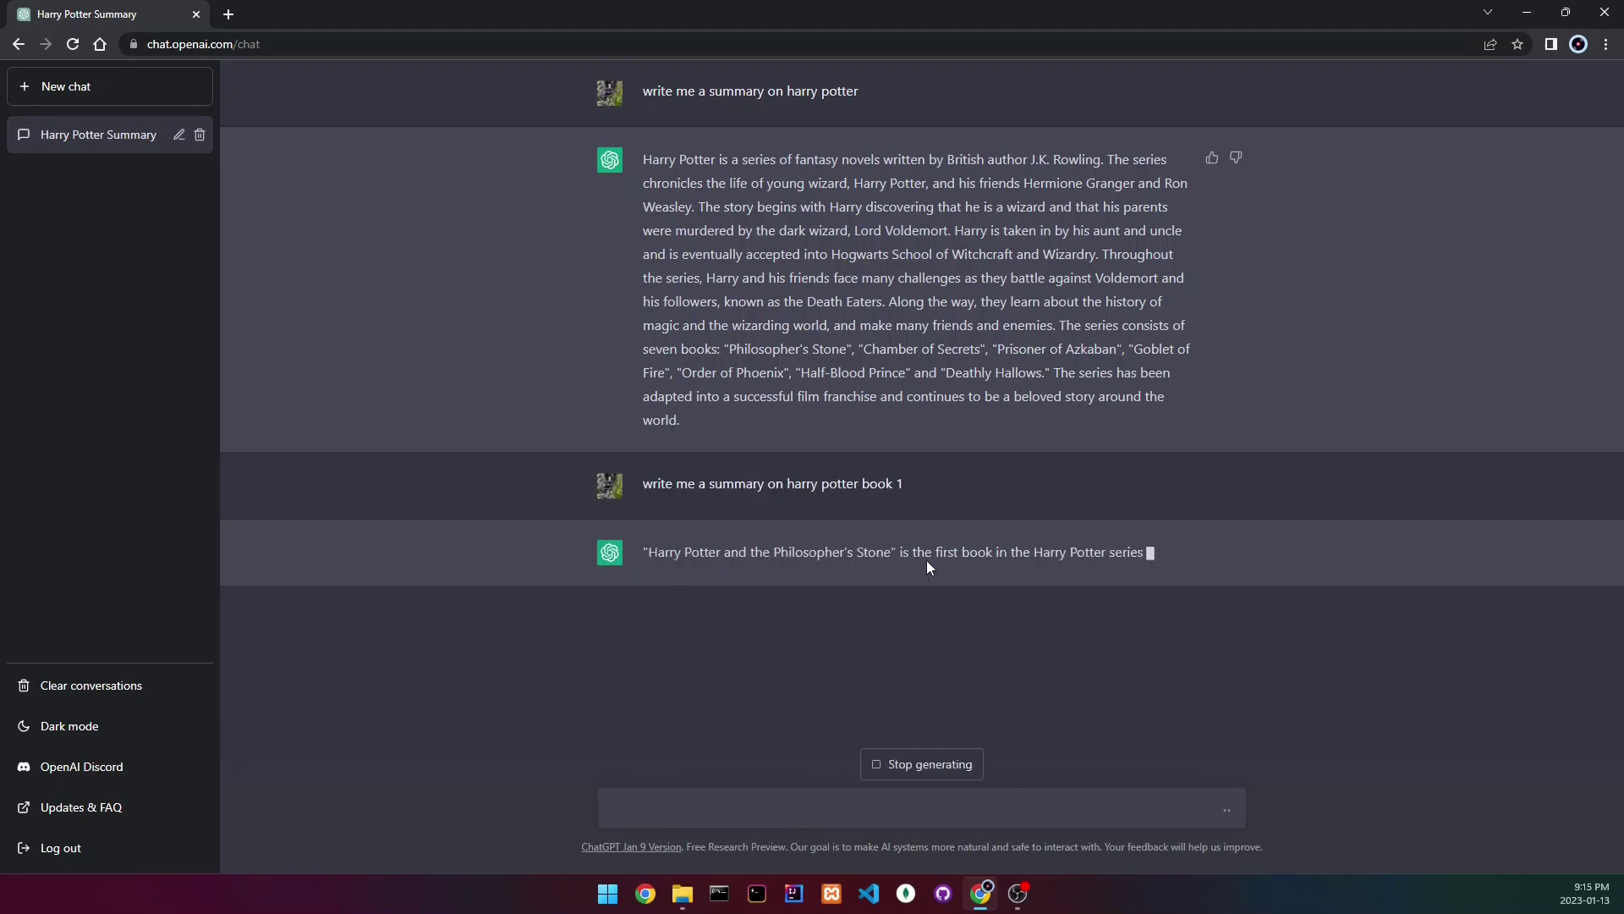
pyautogui.moveTo(643, 552); pyautogui.dragTo(954, 551)
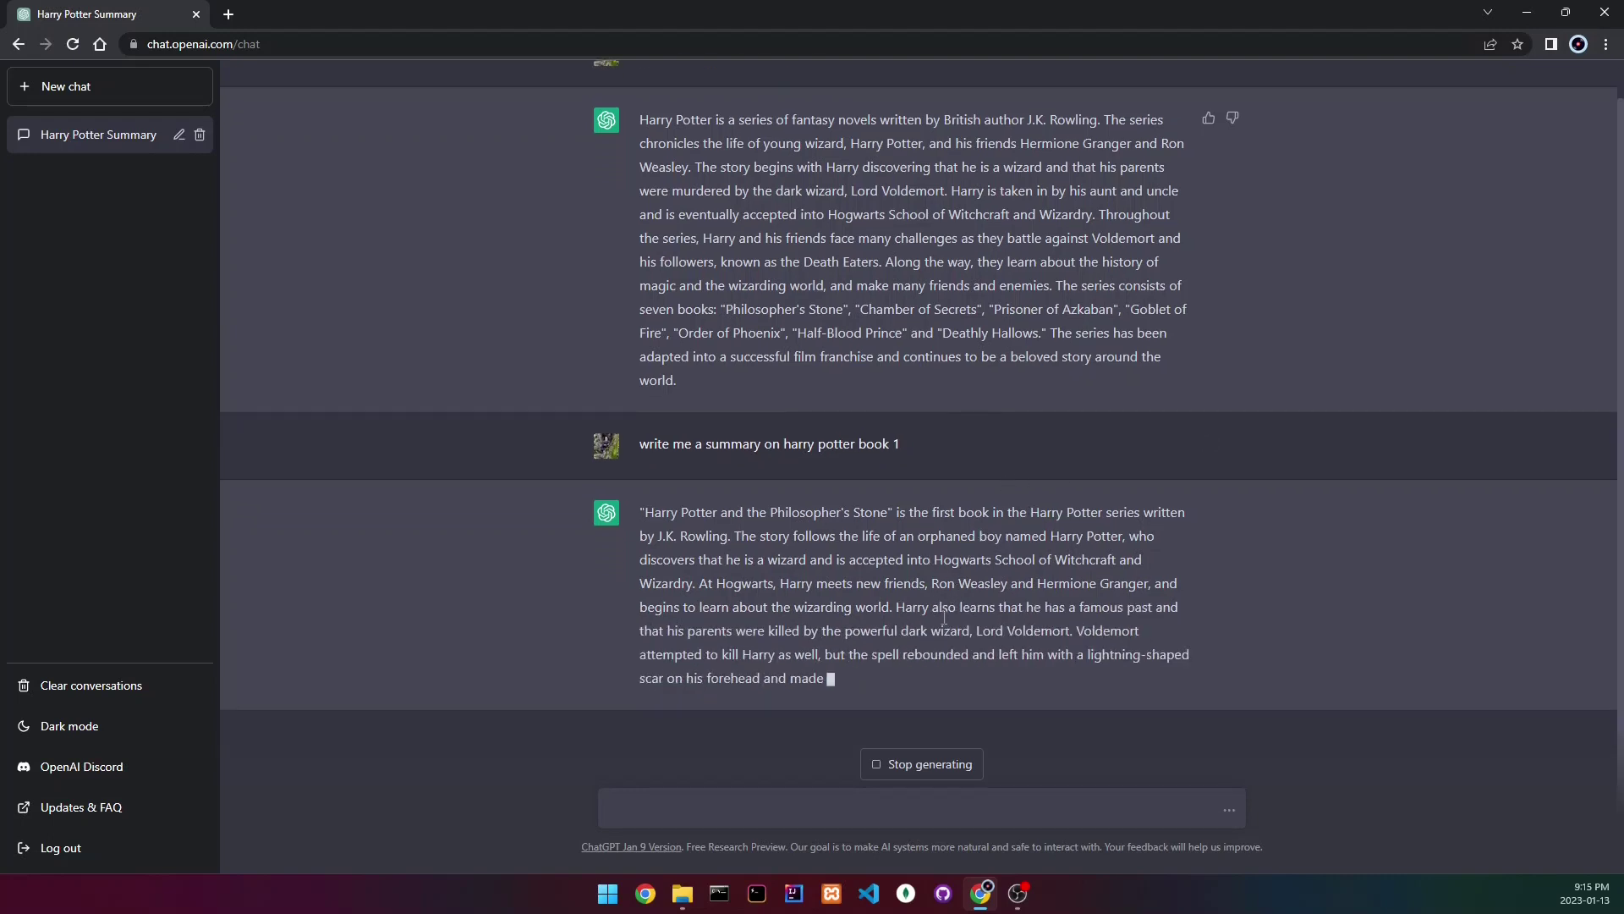
pyautogui.moveTo(900, 443); pyautogui.dragTo(640, 444)
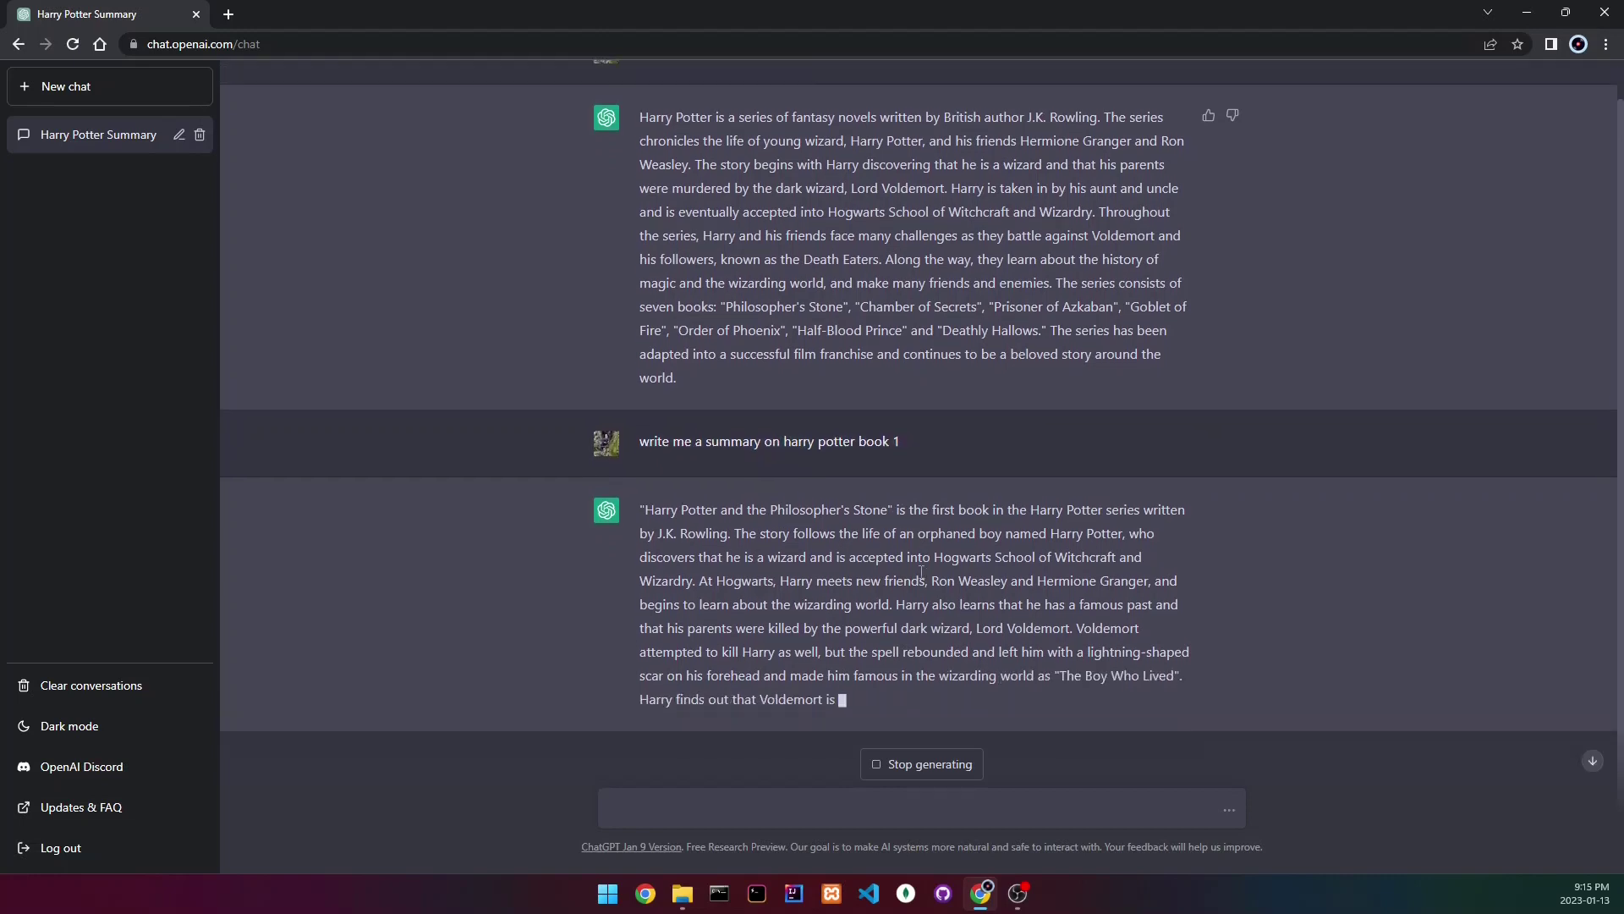
pyautogui.scroll(1, 922, 573)
pyautogui.moveTo(638, 160); pyautogui.dragTo(767, 428)
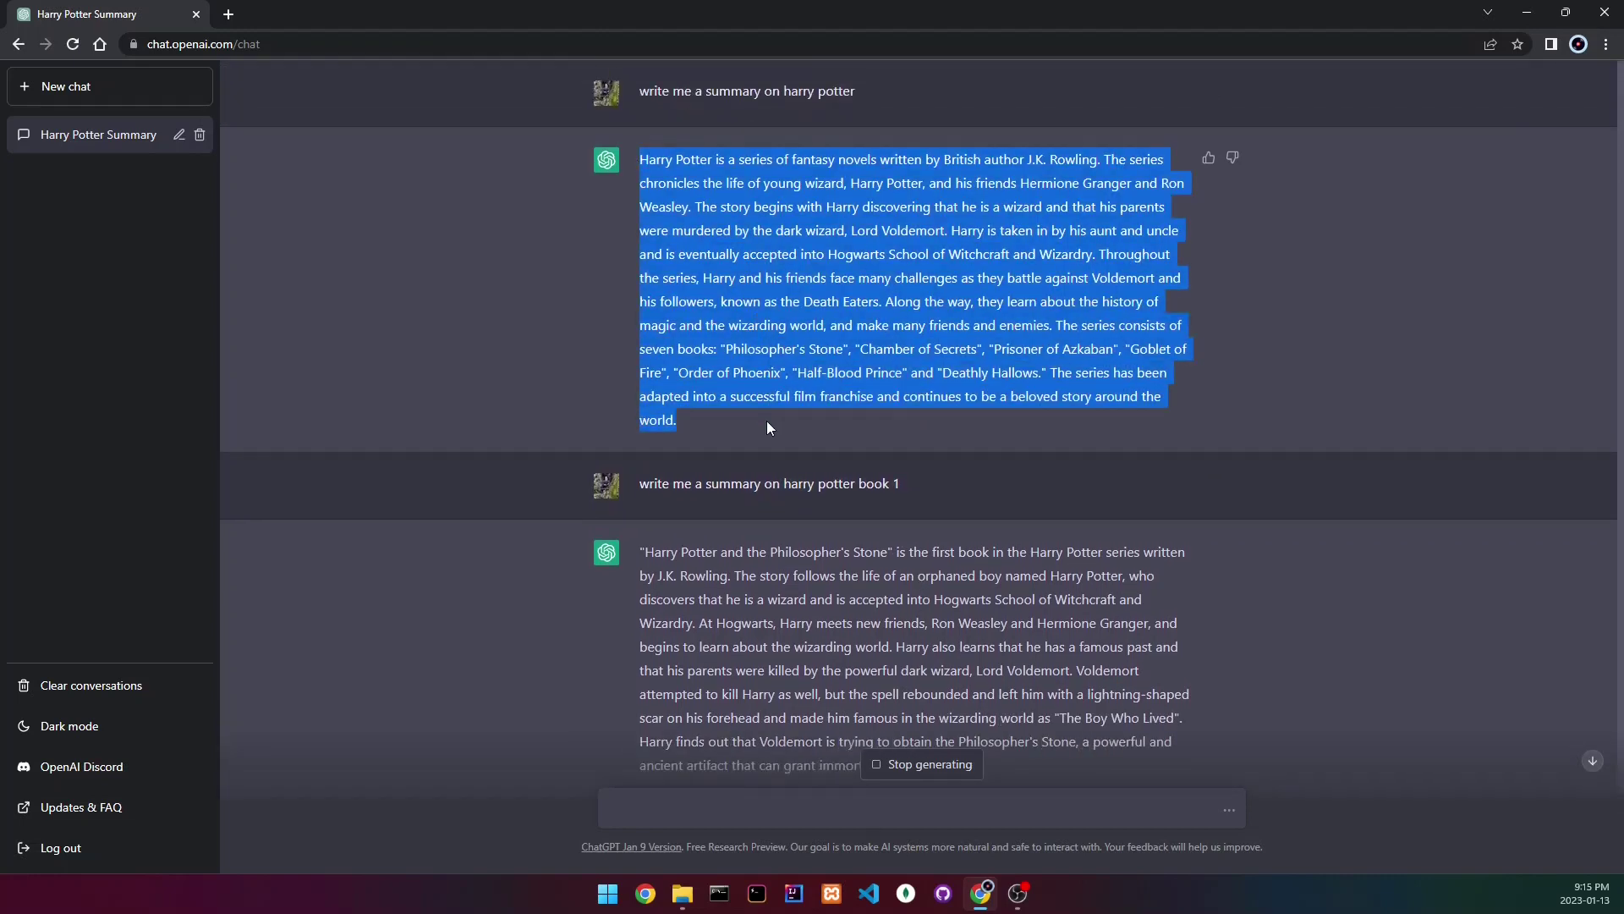
pyautogui.click(769, 426)
pyautogui.scroll(-1, 769, 418)
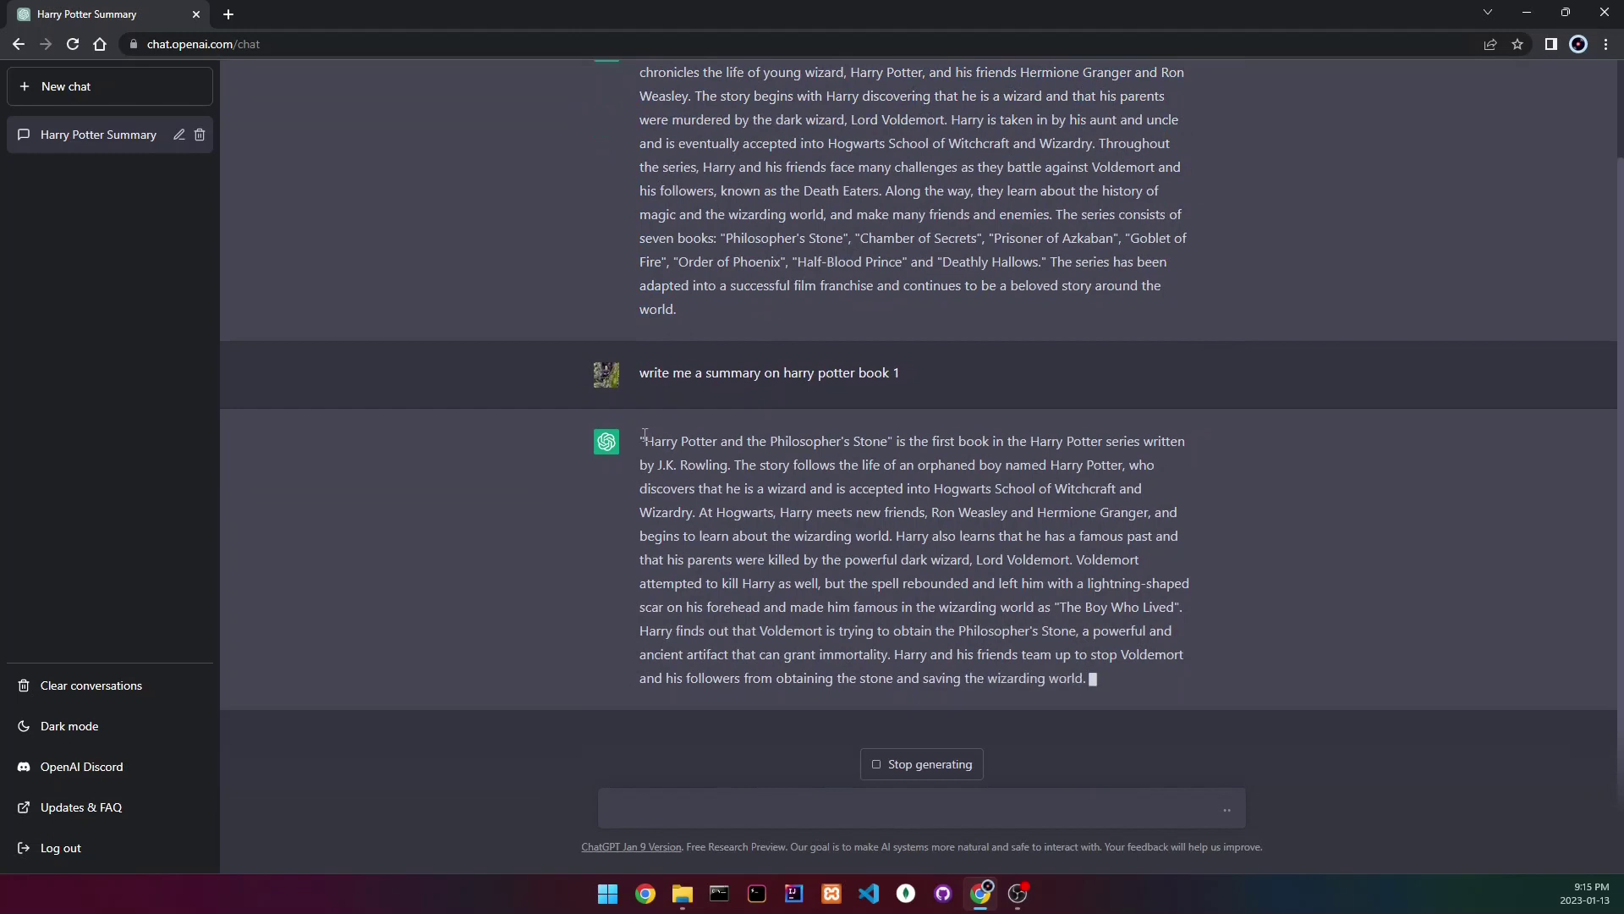
pyautogui.moveTo(643, 437)
pyautogui.mouseDown()
pyautogui.moveTo(888, 536)
pyautogui.moveTo(1163, 686)
pyautogui.mouseUp()
pyautogui.click(975, 559)
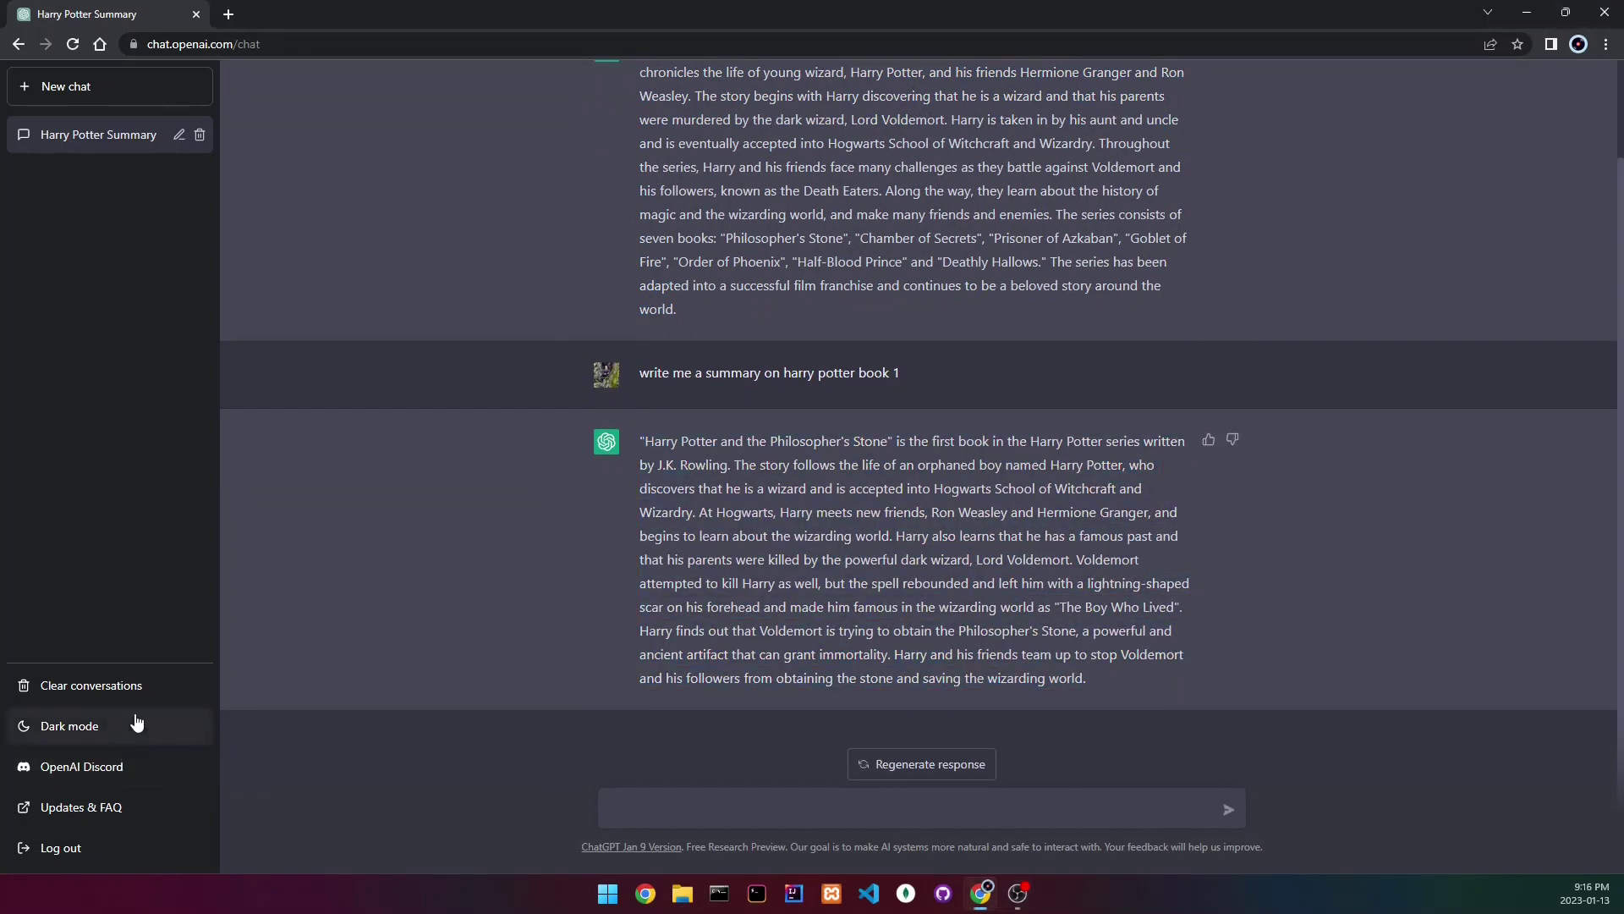
# - Confirm clearing all conversations and delete the leftover example text from the message box
pyautogui.click(153, 683)
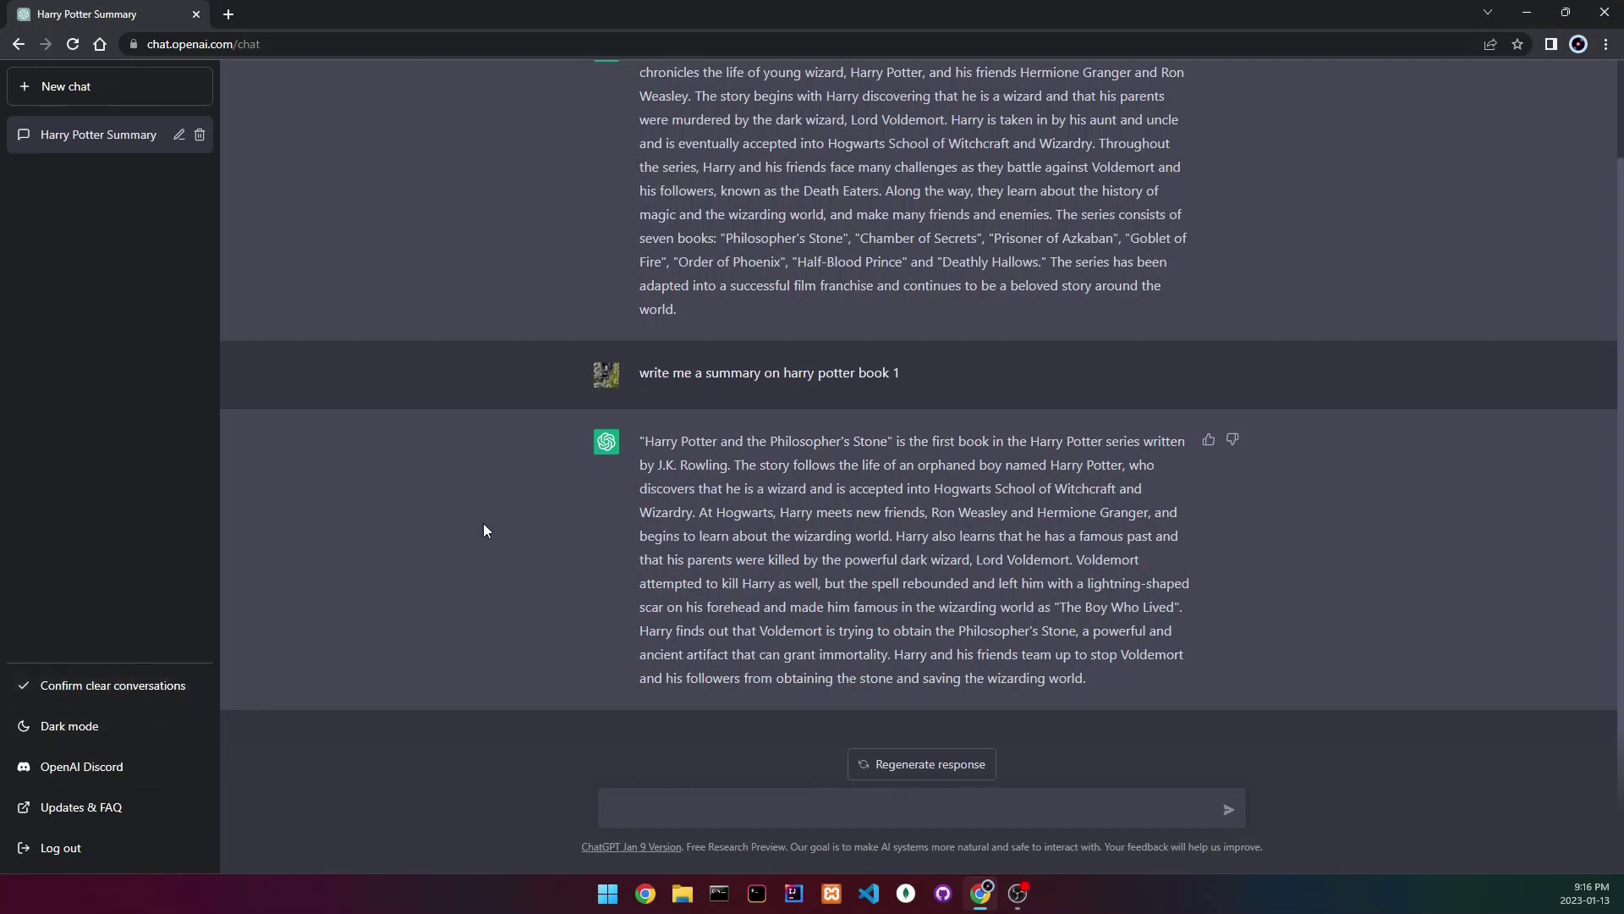
pyautogui.click(147, 681)
pyautogui.click(646, 523)
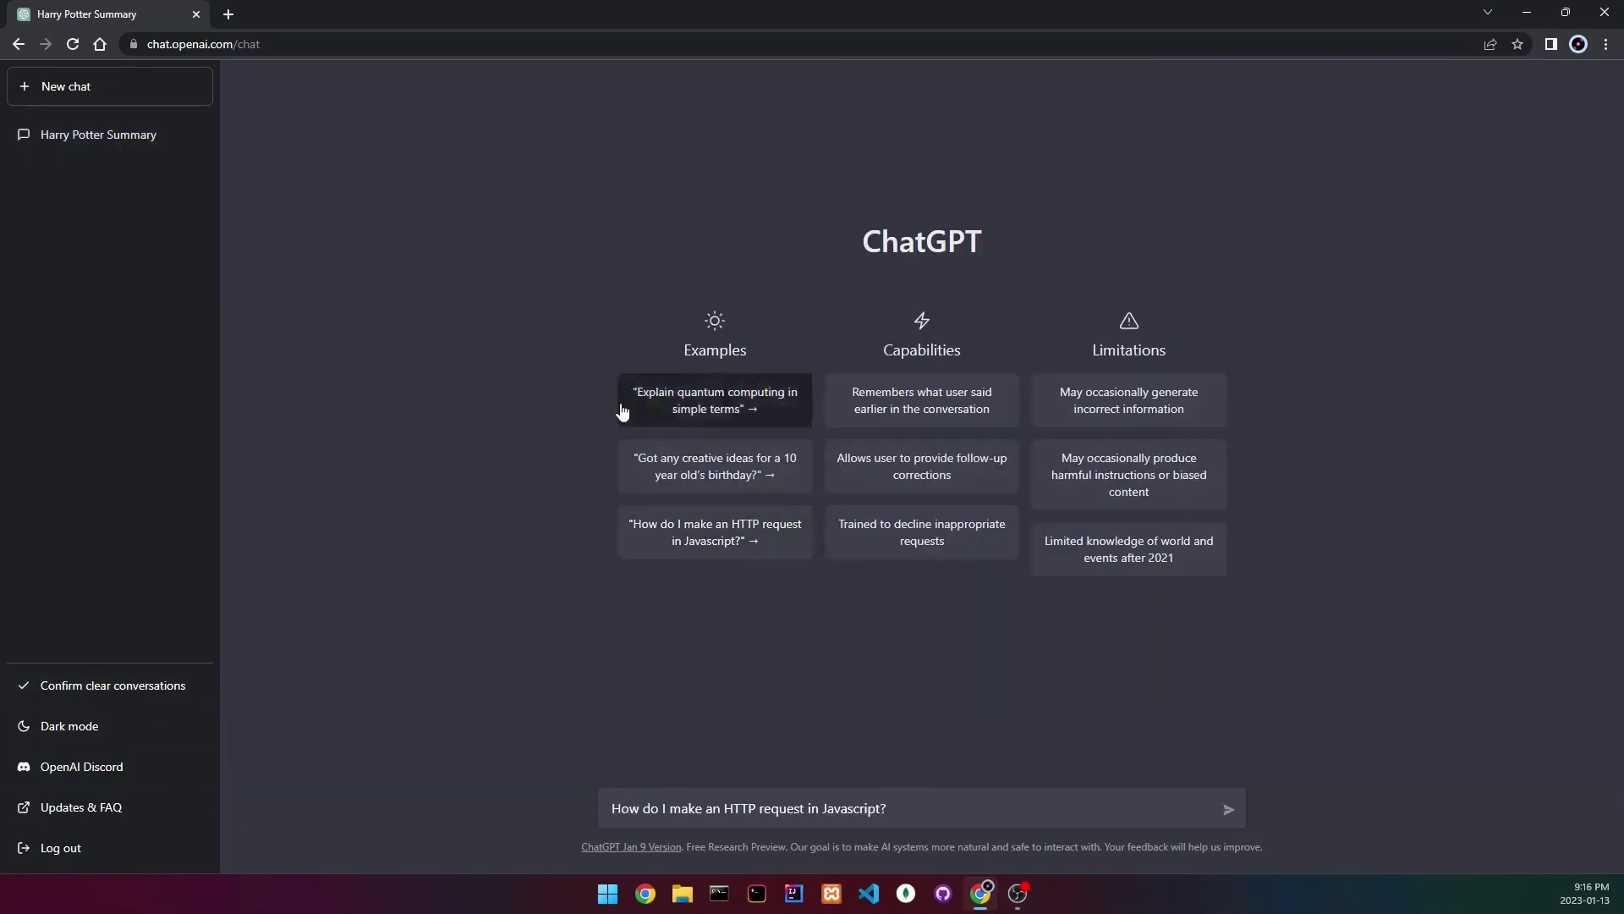
pyautogui.moveTo(902, 798); pyautogui.dragTo(579, 862)
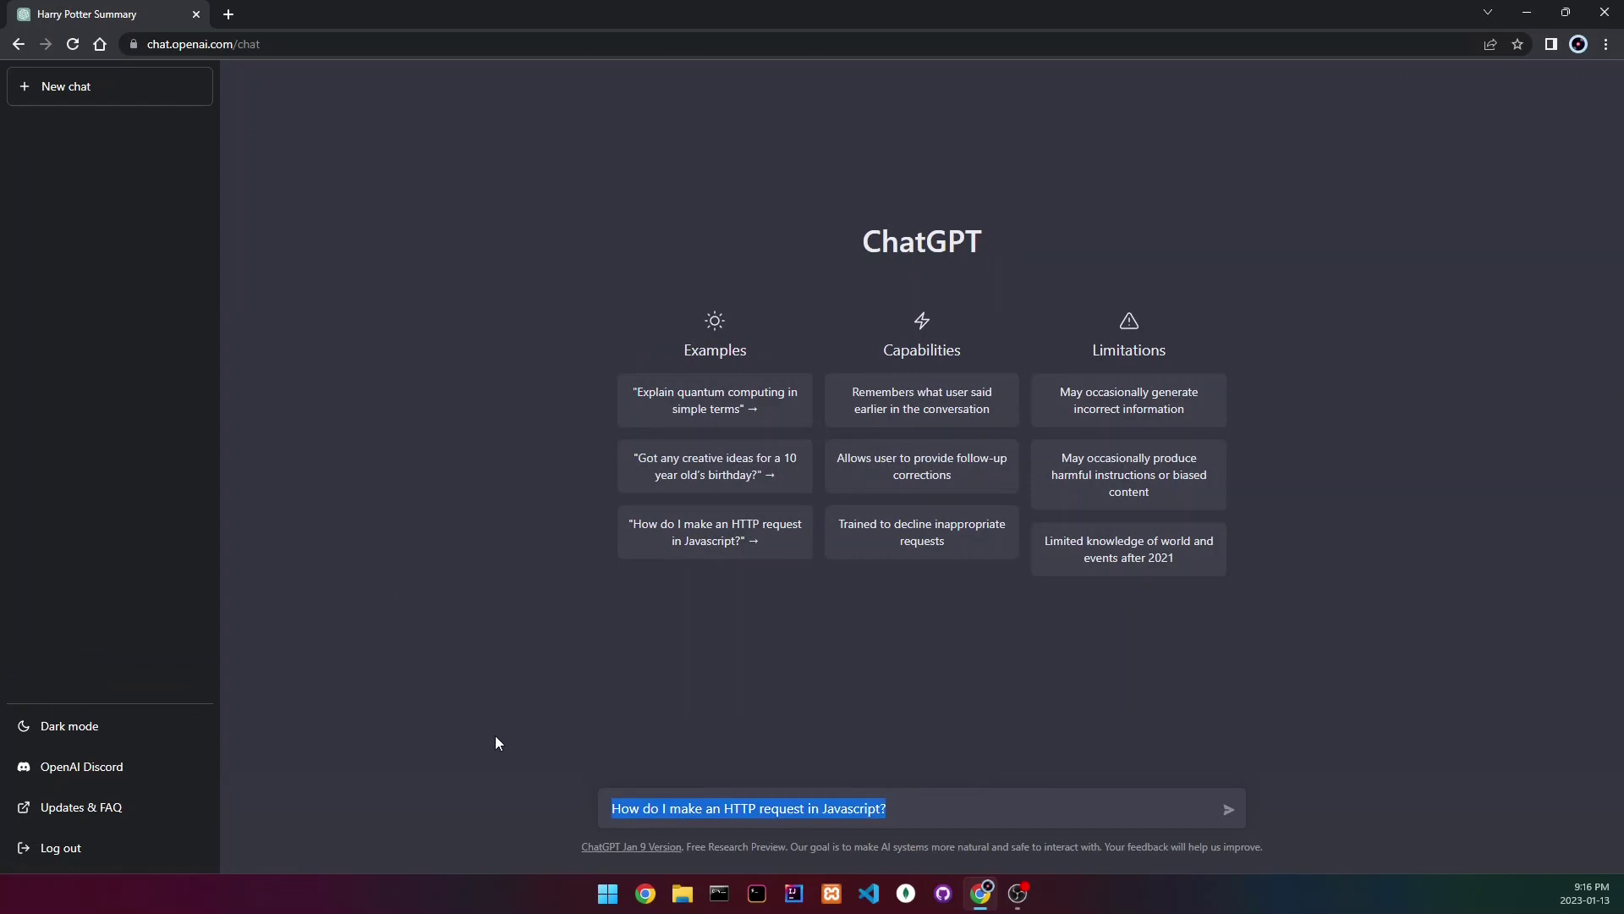
pyautogui.press('BackSpace')
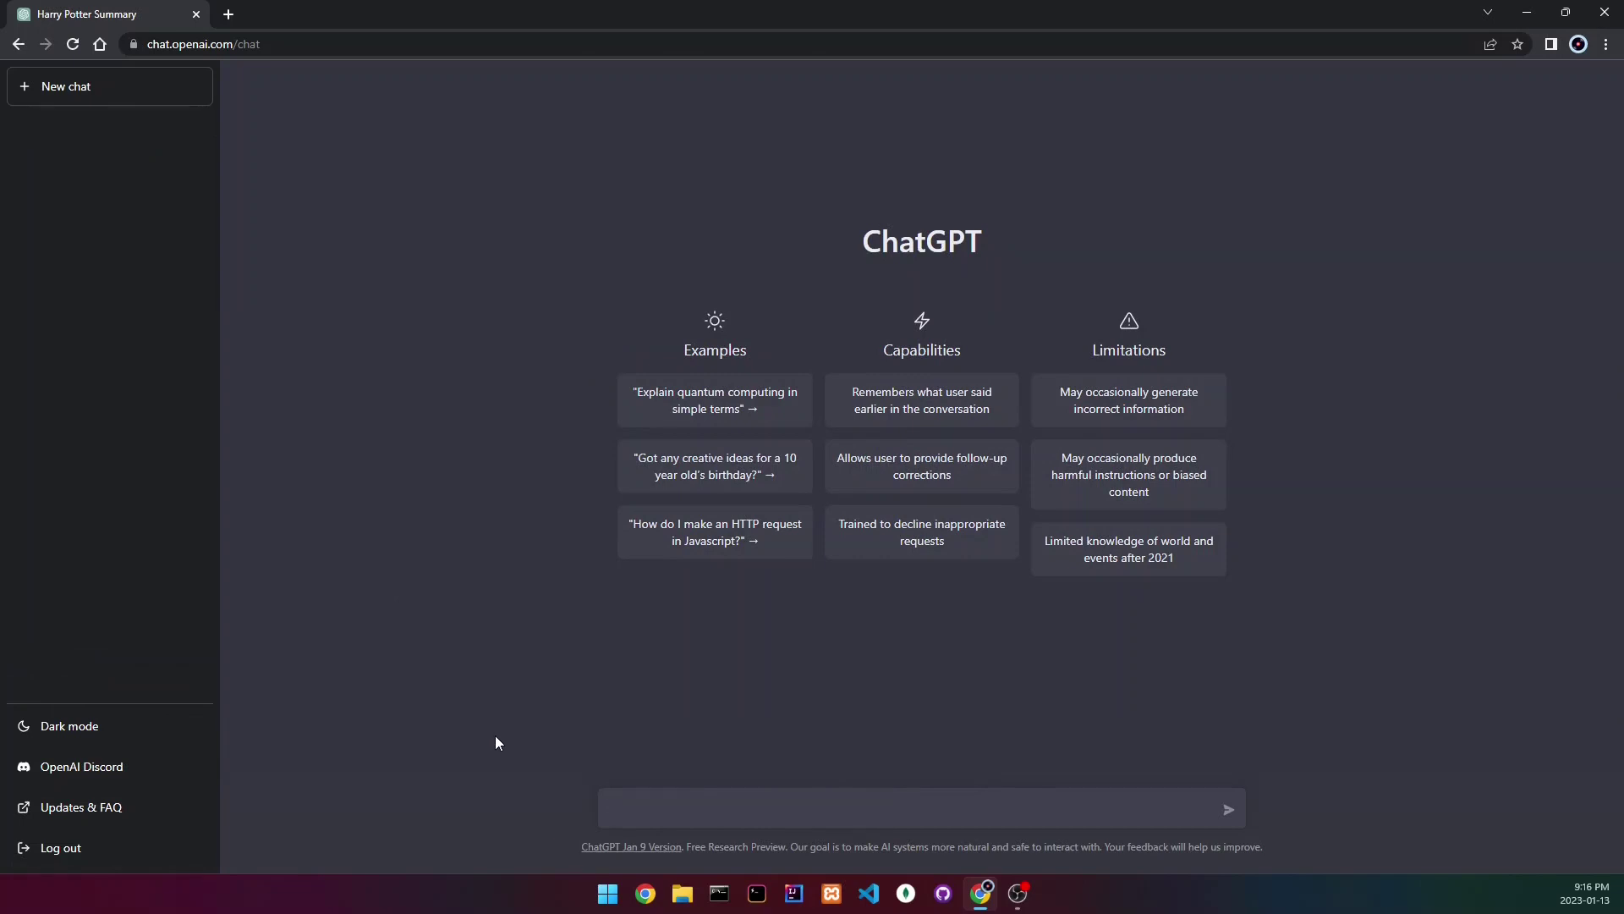
pyautogui.write('tea')
pyautogui.write('ch me how to su')
pyautogui.write('lve a')
pyautogui.press('BackSpace')
pyautogui.press('BackSpace')
pyautogui.press('BackSpace')
pyautogui.write('olve a')
pyautogui.write(' 3x33')
pyautogui.press('Return')
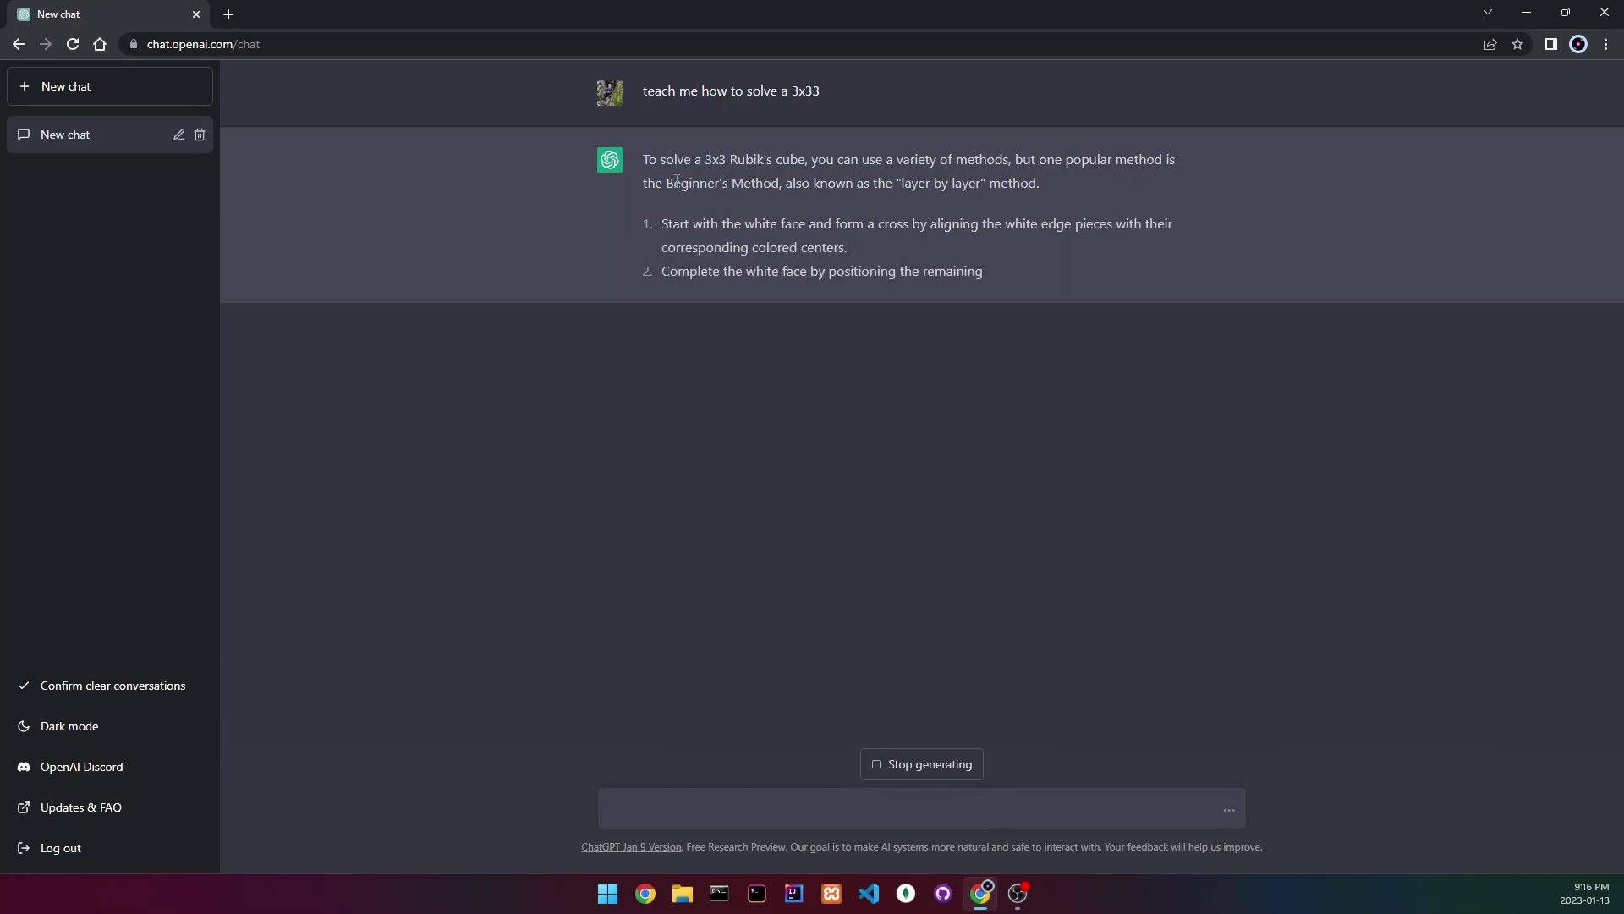
pyautogui.moveTo(666, 184); pyautogui.dragTo(949, 183)
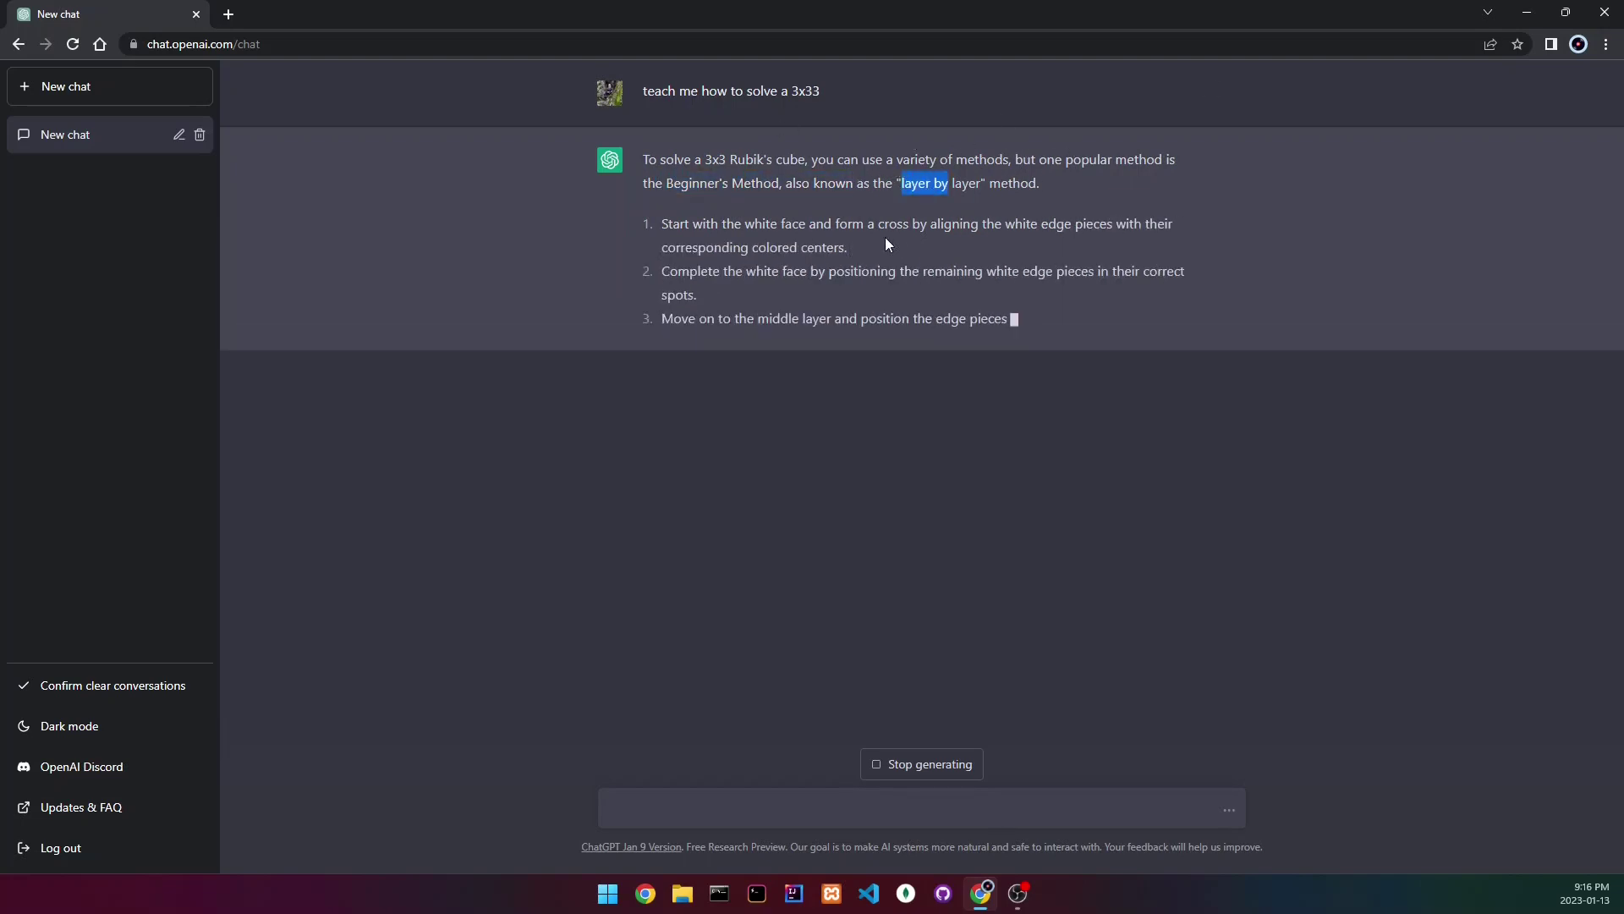
pyautogui.moveTo(658, 224); pyautogui.dragTo(871, 368)
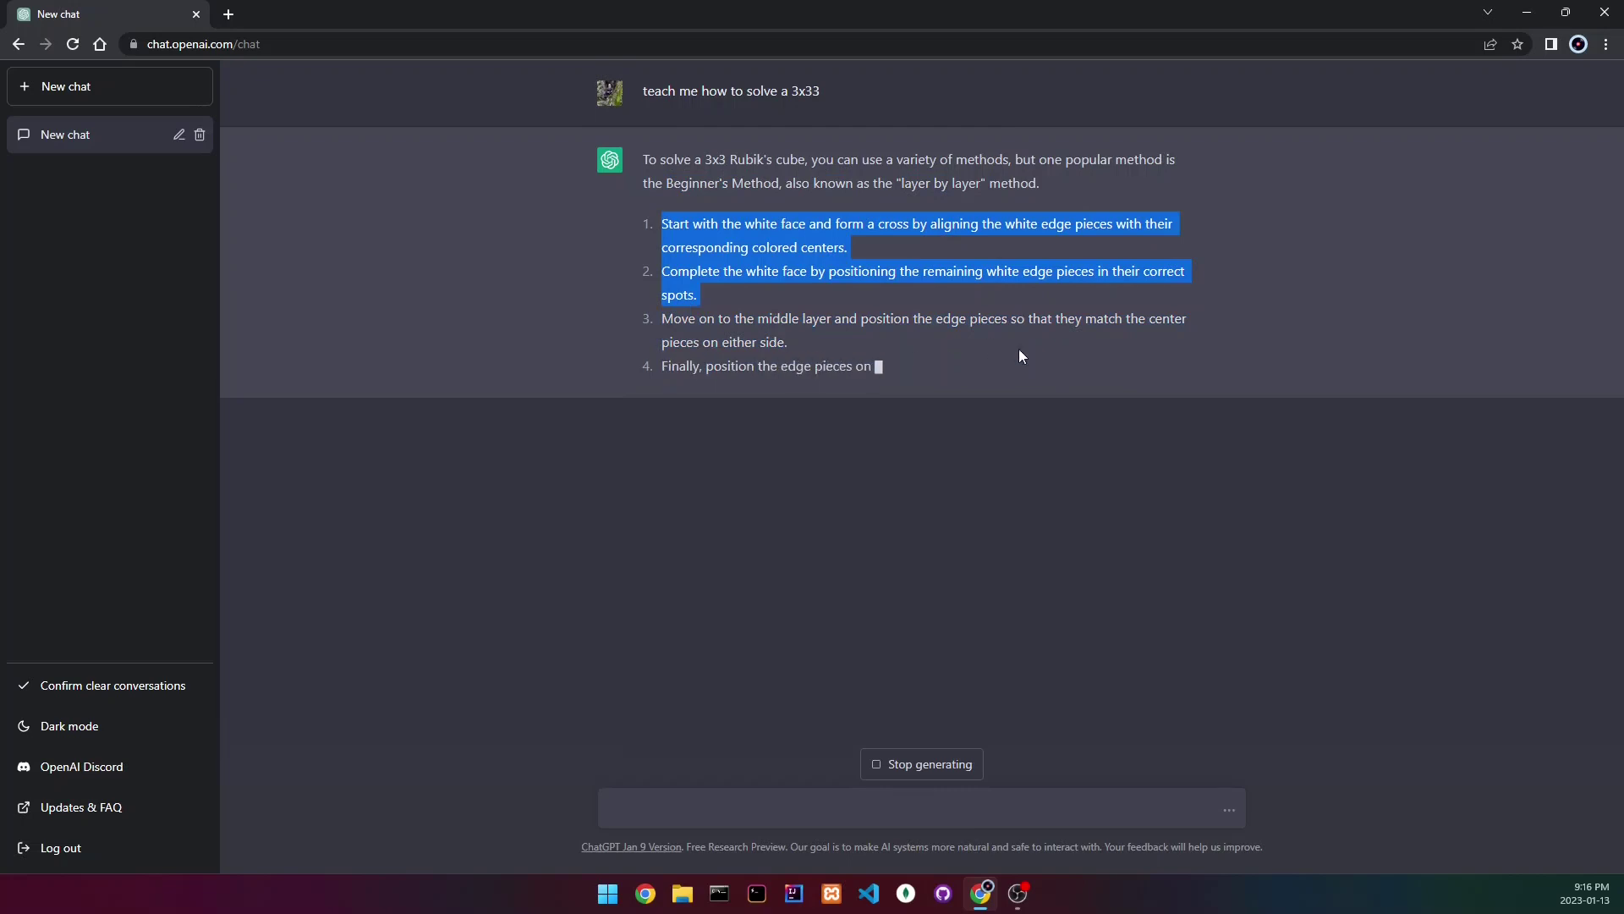
pyautogui.click(749, 261)
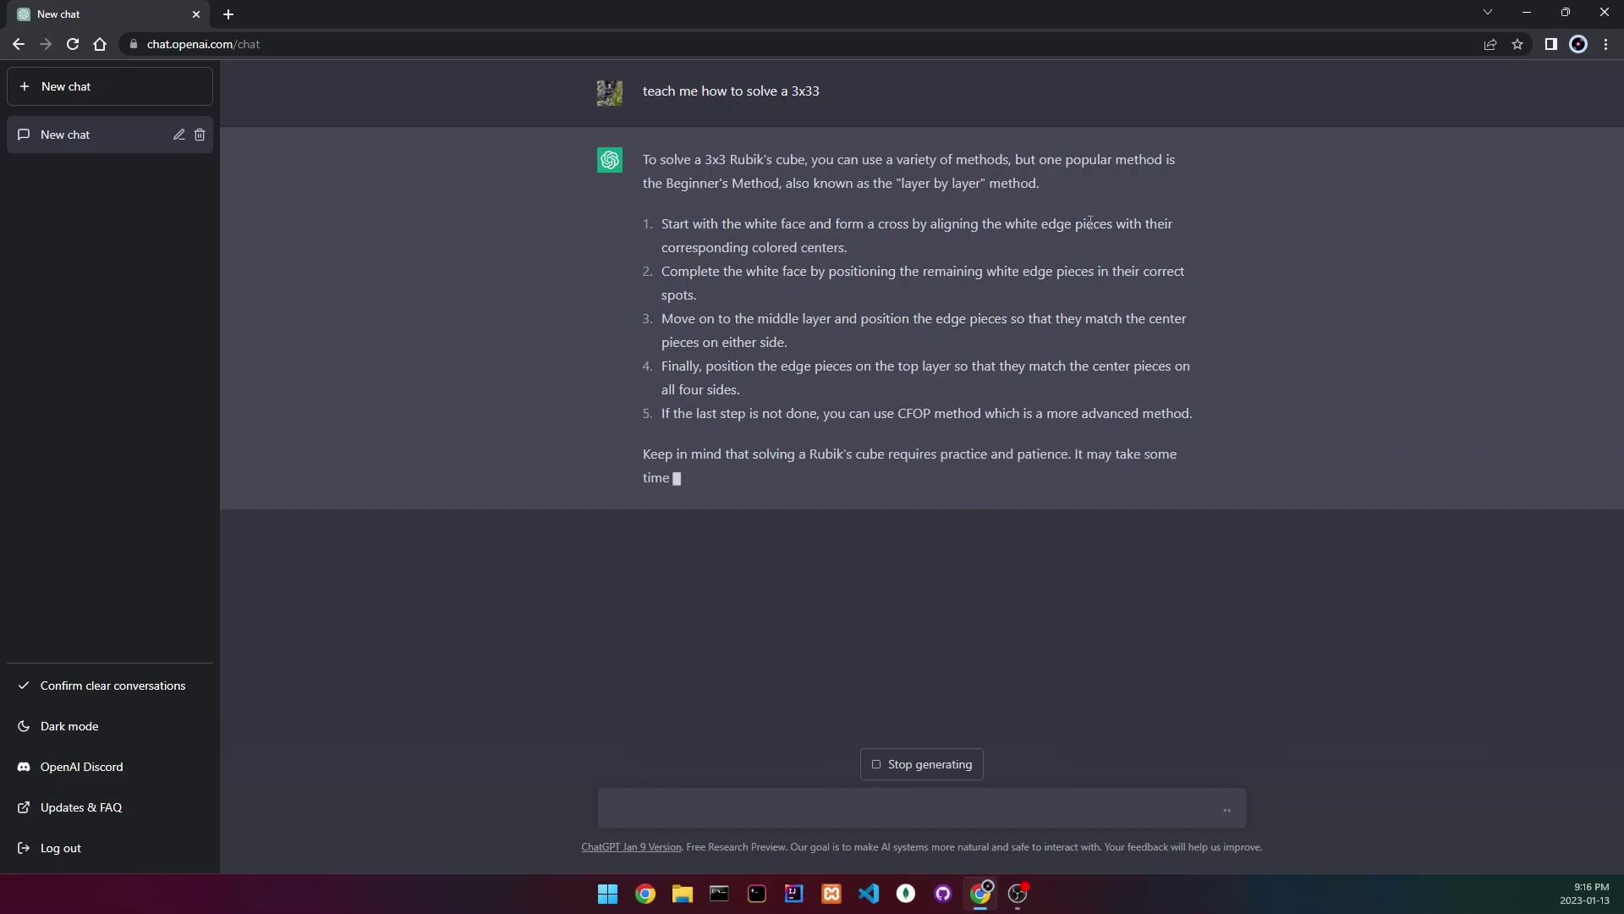
pyautogui.moveTo(659, 225); pyautogui.dragTo(1237, 422)
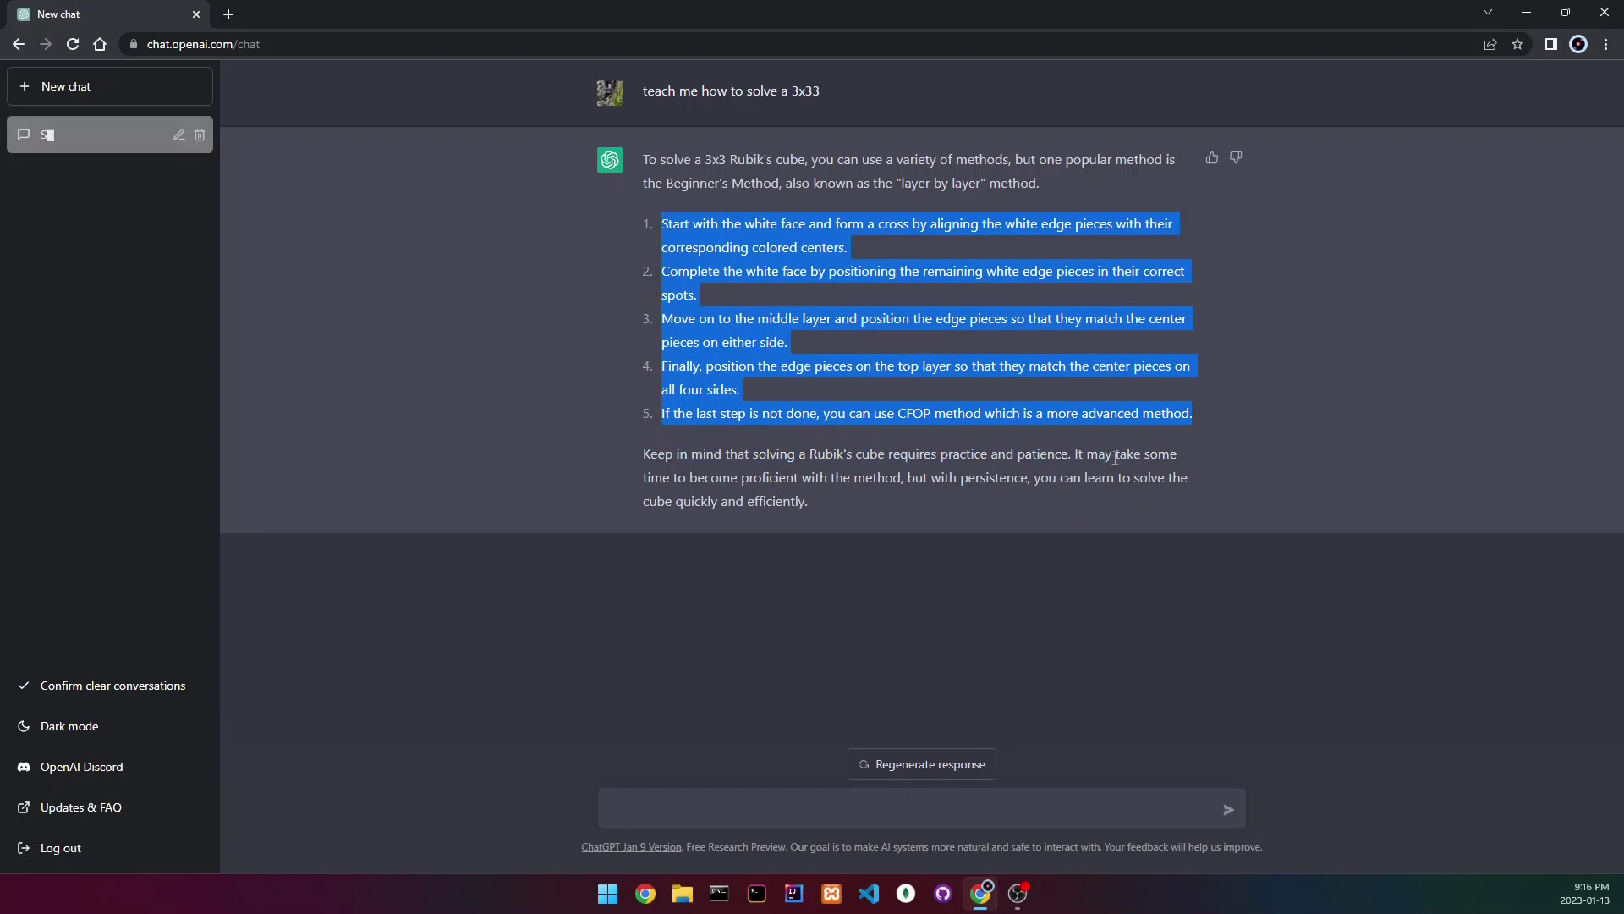
pyautogui.click(962, 501)
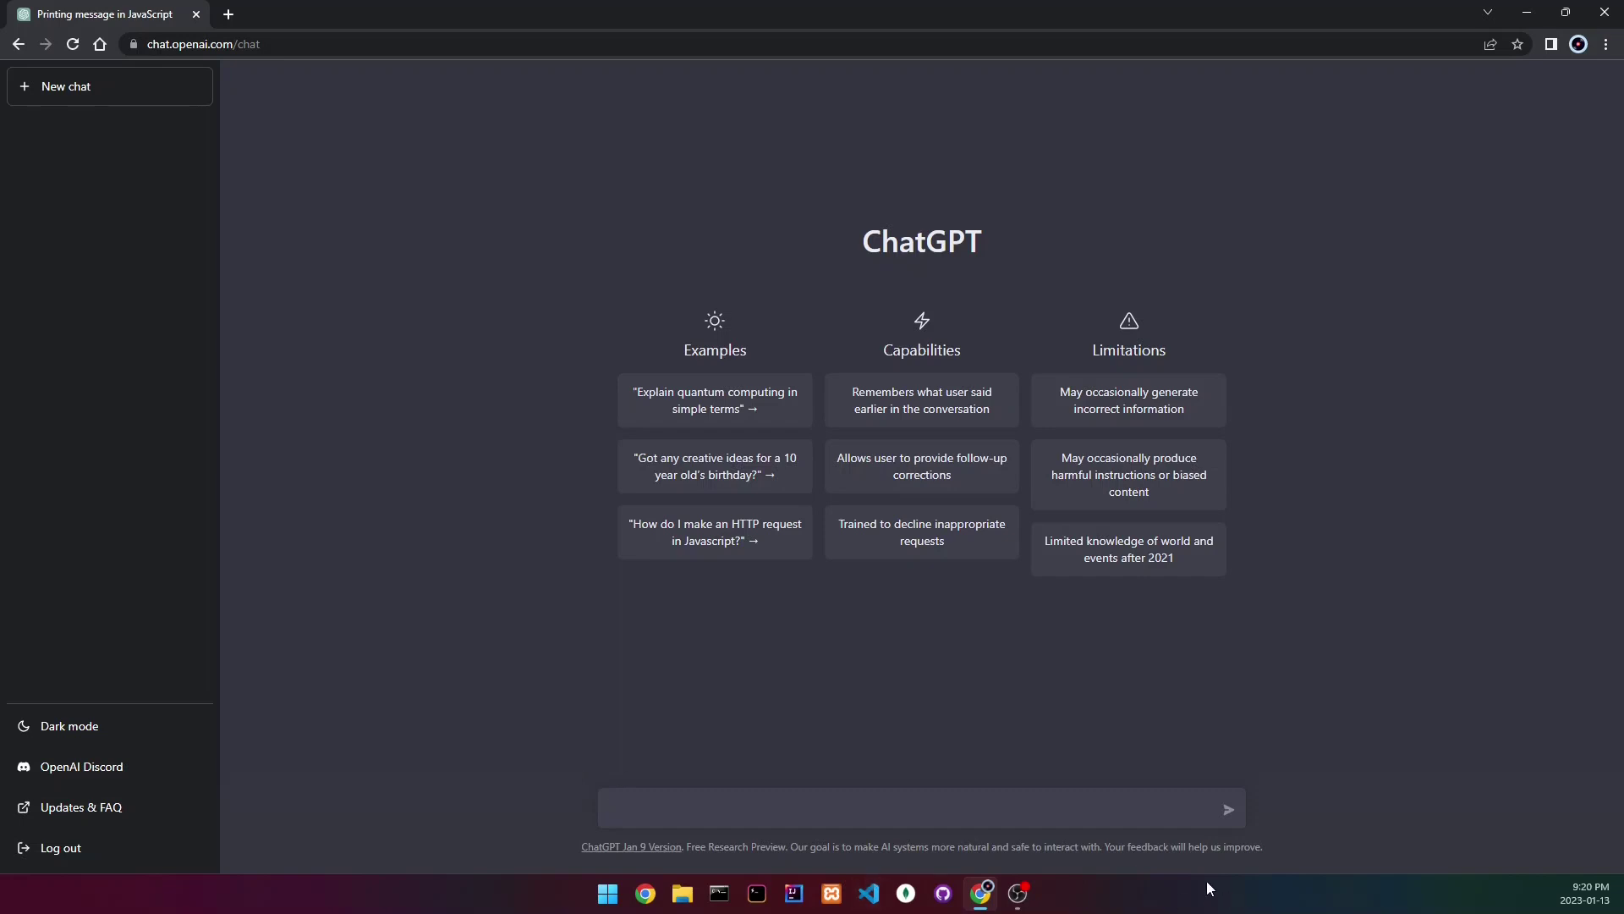
pyautogui.write('how do i')
pyautogui.write(' wer')
pyautogui.write('ite a mes')
pyautogui.write('age in ')
pyautogui.write('the command ')
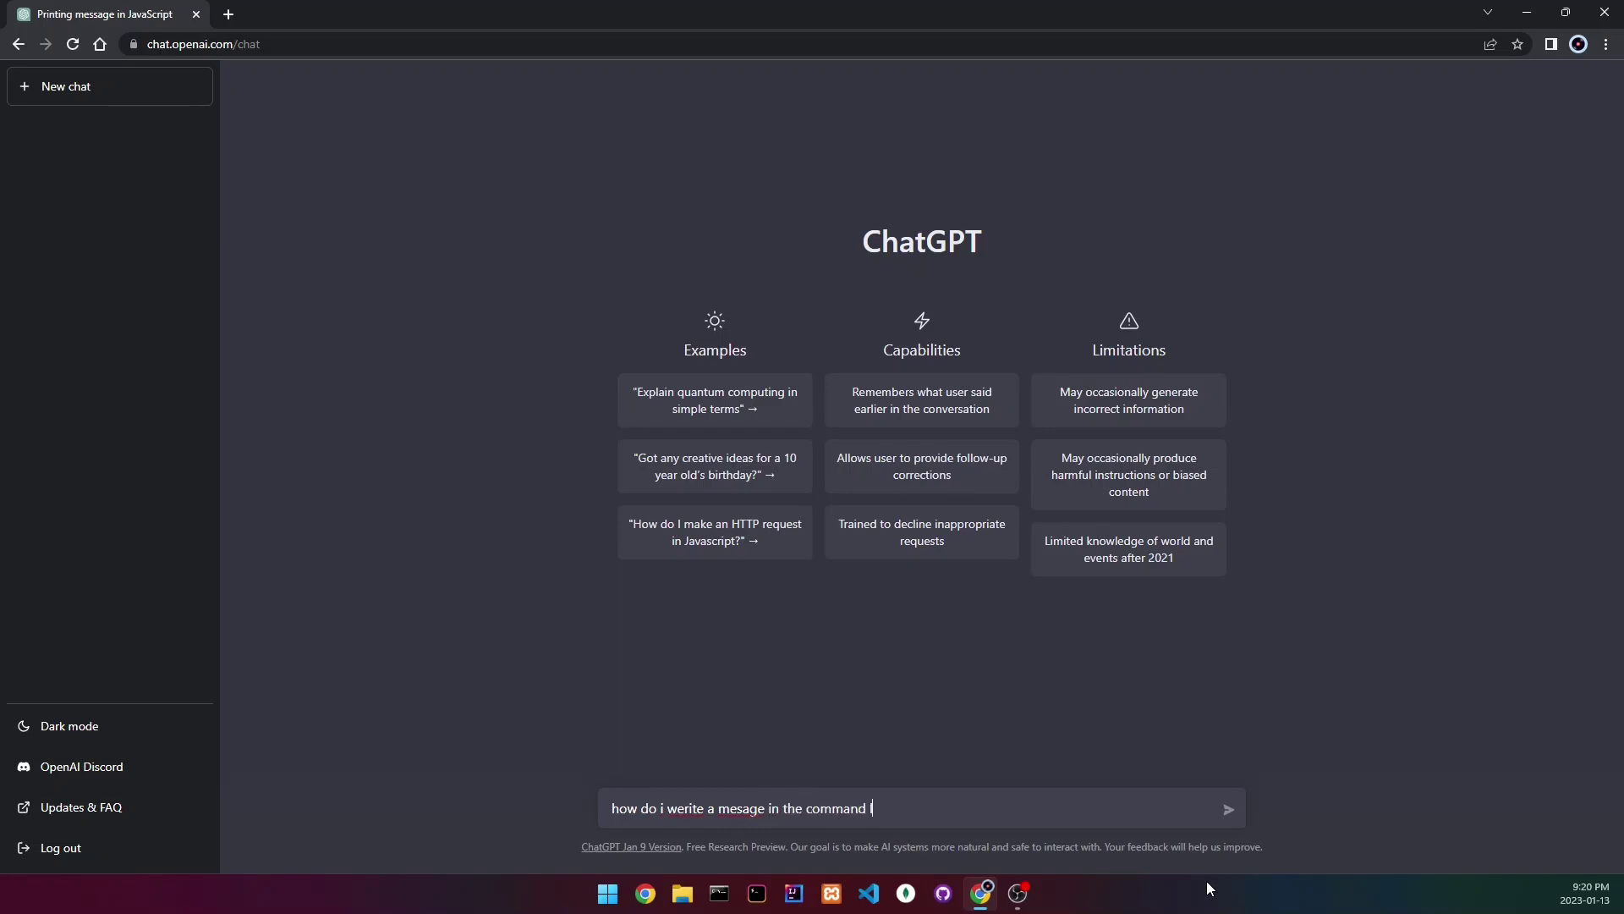
pyautogui.write('line in javasci')
pyautogui.write('p')
pyautogui.write('t')
# - Fix the misspellings 'werite' and 'mesage' in the command-line message question and send it
pyautogui.doubleClick(685, 810)
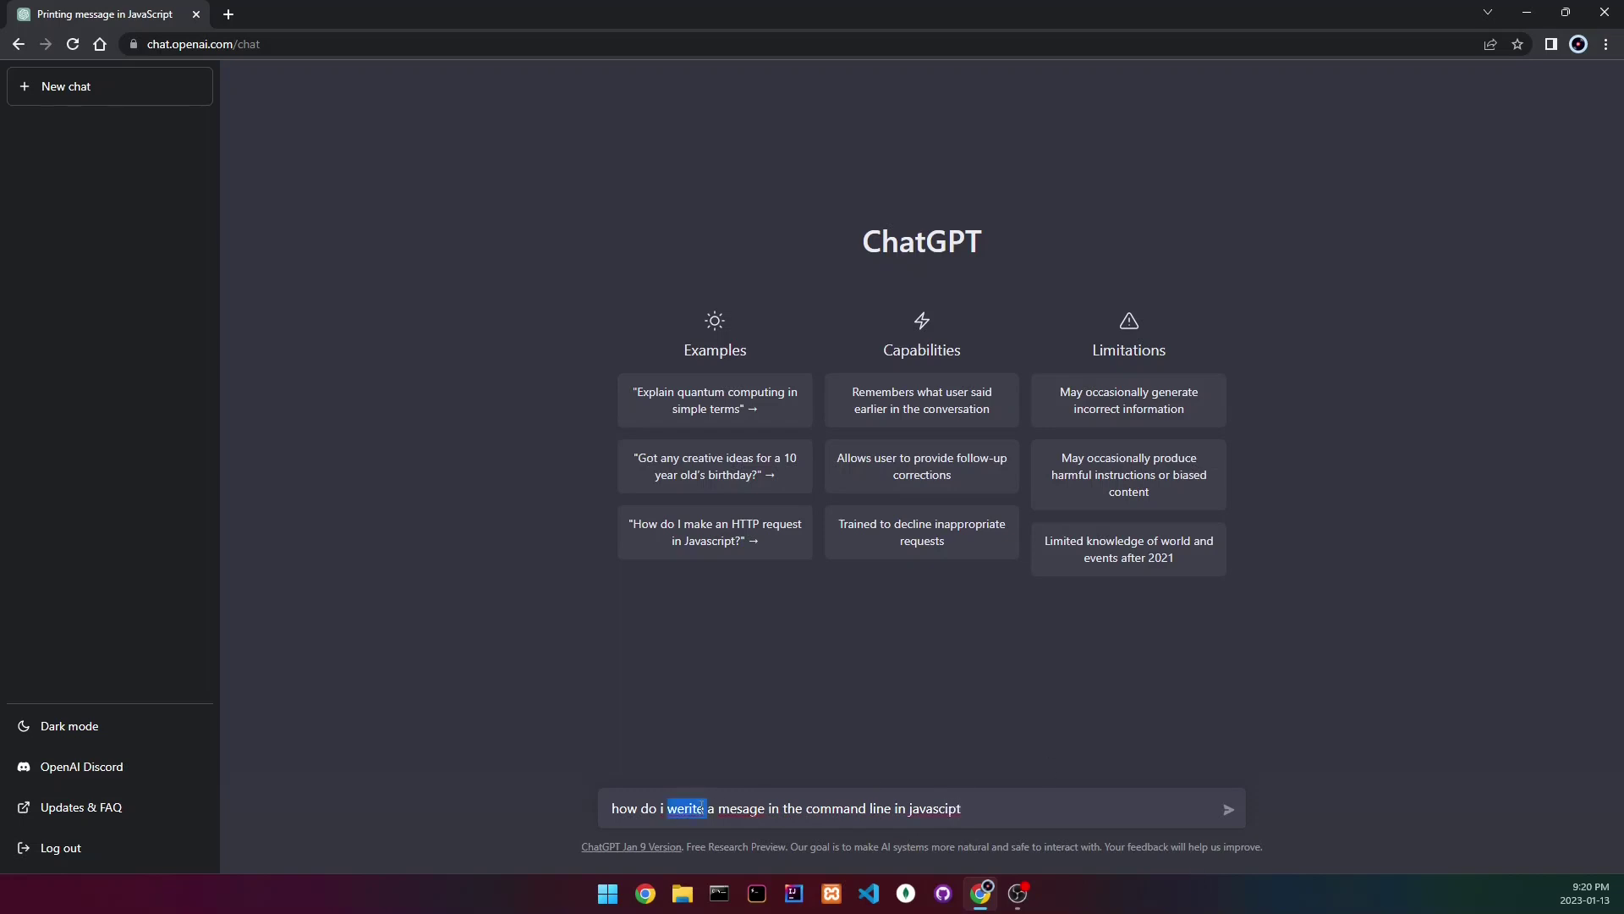
pyautogui.write('write')
pyautogui.hotkey('ctrl', 'shift', 'Right')
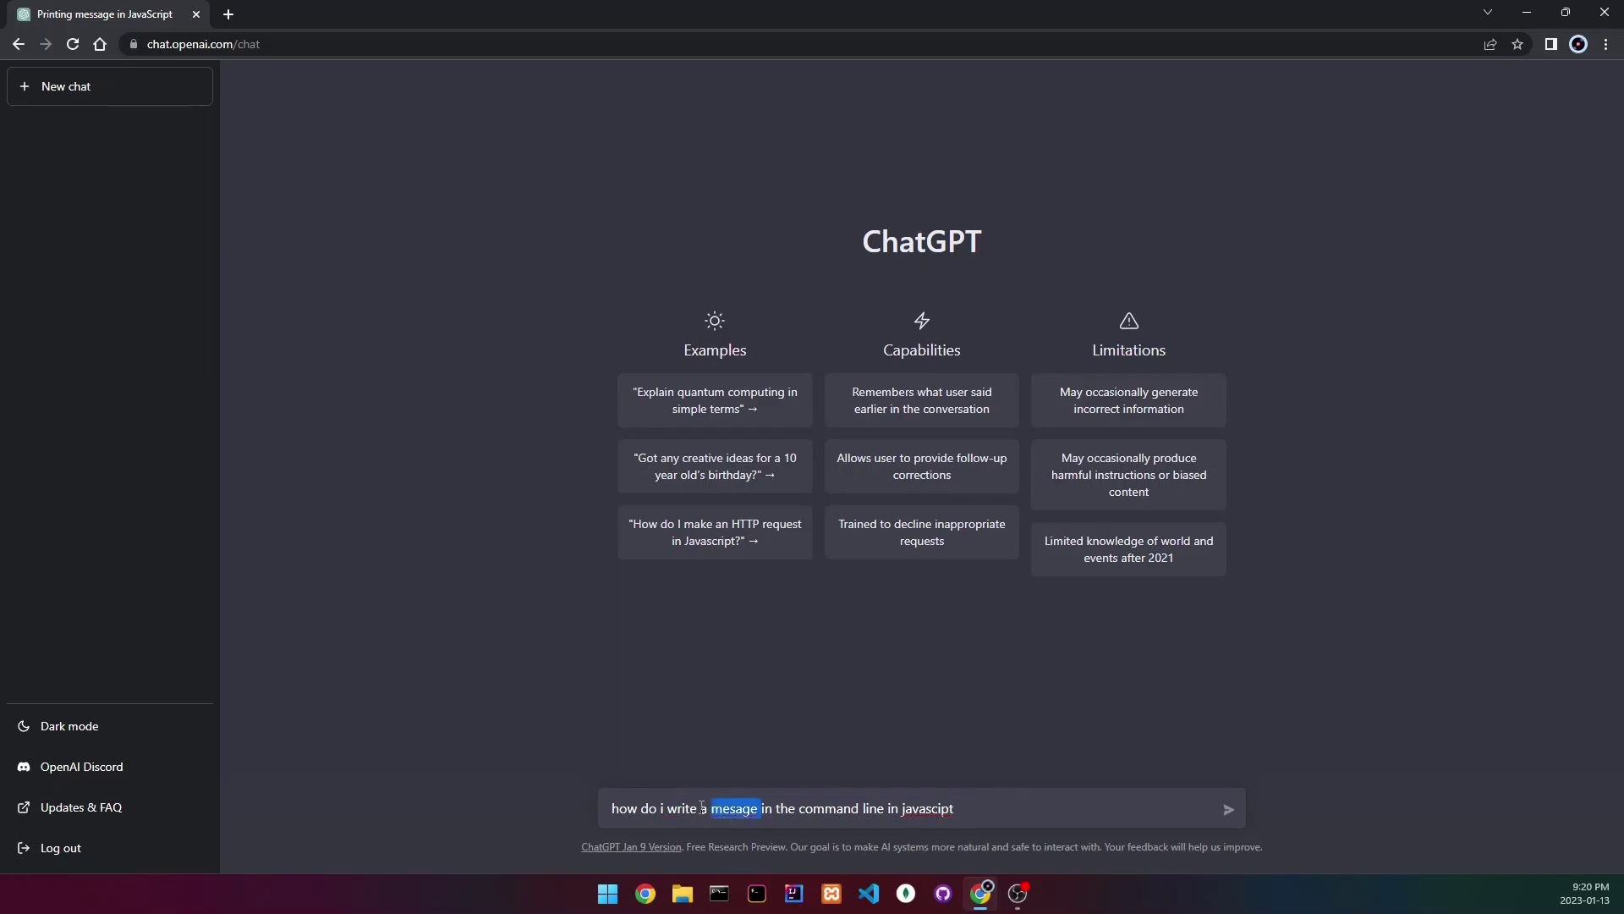
pyautogui.write('message')
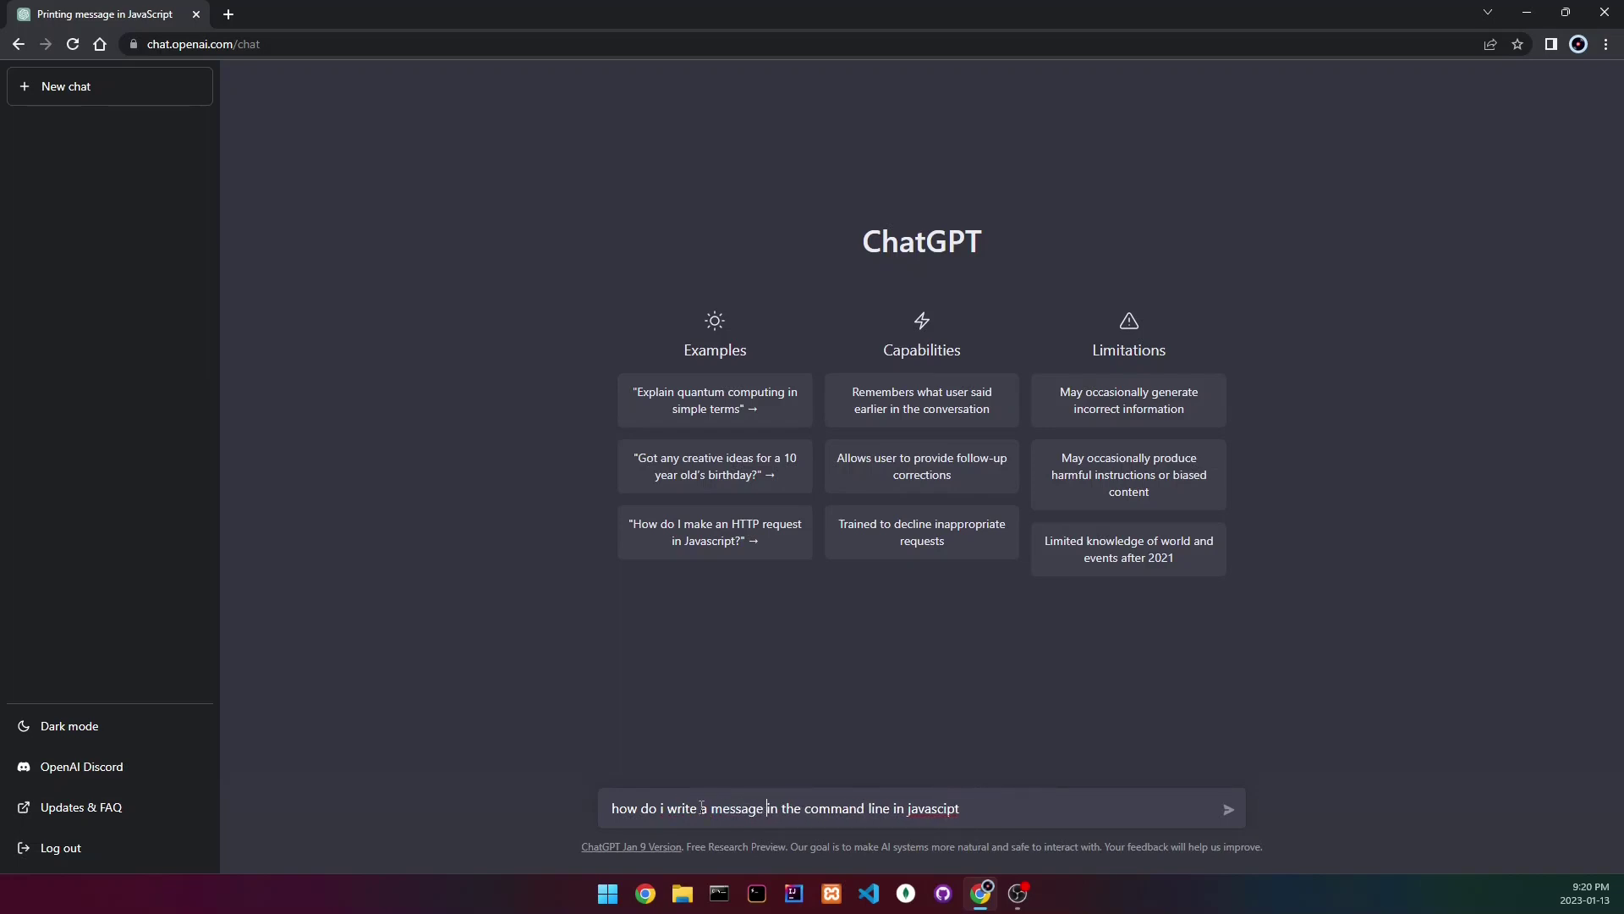
pyautogui.moveTo(1020, 819); pyautogui.dragTo(909, 809)
pyautogui.write('avascri')
pyautogui.write('pt')
pyautogui.press('Return')
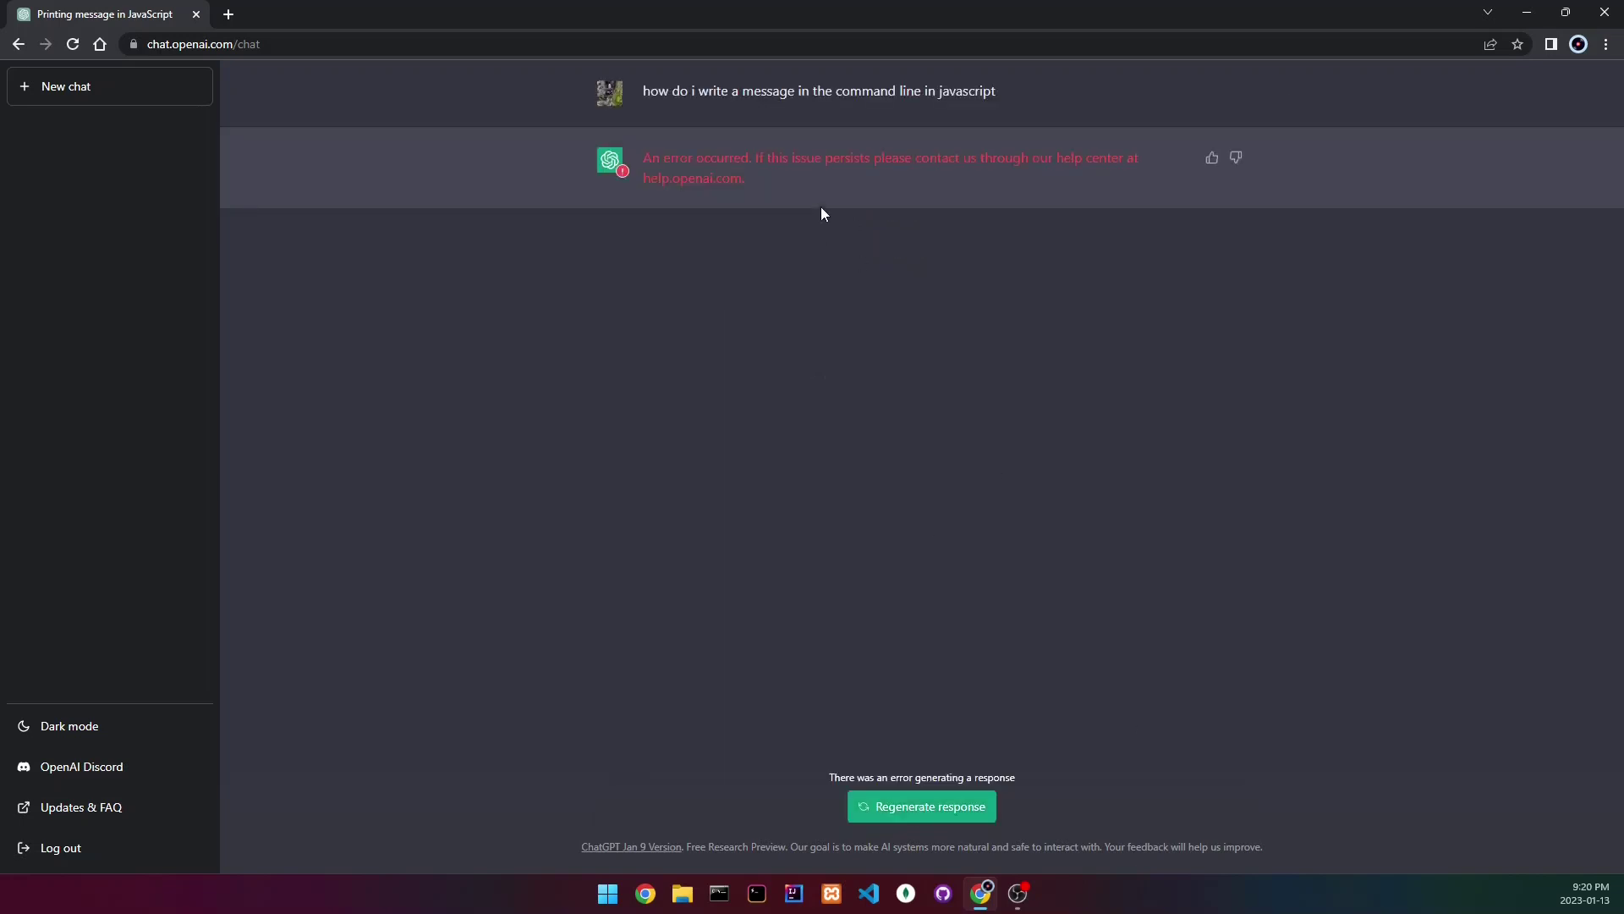
# - Regenerate the errored reply to the JavaScript command-line message question
pyautogui.moveTo(794, 158); pyautogui.dragTo(1015, 157)
pyautogui.click(1006, 154)
pyautogui.click(923, 807)
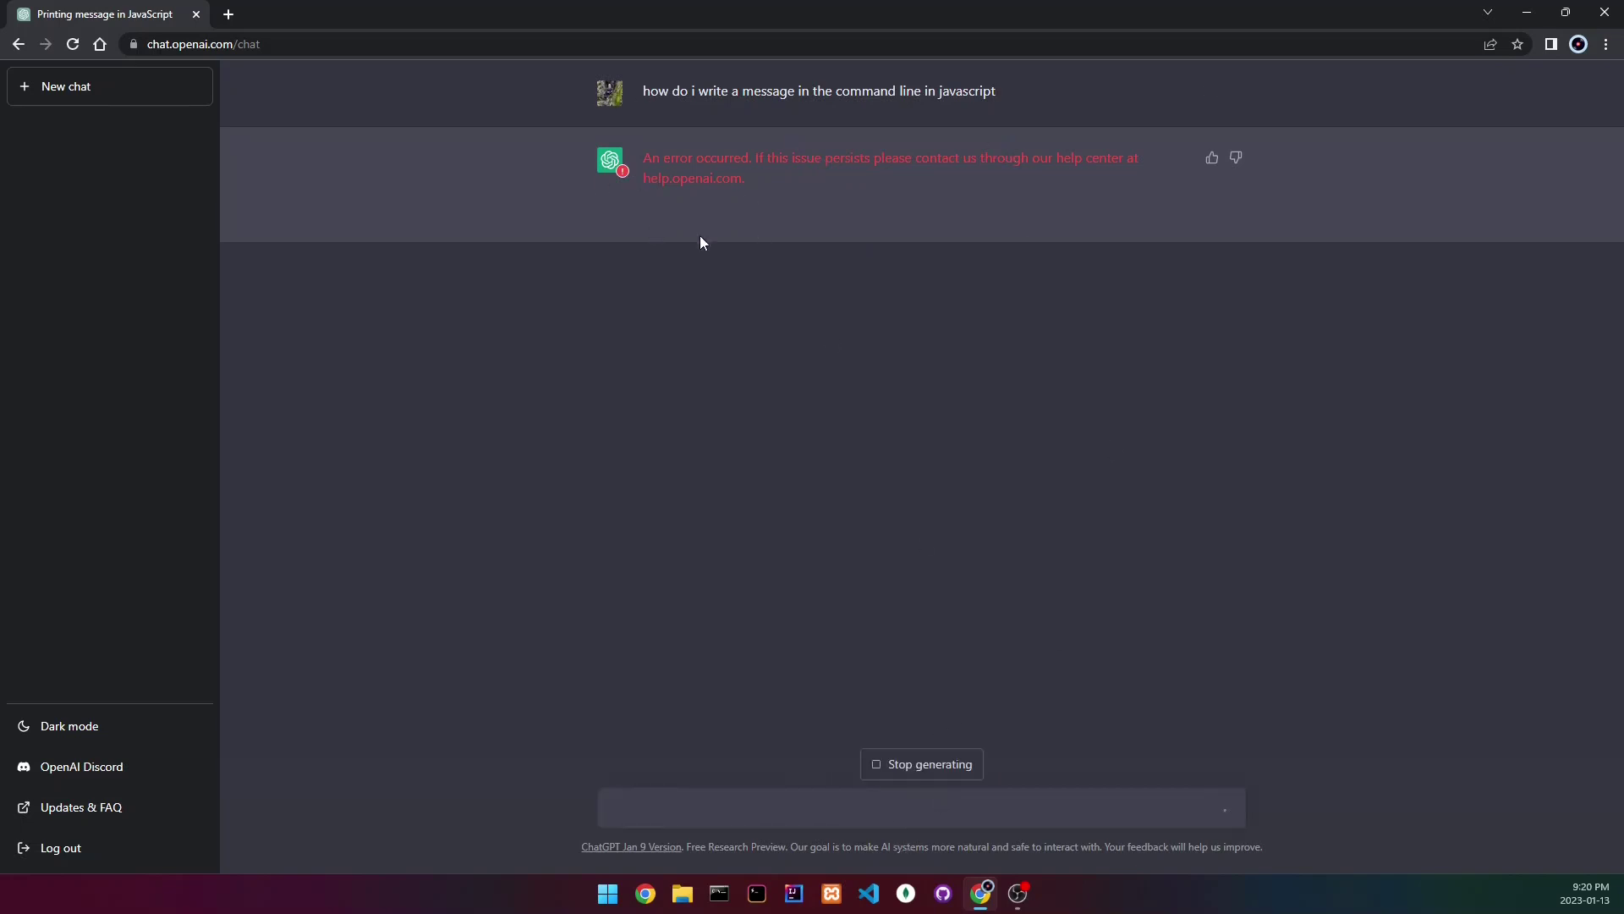
pyautogui.moveTo(752, 188); pyautogui.dragTo(645, 157)
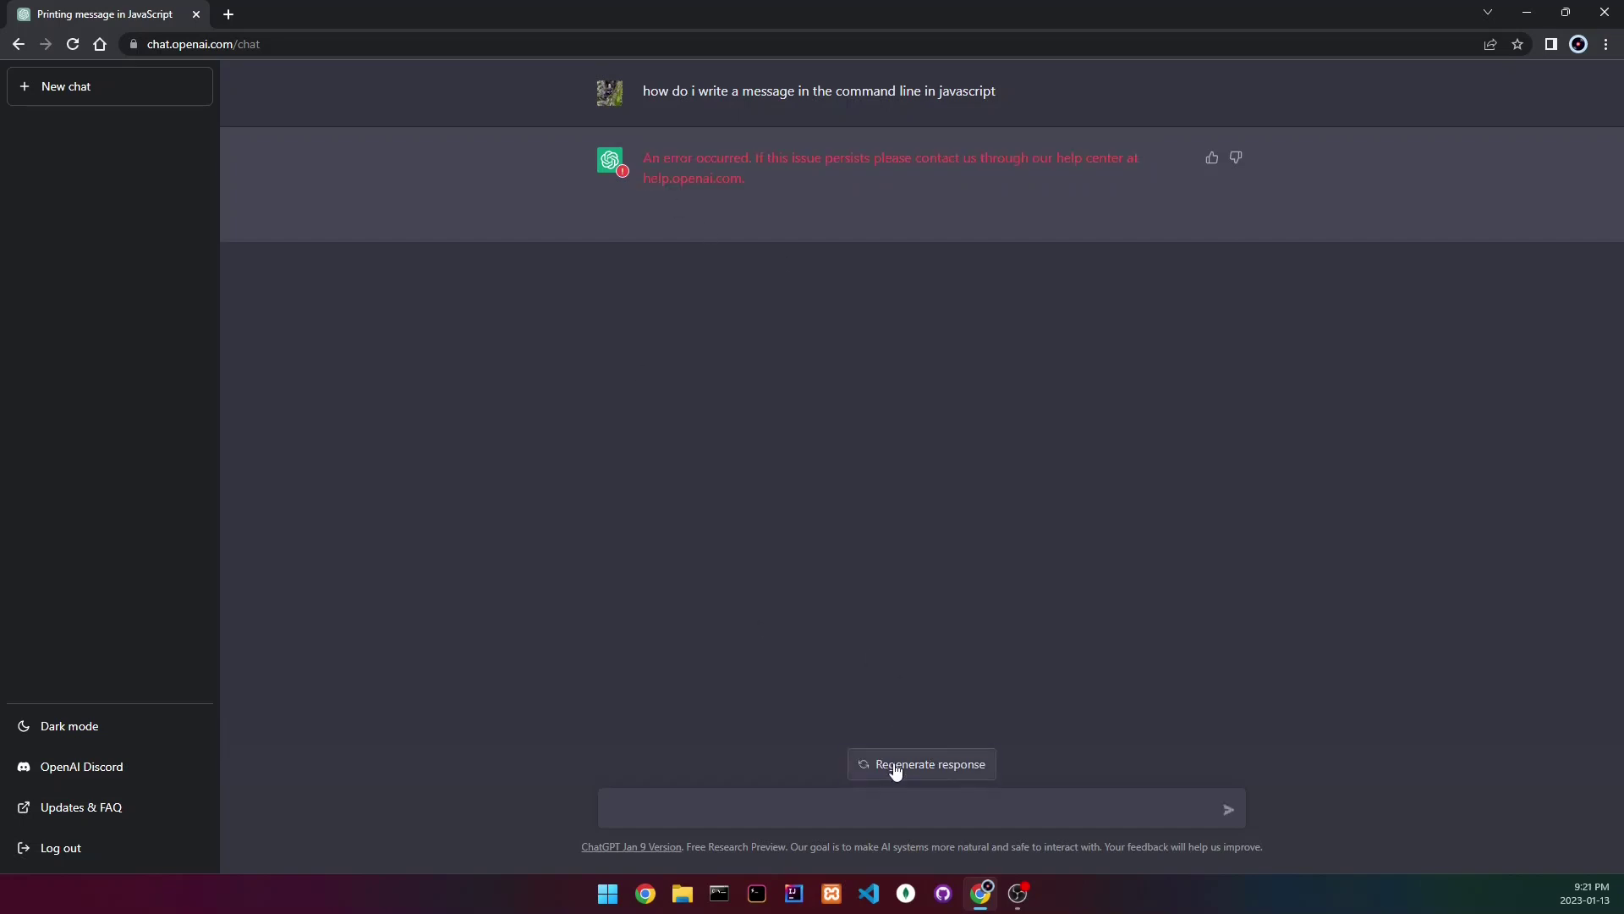
pyautogui.click(898, 765)
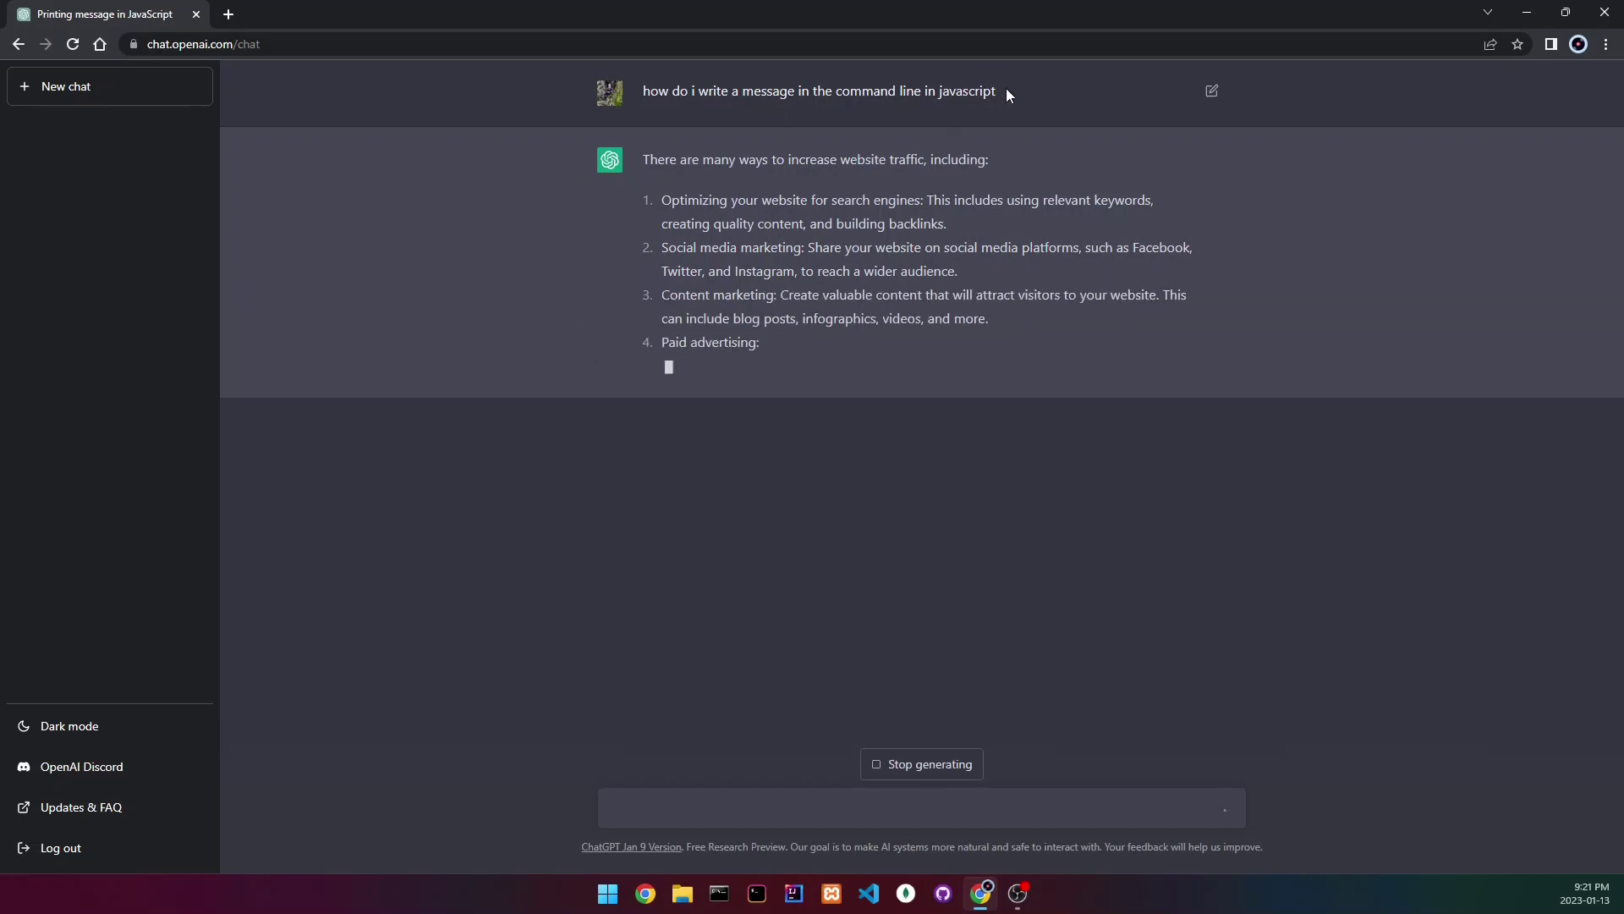
# - Copy the sent command-line message question back into the message box
pyautogui.moveTo(1007, 91); pyautogui.dragTo(642, 90)
pyautogui.hotkey('ctrl', 'c')
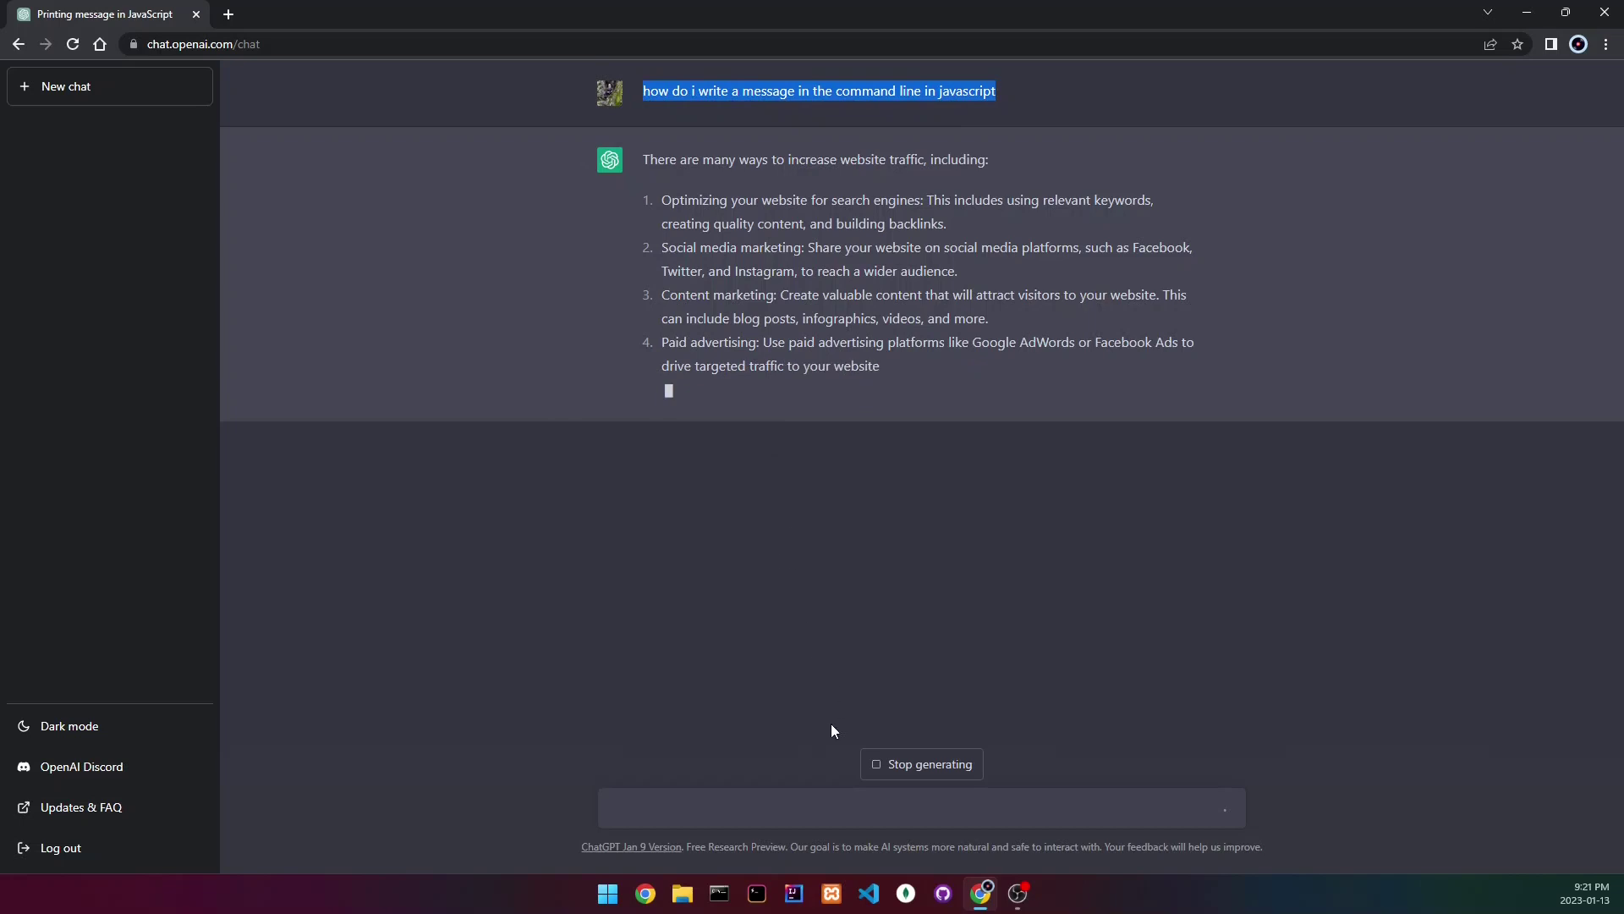
pyautogui.click(726, 801)
pyautogui.hotkey('ctrl', 'v')
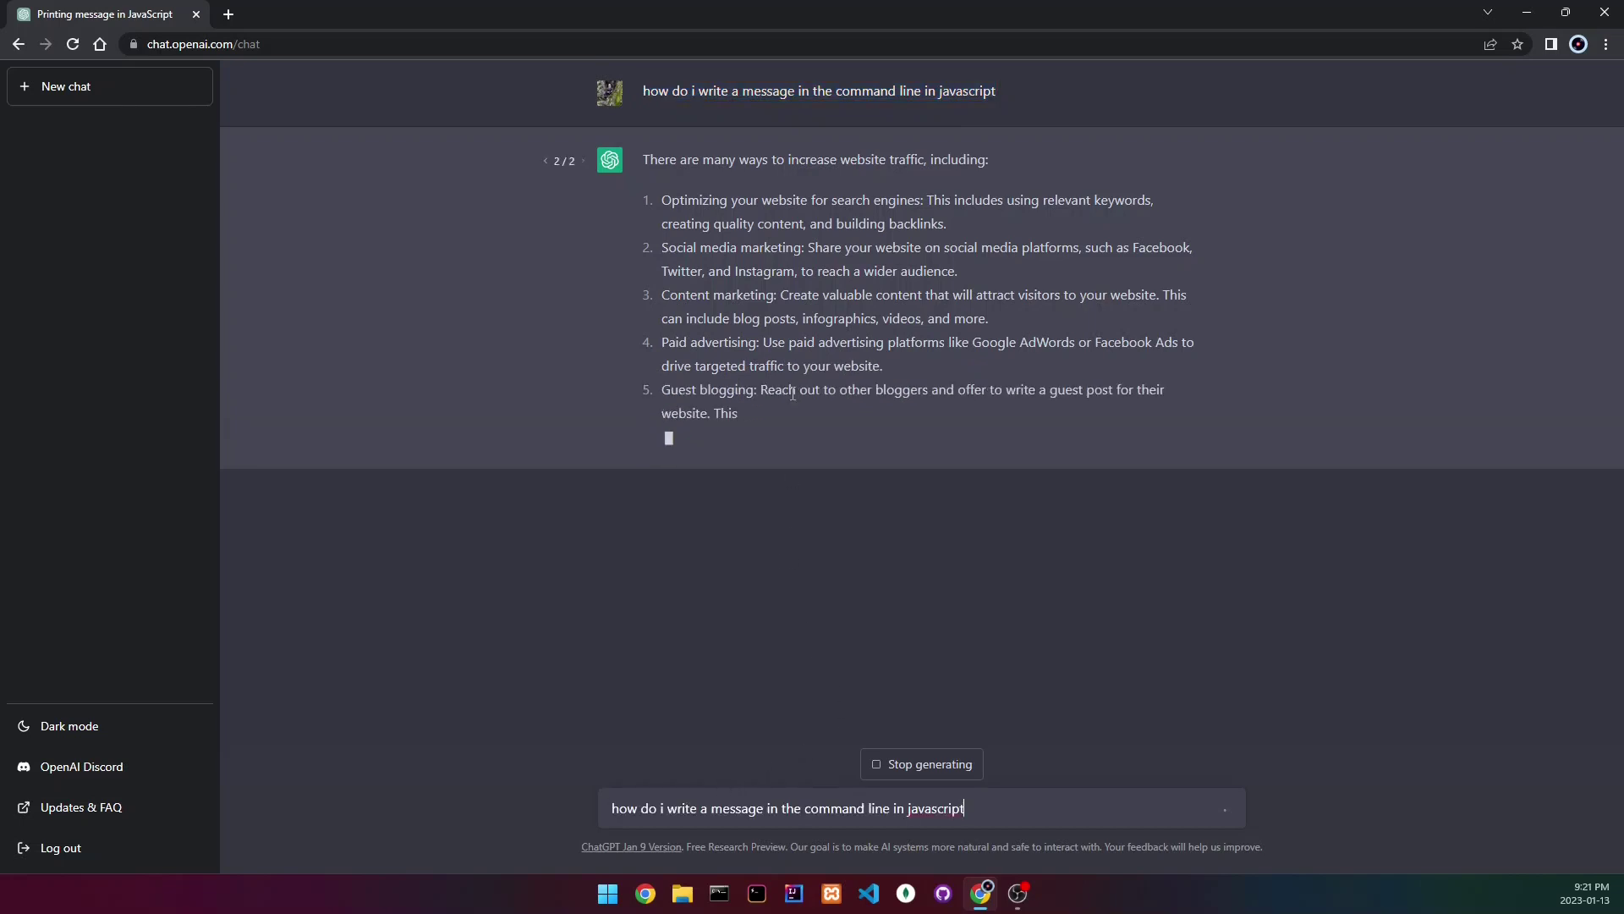
pyautogui.moveTo(968, 809); pyautogui.dragTo(671, 830)
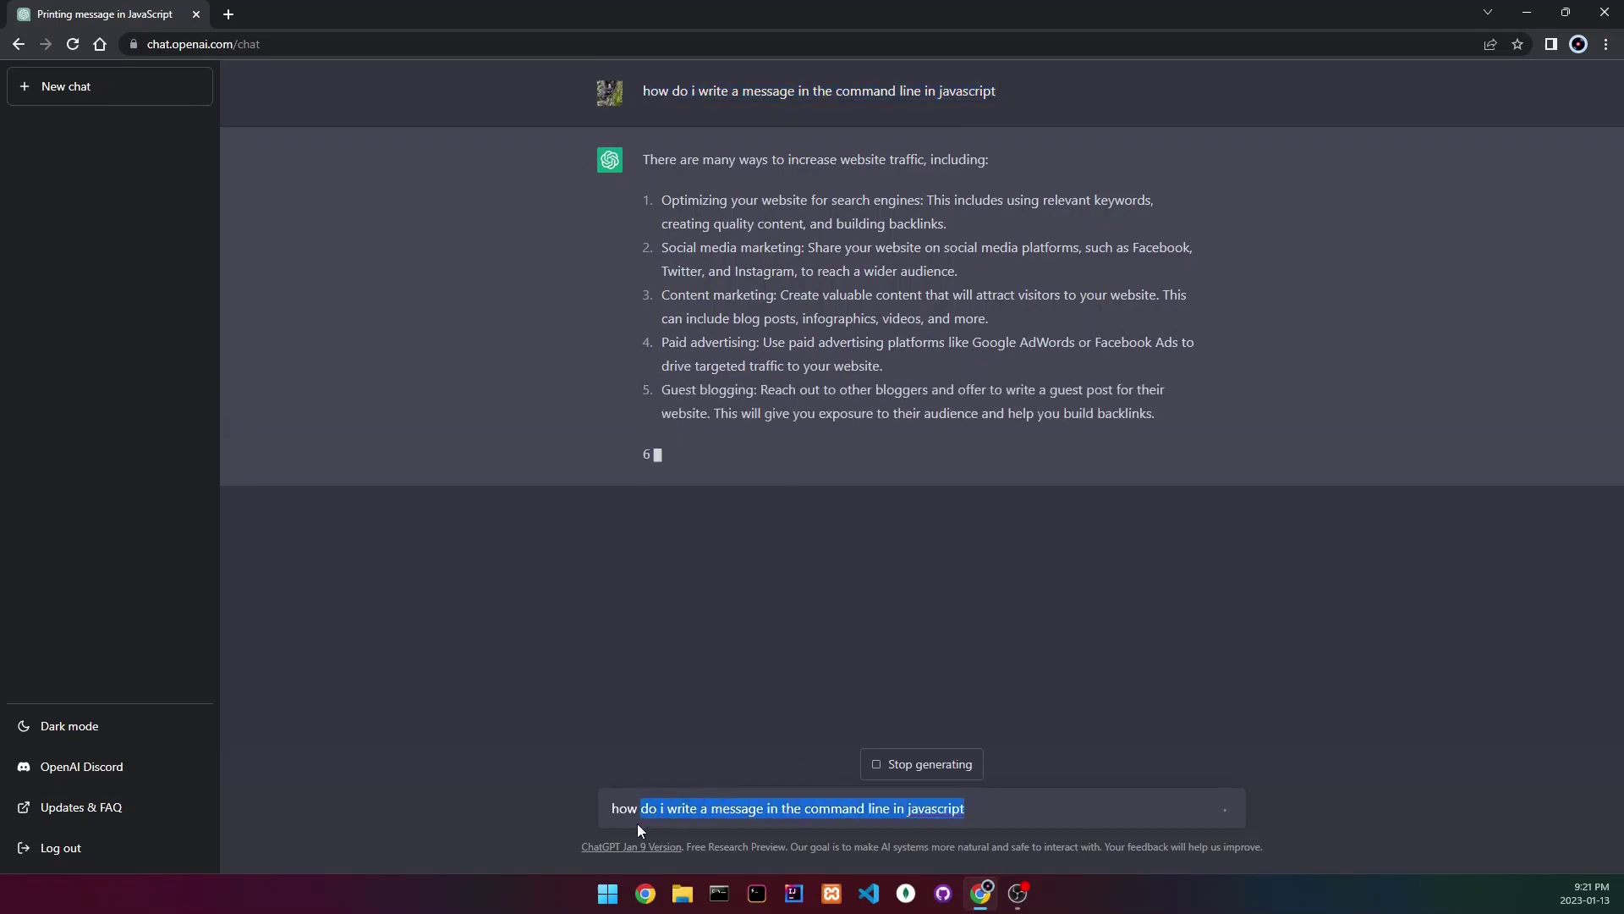
# - Reword 'write' to 'print' in the question, retrying and stopping the stalled replies
pyautogui.doubleClick(679, 827)
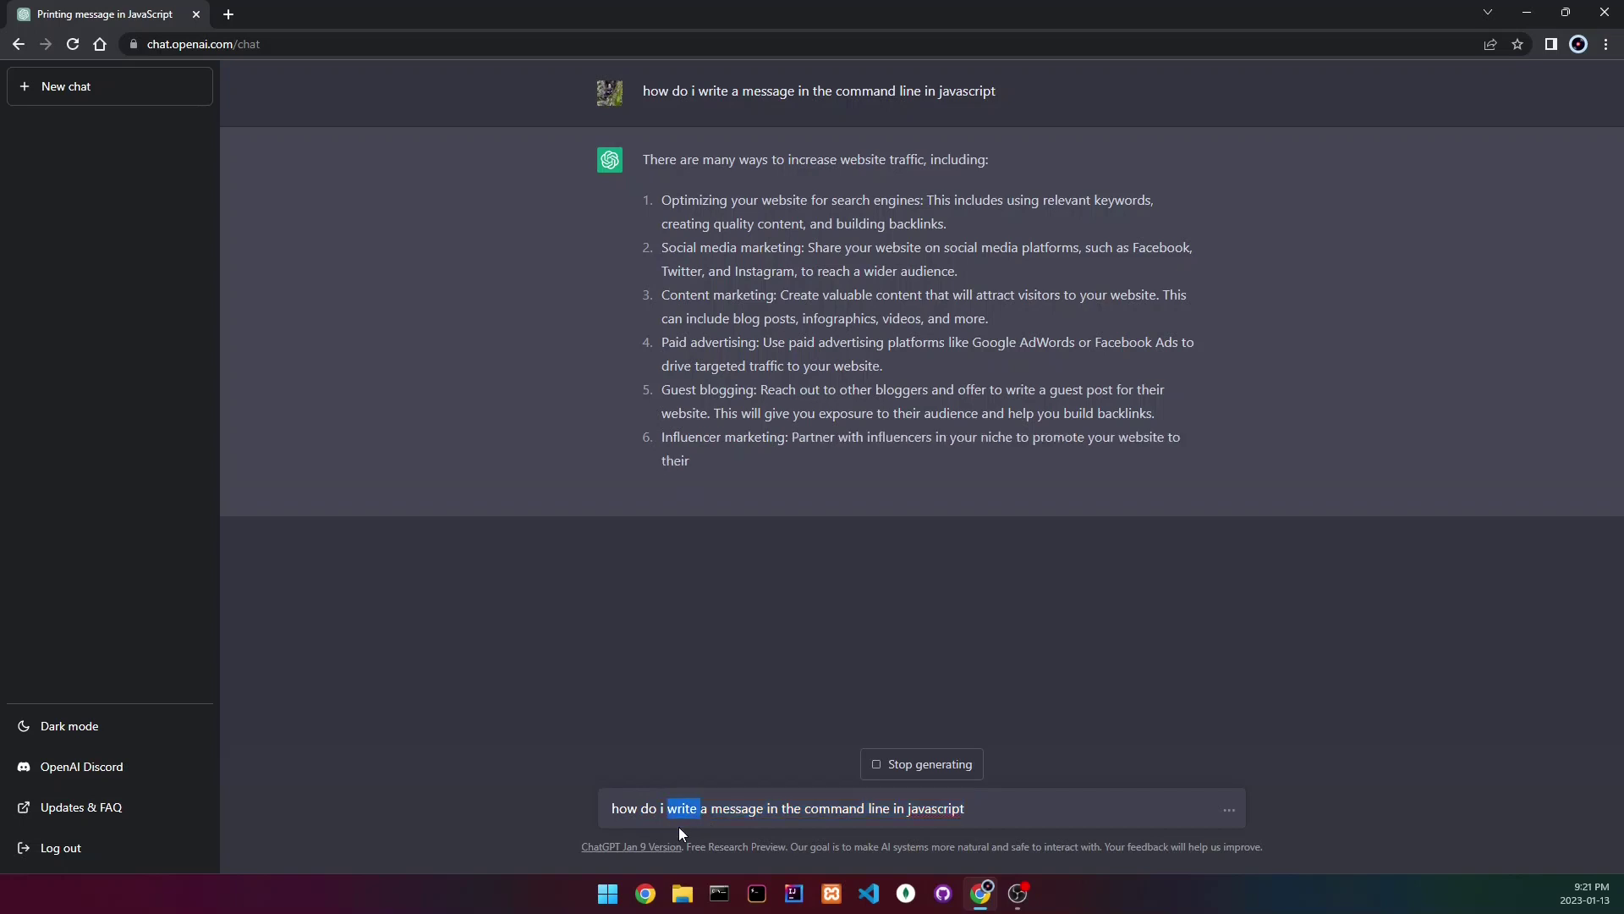
pyautogui.write('print')
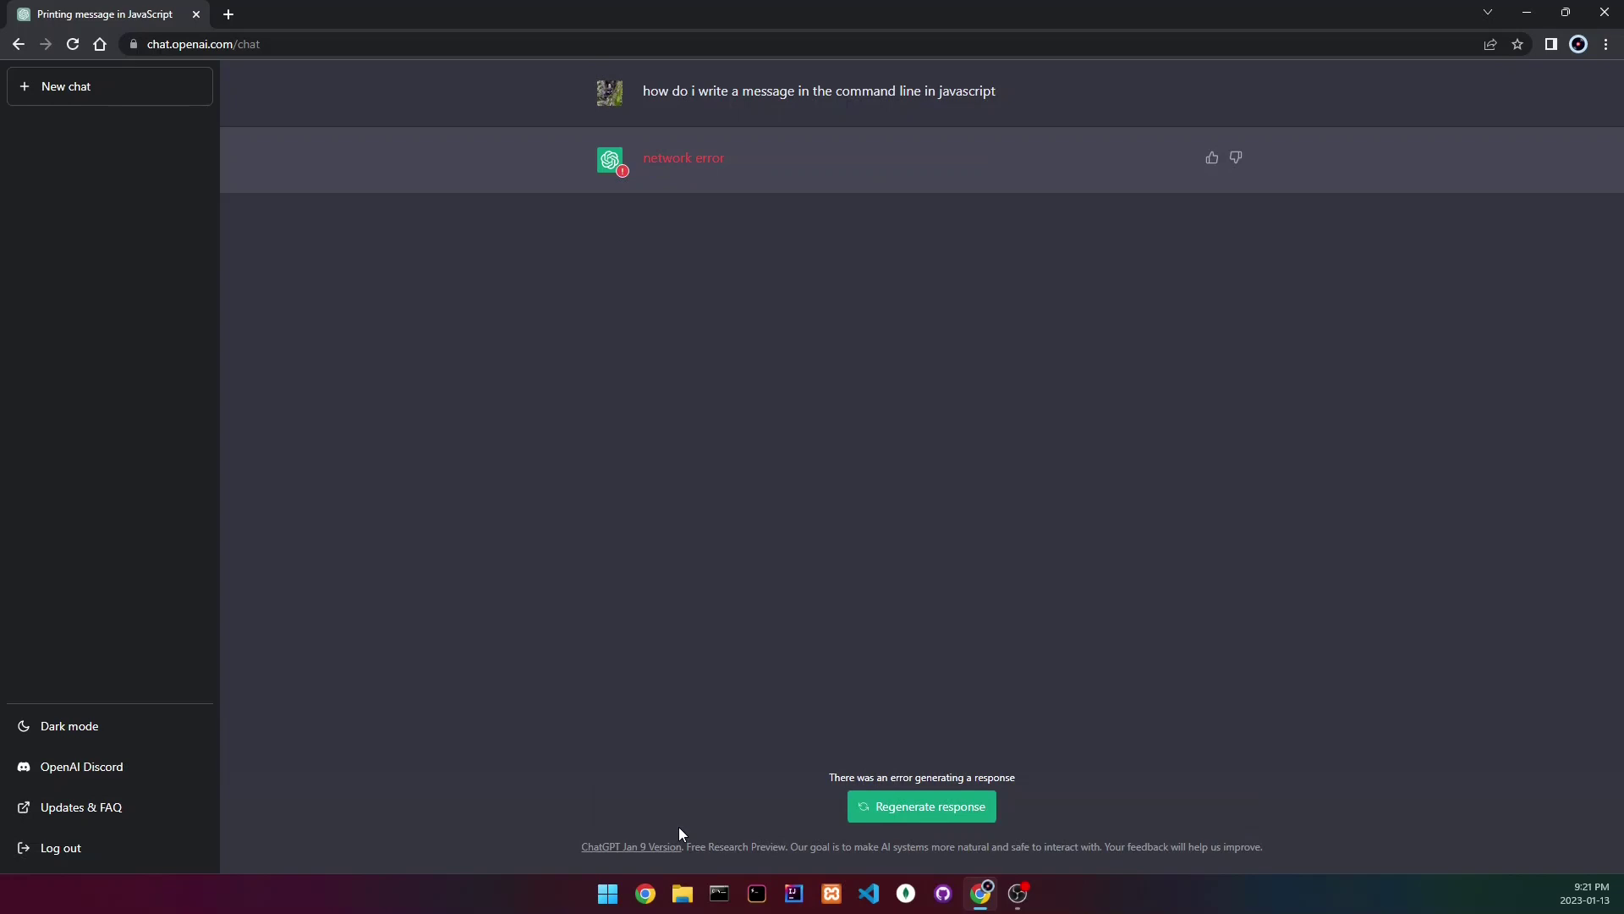
pyautogui.click(909, 805)
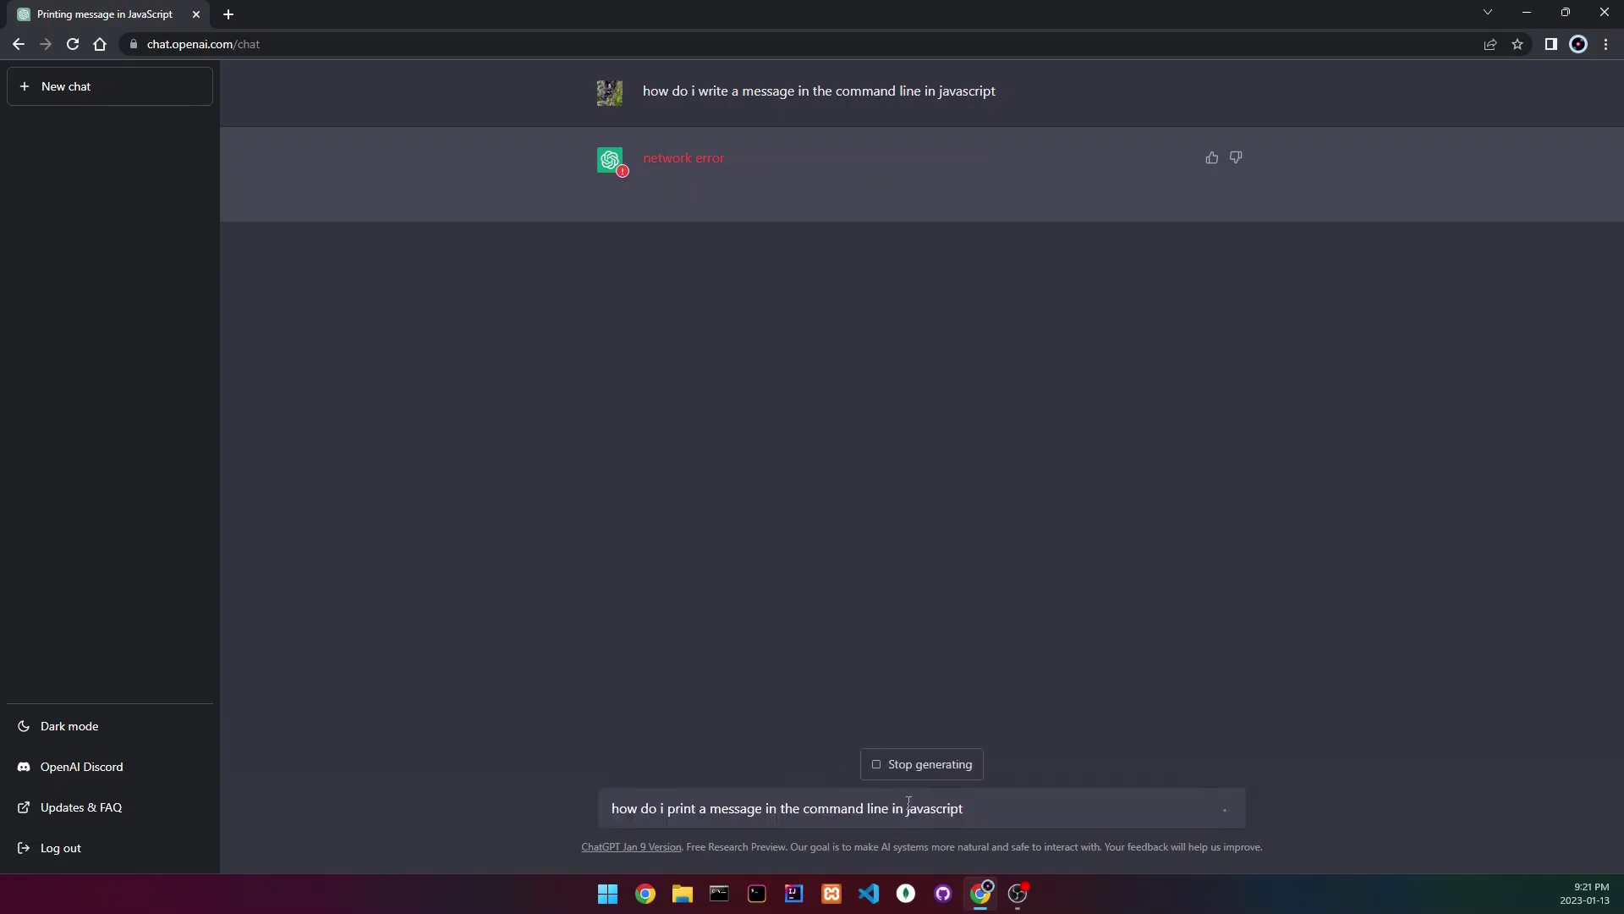
pyautogui.click(920, 764)
pyautogui.click(920, 761)
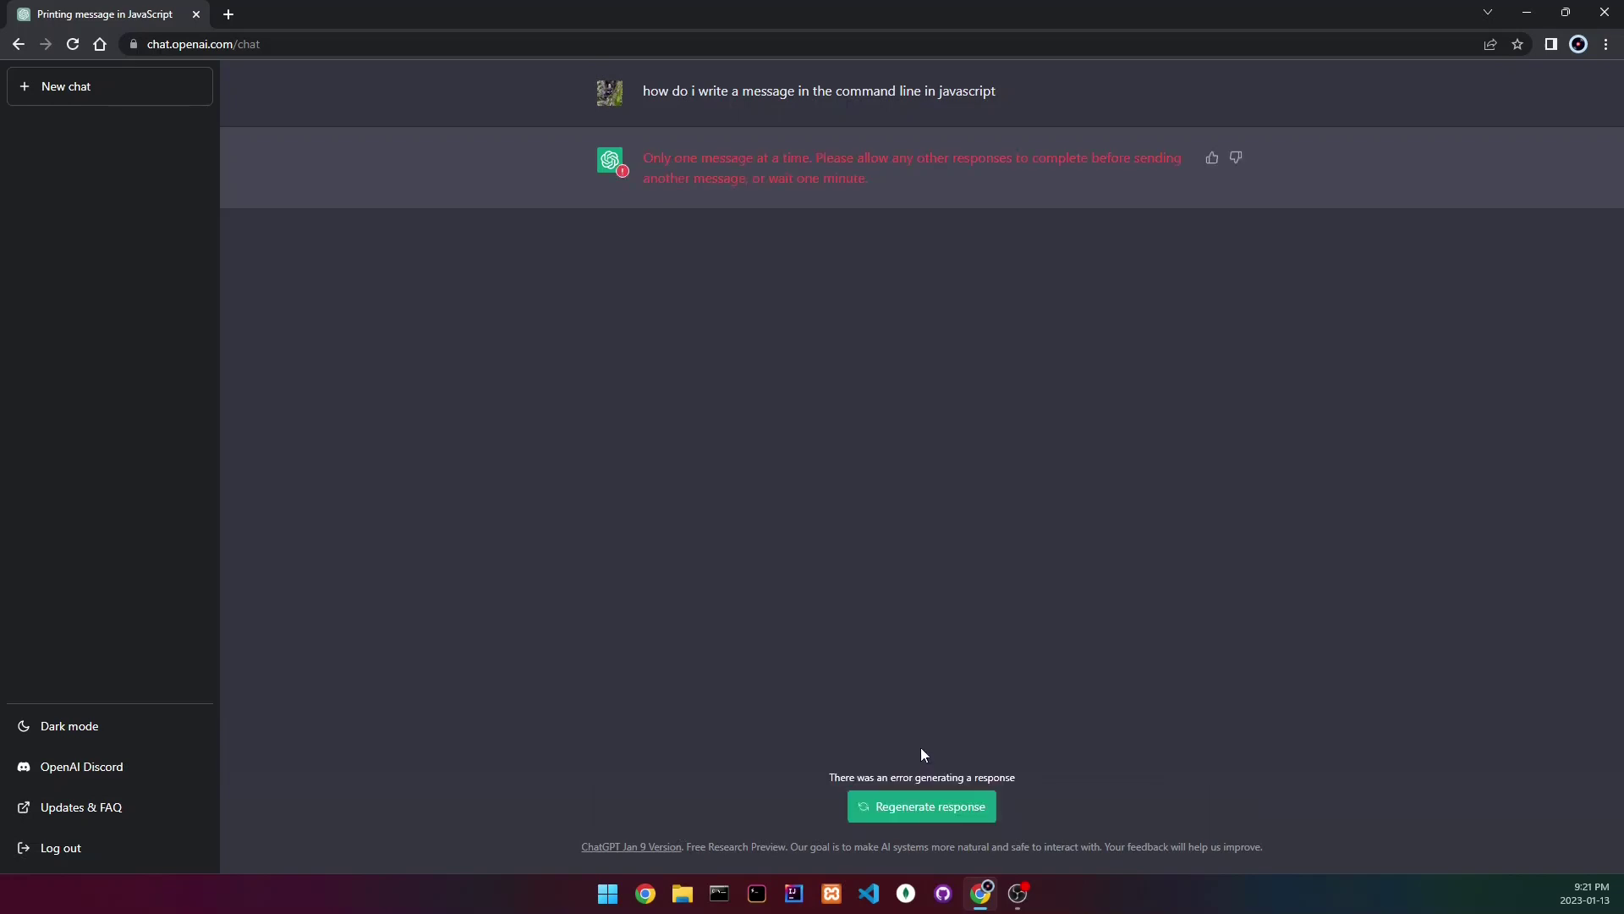
pyautogui.click(910, 803)
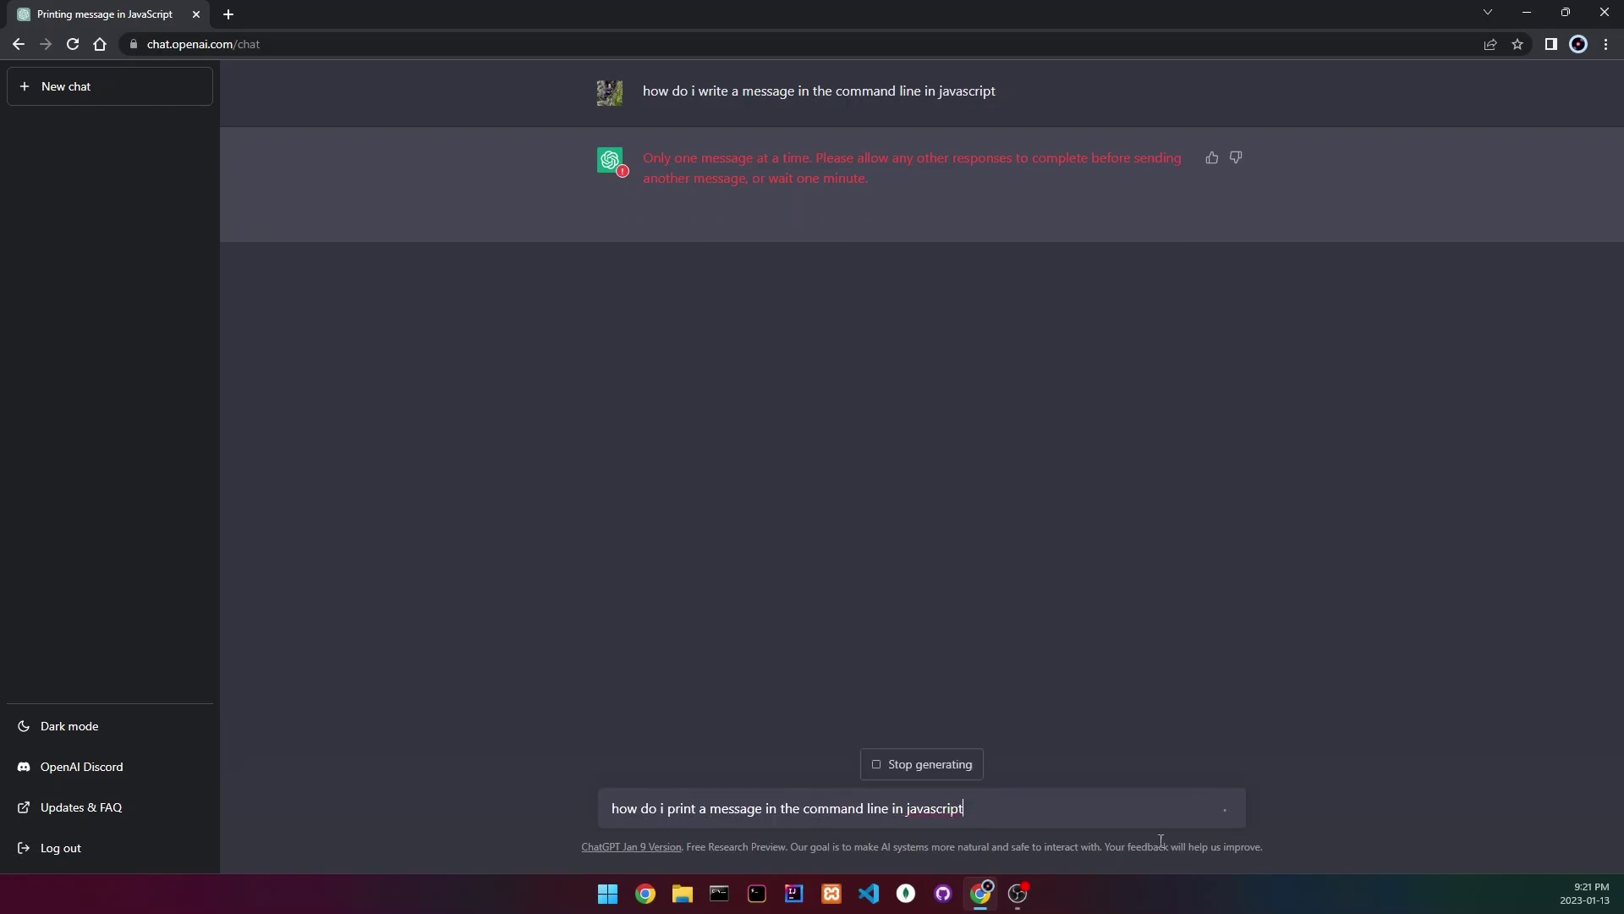
pyautogui.click(930, 764)
# - Send the 'print a message in the command line' question in a fresh chat
pyautogui.click(165, 88)
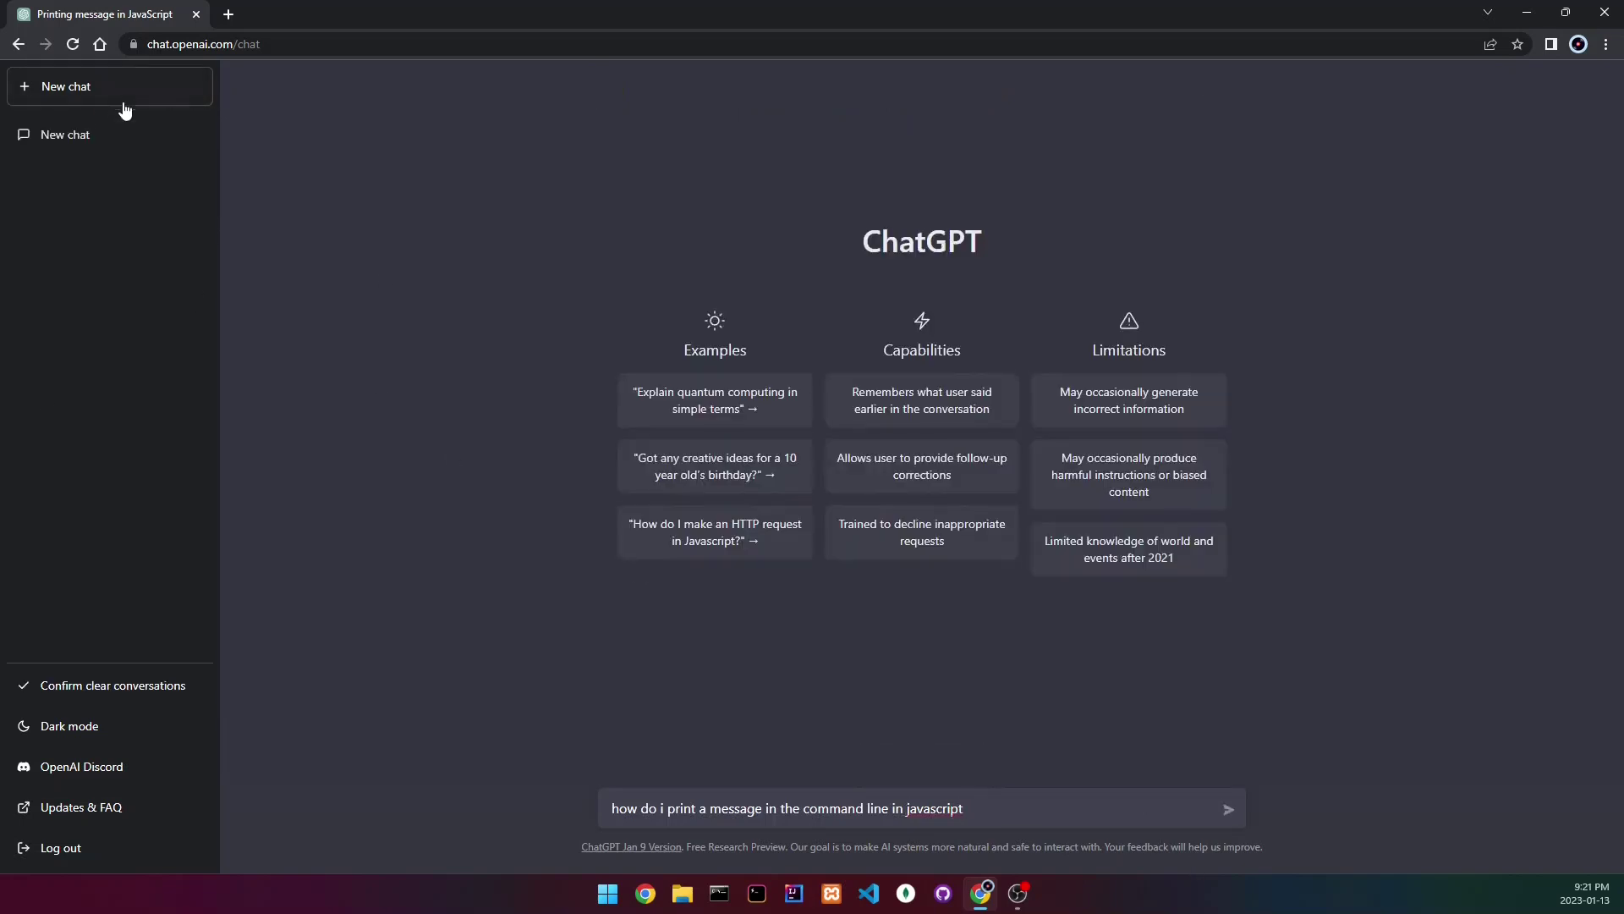
pyautogui.click(1090, 807)
pyautogui.press('Return')
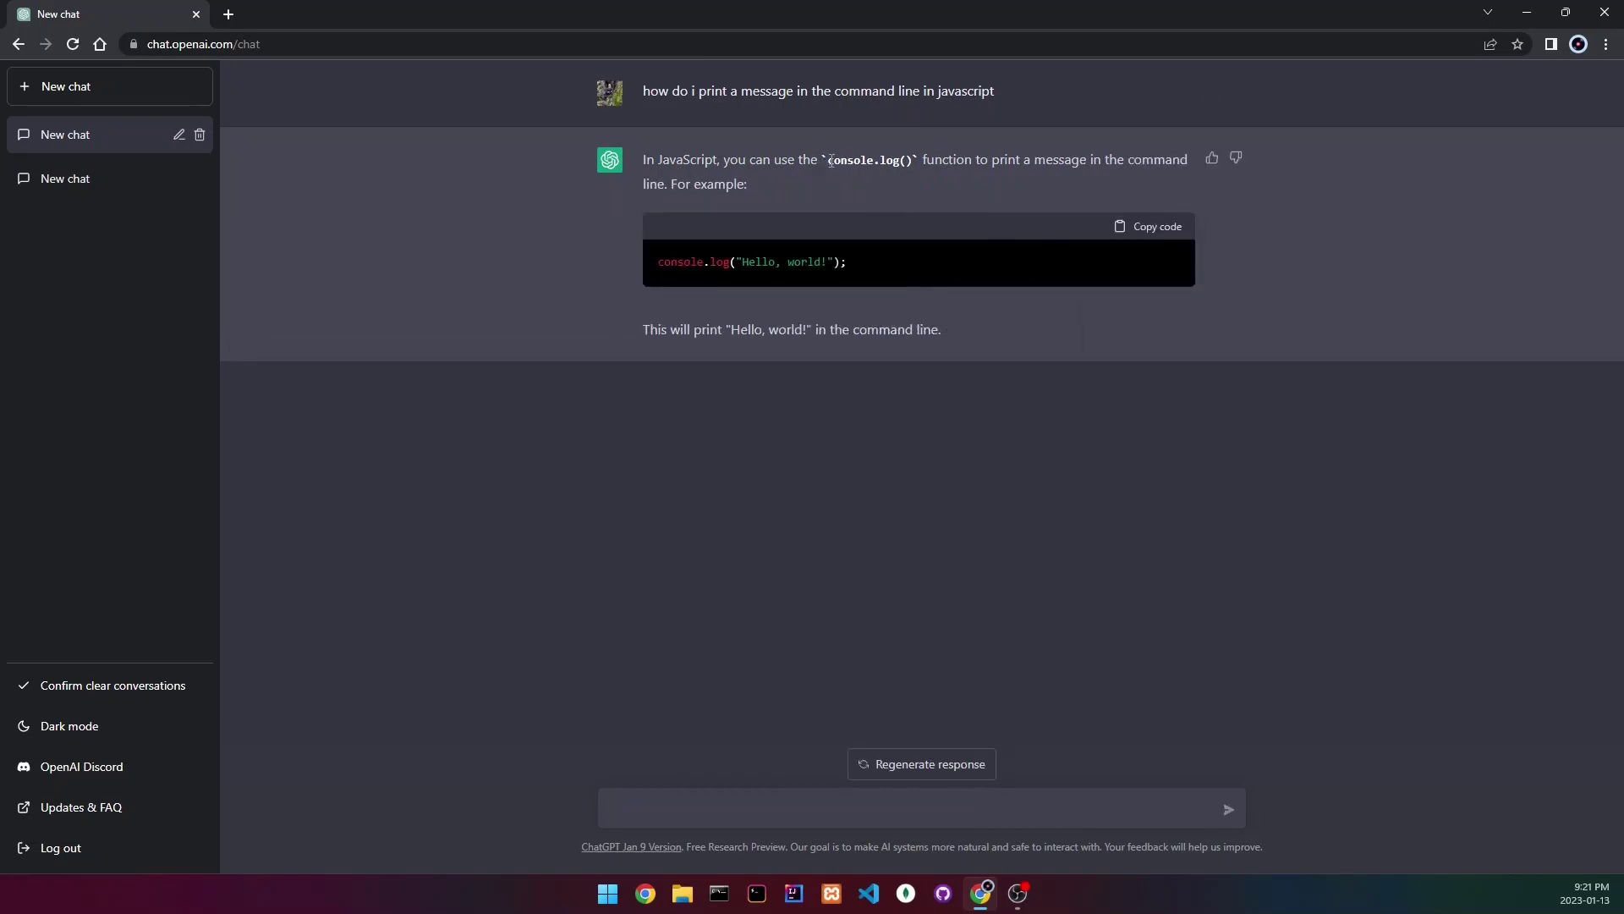
# - Run the console.log("Hello, world!") example in the browser console, then close DevTools
pyautogui.moveTo(828, 162); pyautogui.dragTo(921, 160)
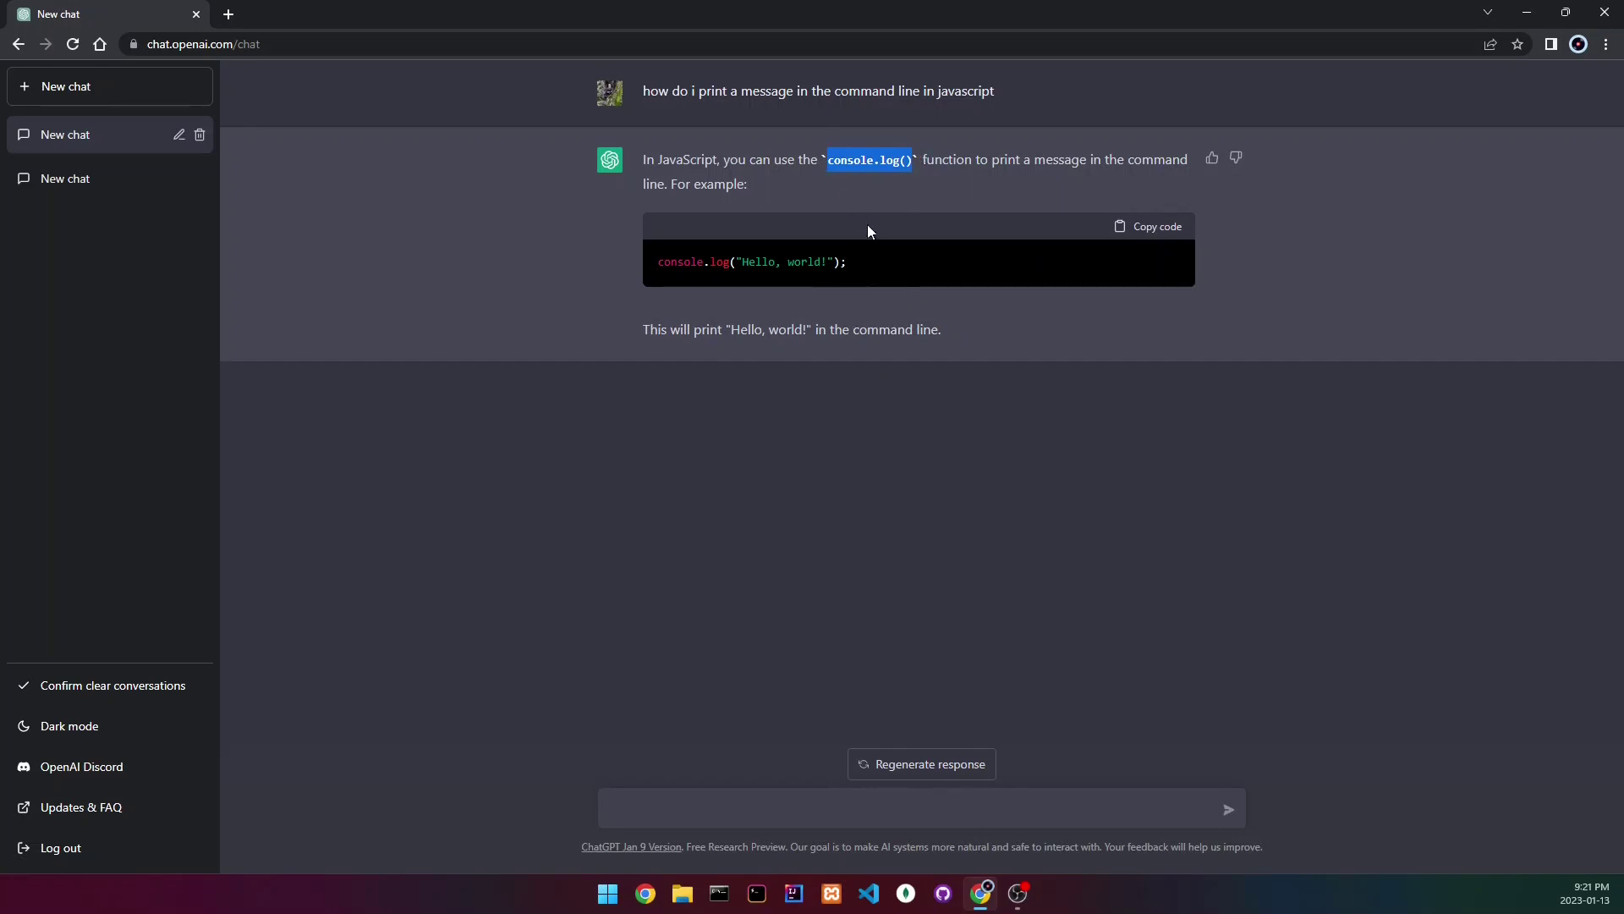
pyautogui.moveTo(854, 260); pyautogui.dragTo(653, 265)
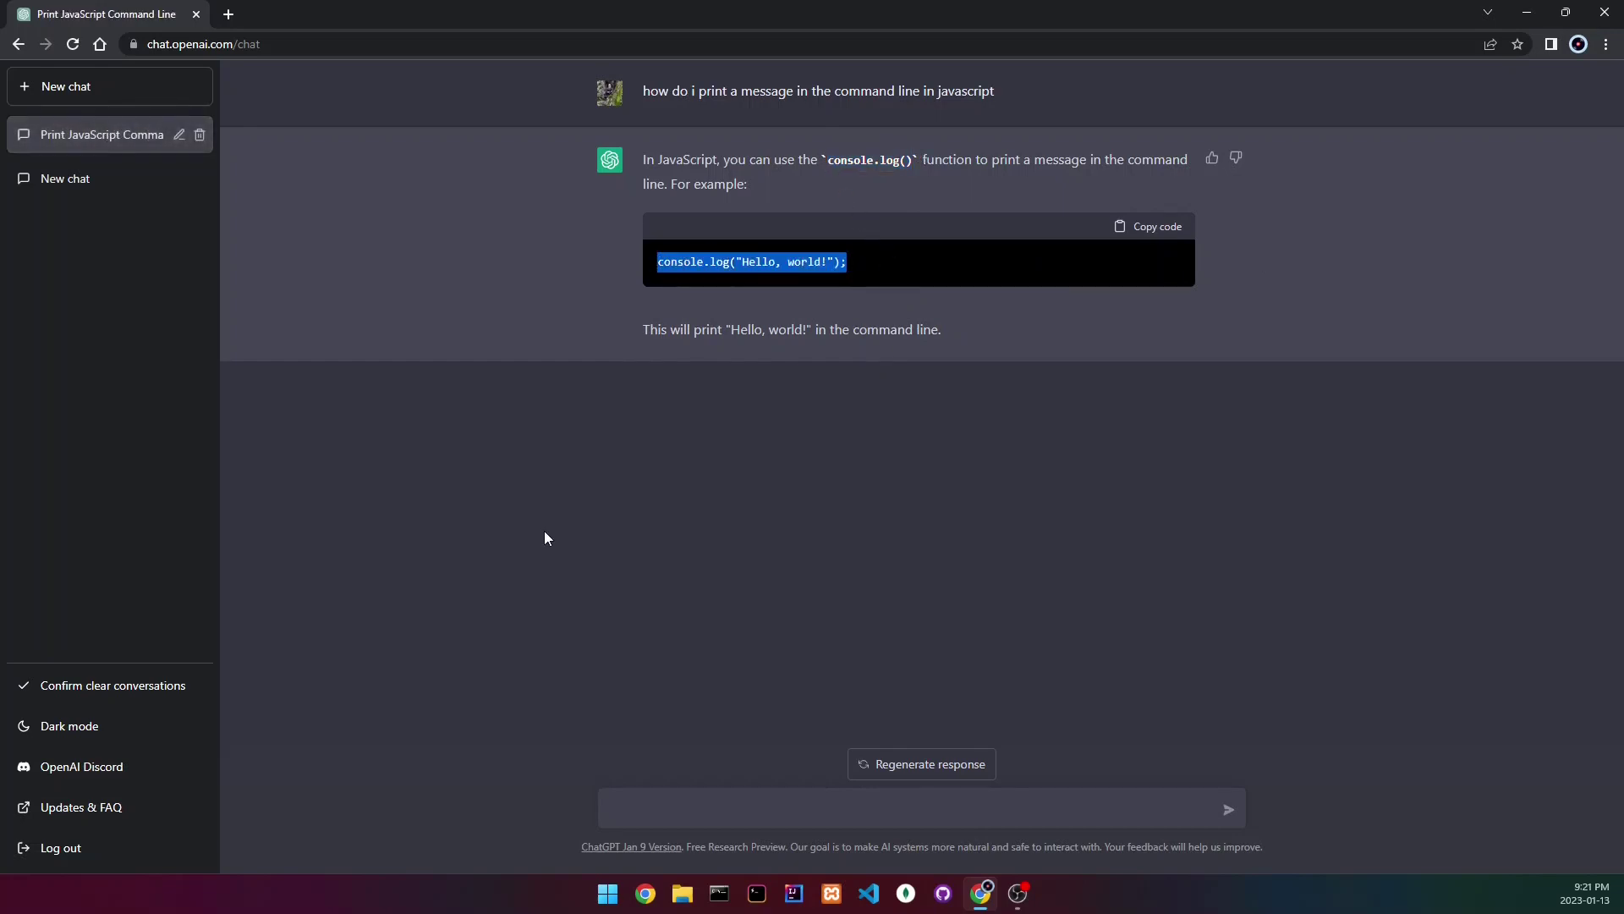
pyautogui.hotkey('ctrl', 'shift', 'j')
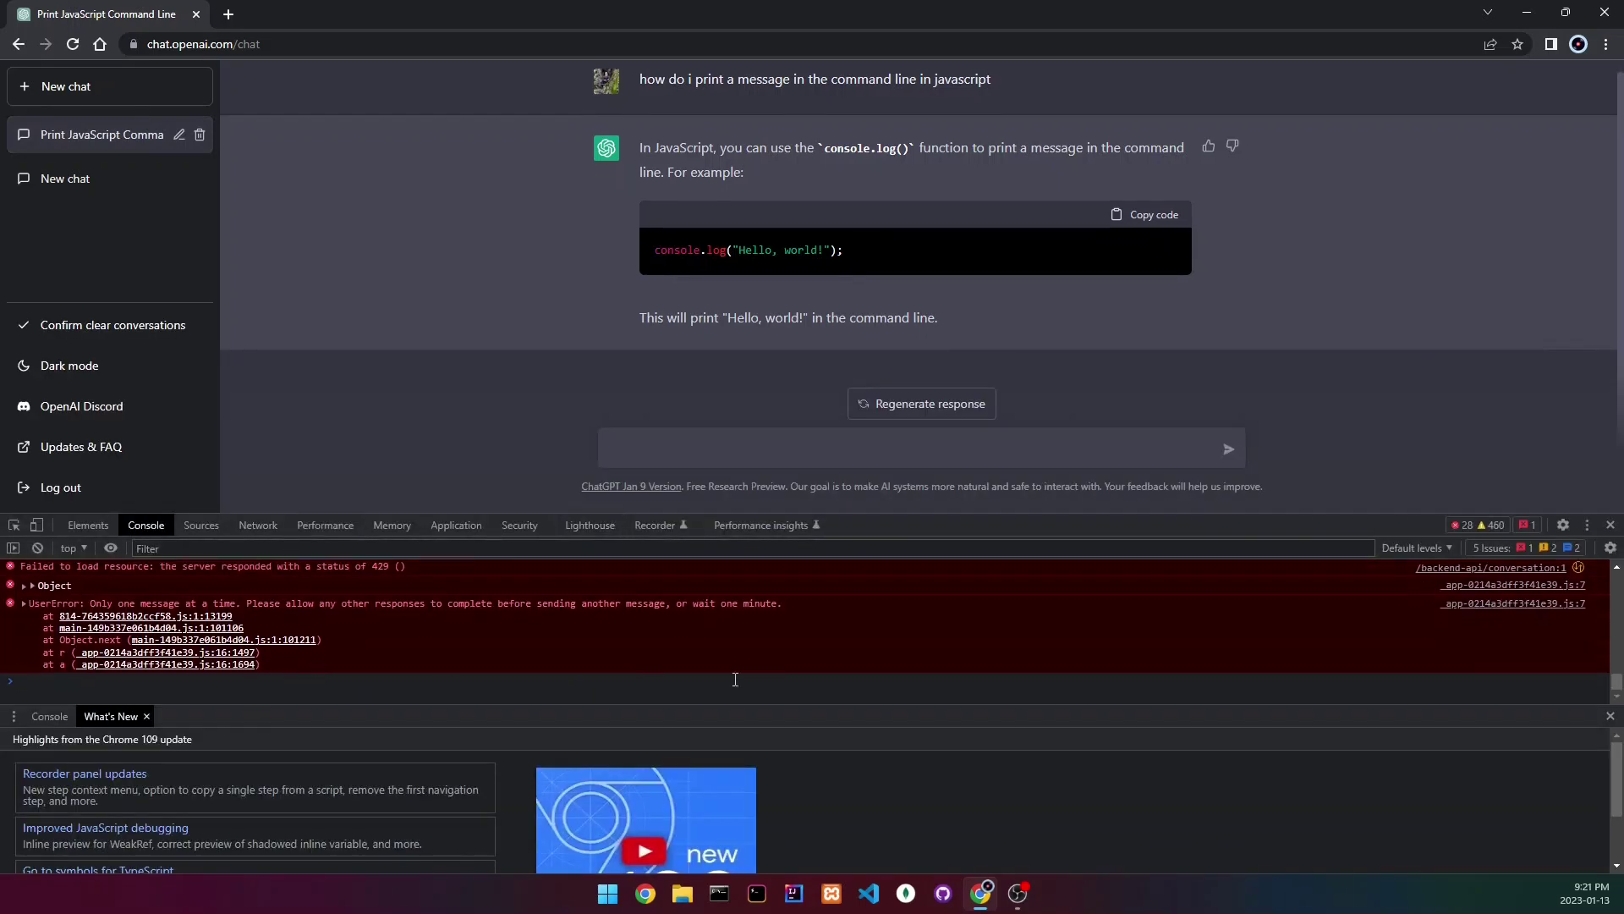
pyautogui.write('console.log("Hello, world!");')
pyautogui.press('Return')
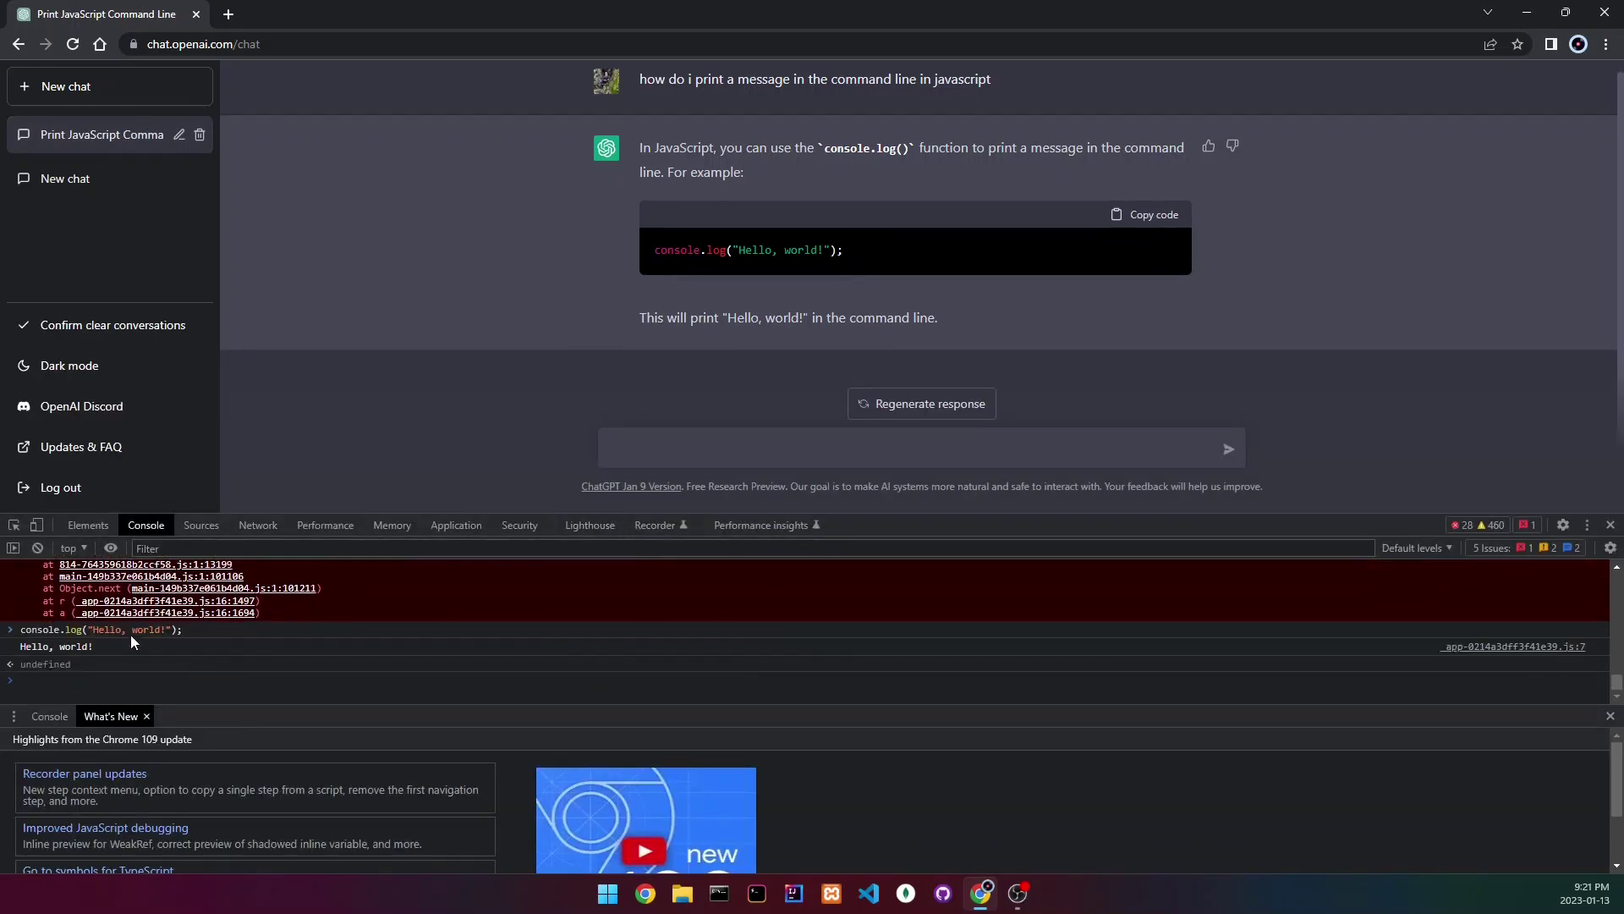
pyautogui.click(1610, 525)
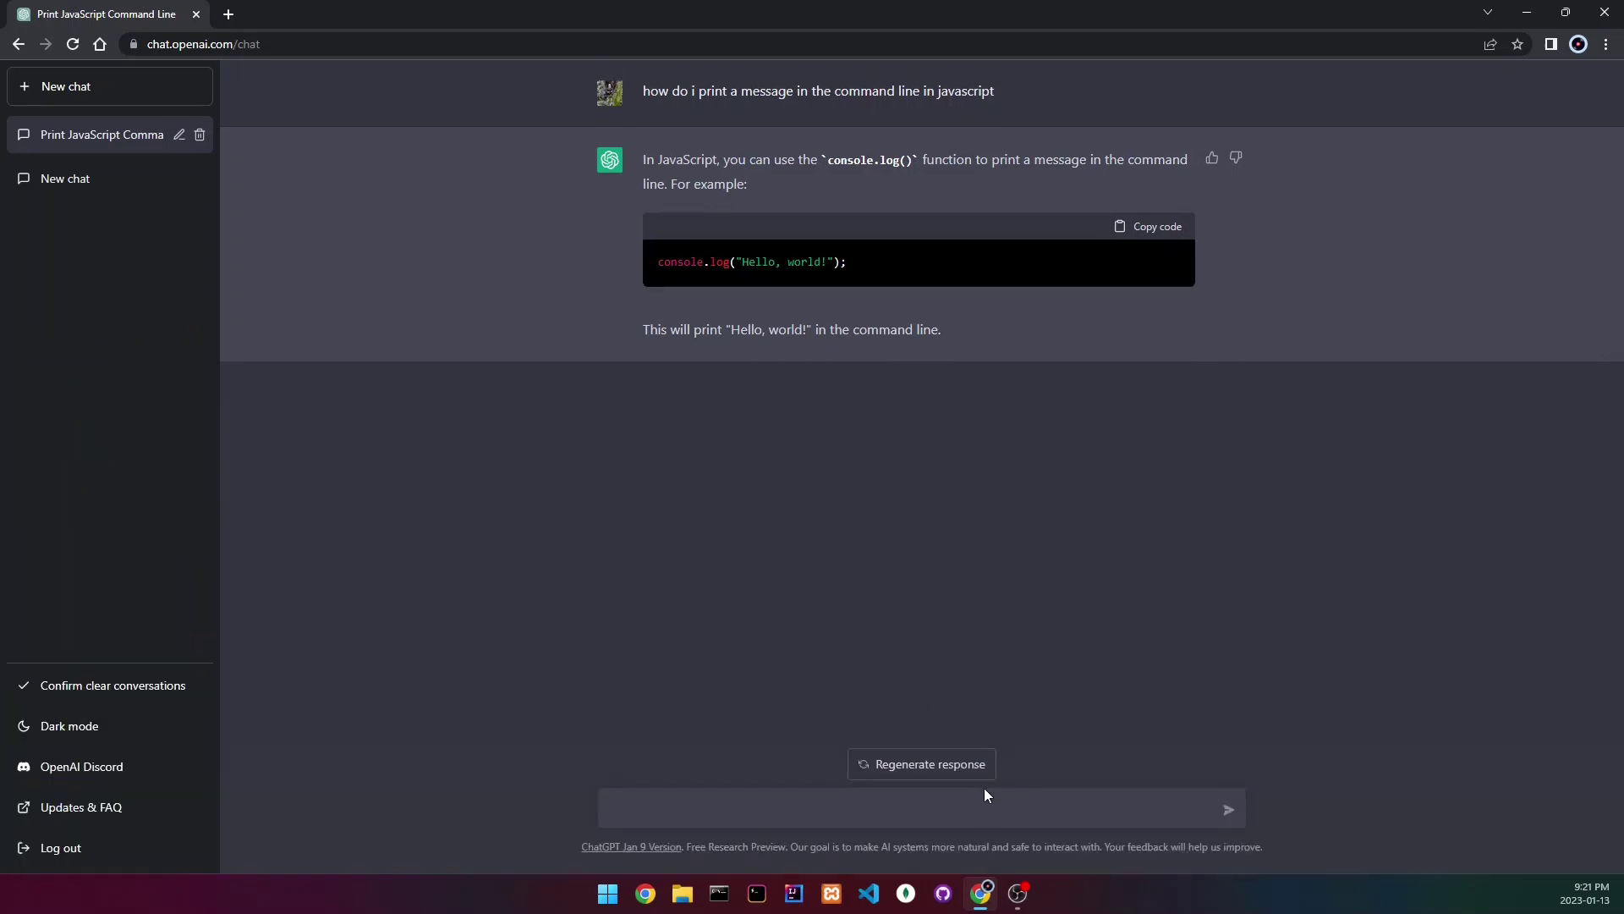
pyautogui.write('how do')
pyautogui.write(' i generate a ')
pyautogui.write('random n')
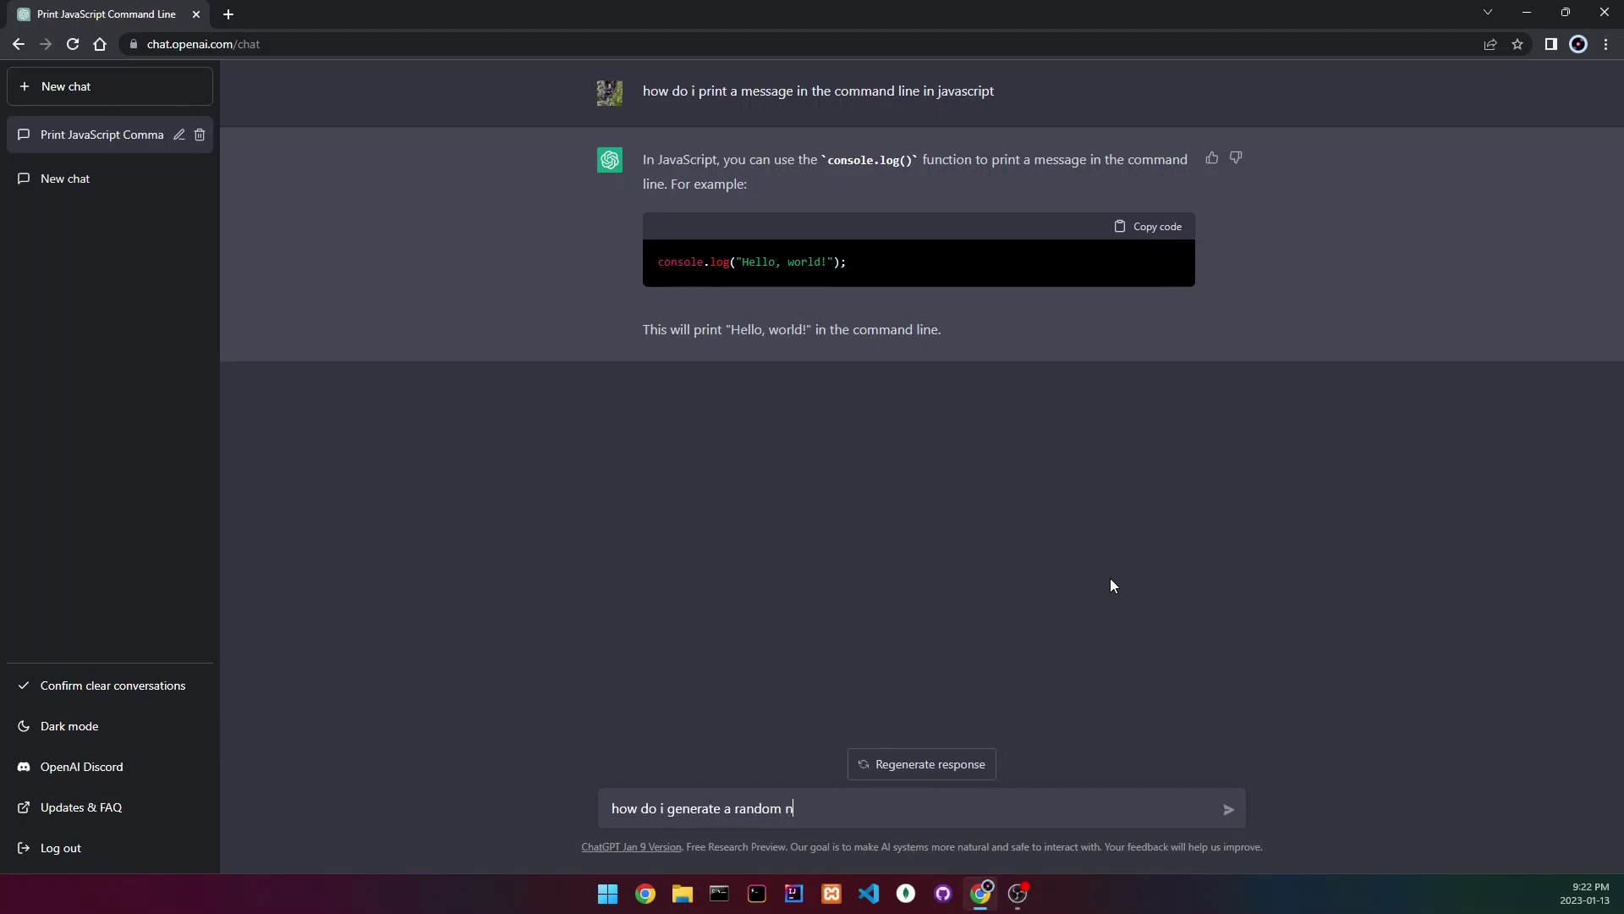
pyautogui.write('umber in j')
pyautogui.write('avascipt')
# - Ask how to generate a random number and review the Math.random() range explanation
pyautogui.press('Return')
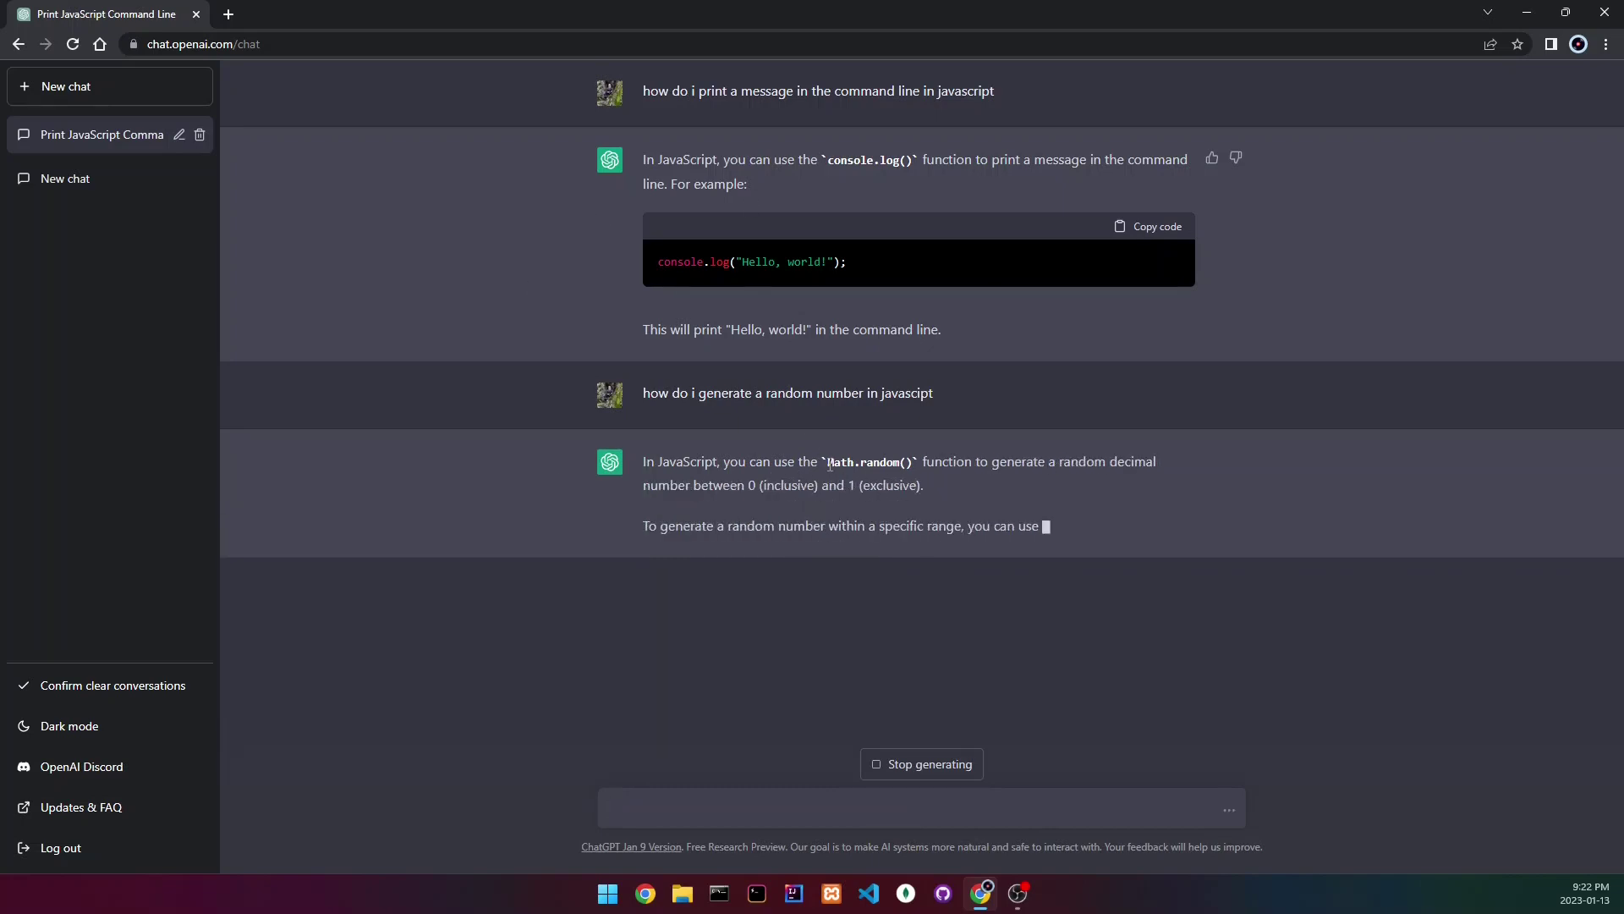
pyautogui.moveTo(828, 465); pyautogui.dragTo(911, 464)
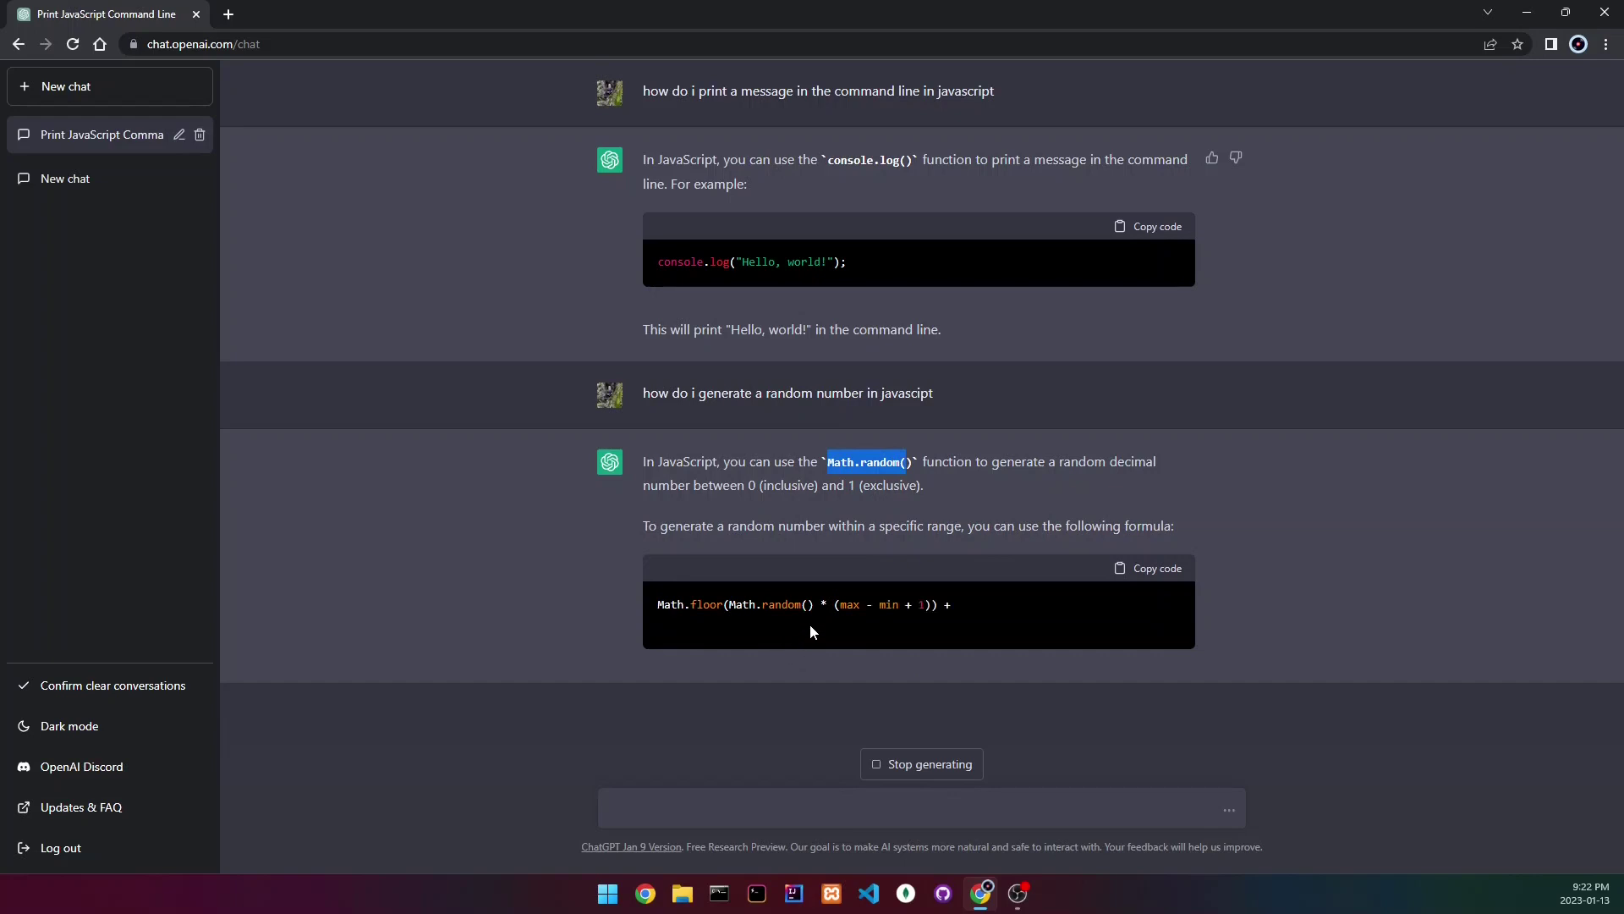
pyautogui.click(989, 531)
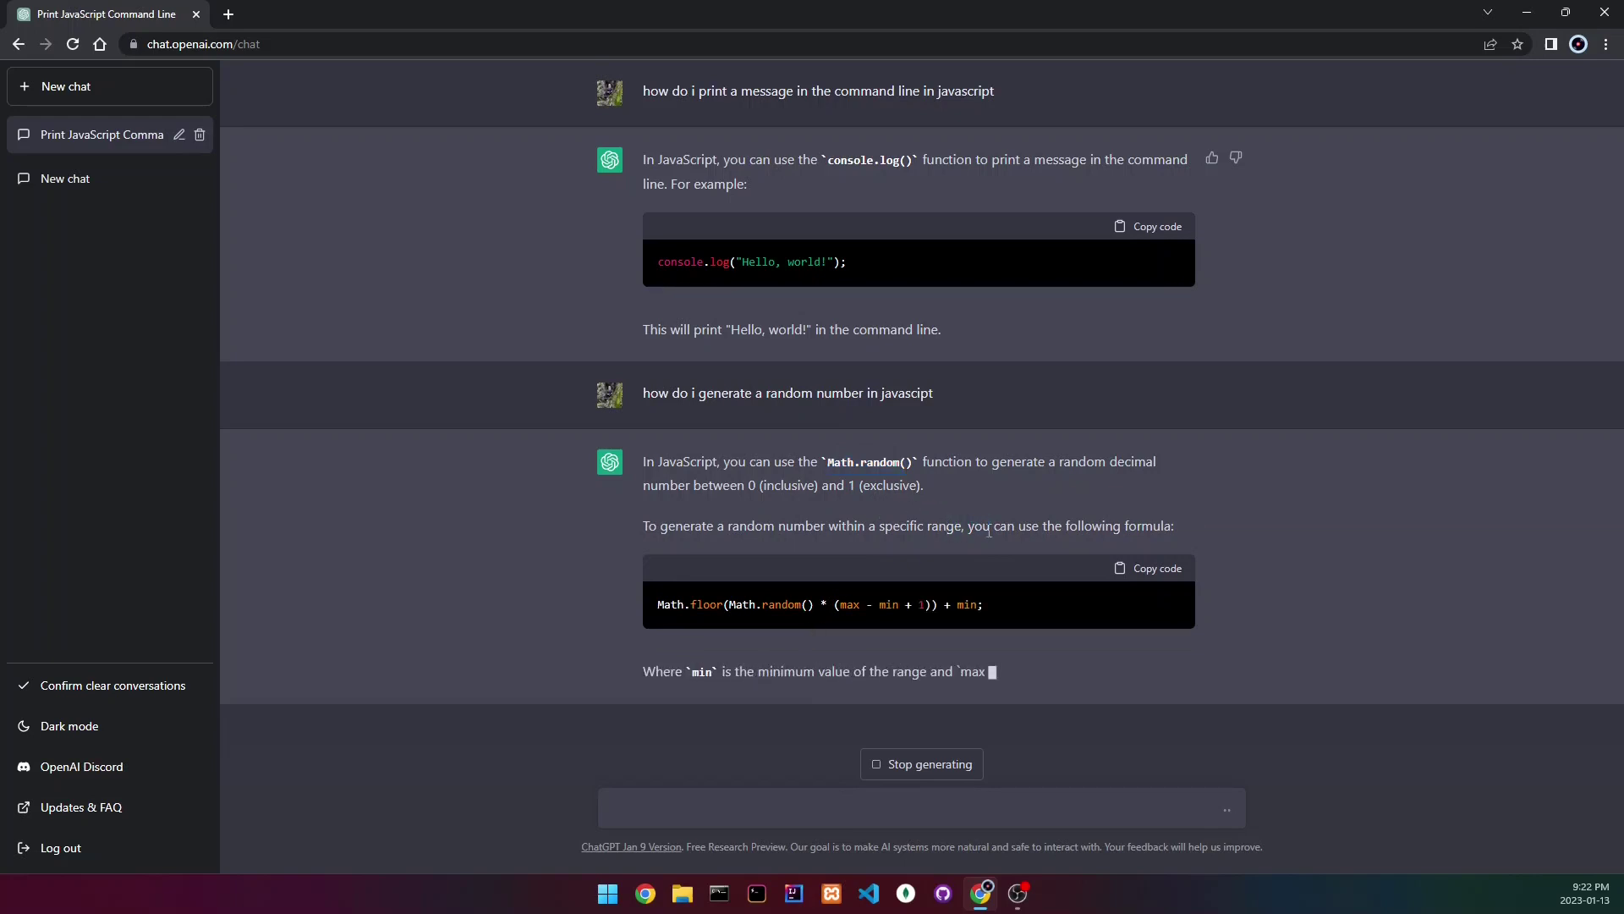
pyautogui.moveTo(989, 533); pyautogui.dragTo(1121, 526)
pyautogui.click(1075, 524)
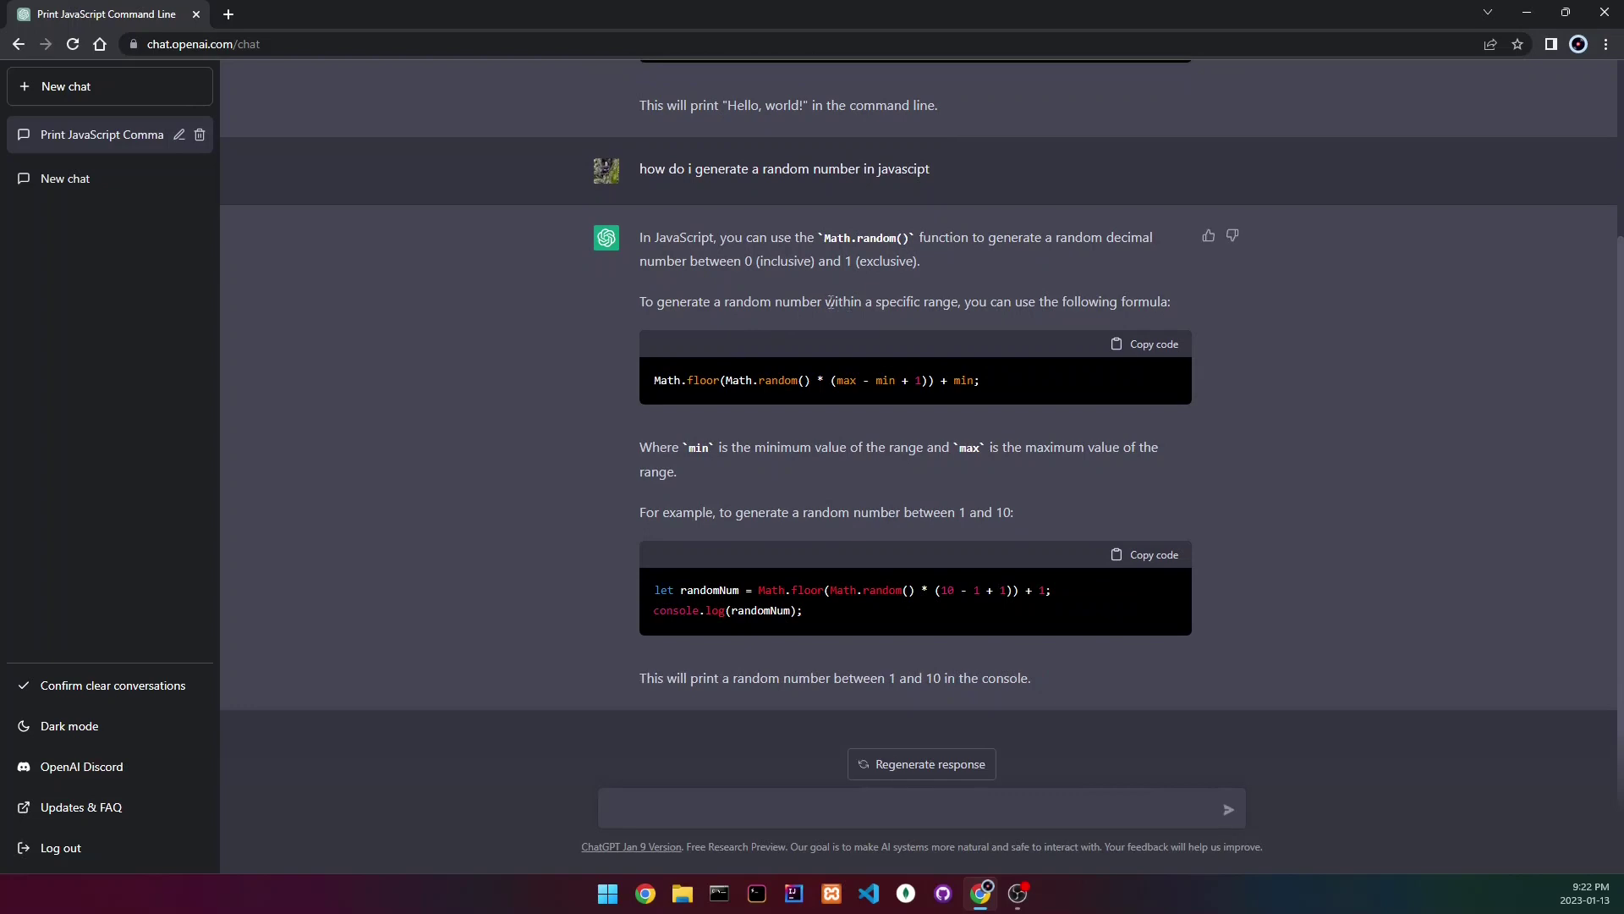
pyautogui.moveTo(851, 302); pyautogui.dragTo(965, 303)
pyautogui.moveTo(653, 447); pyautogui.dragTo(731, 434)
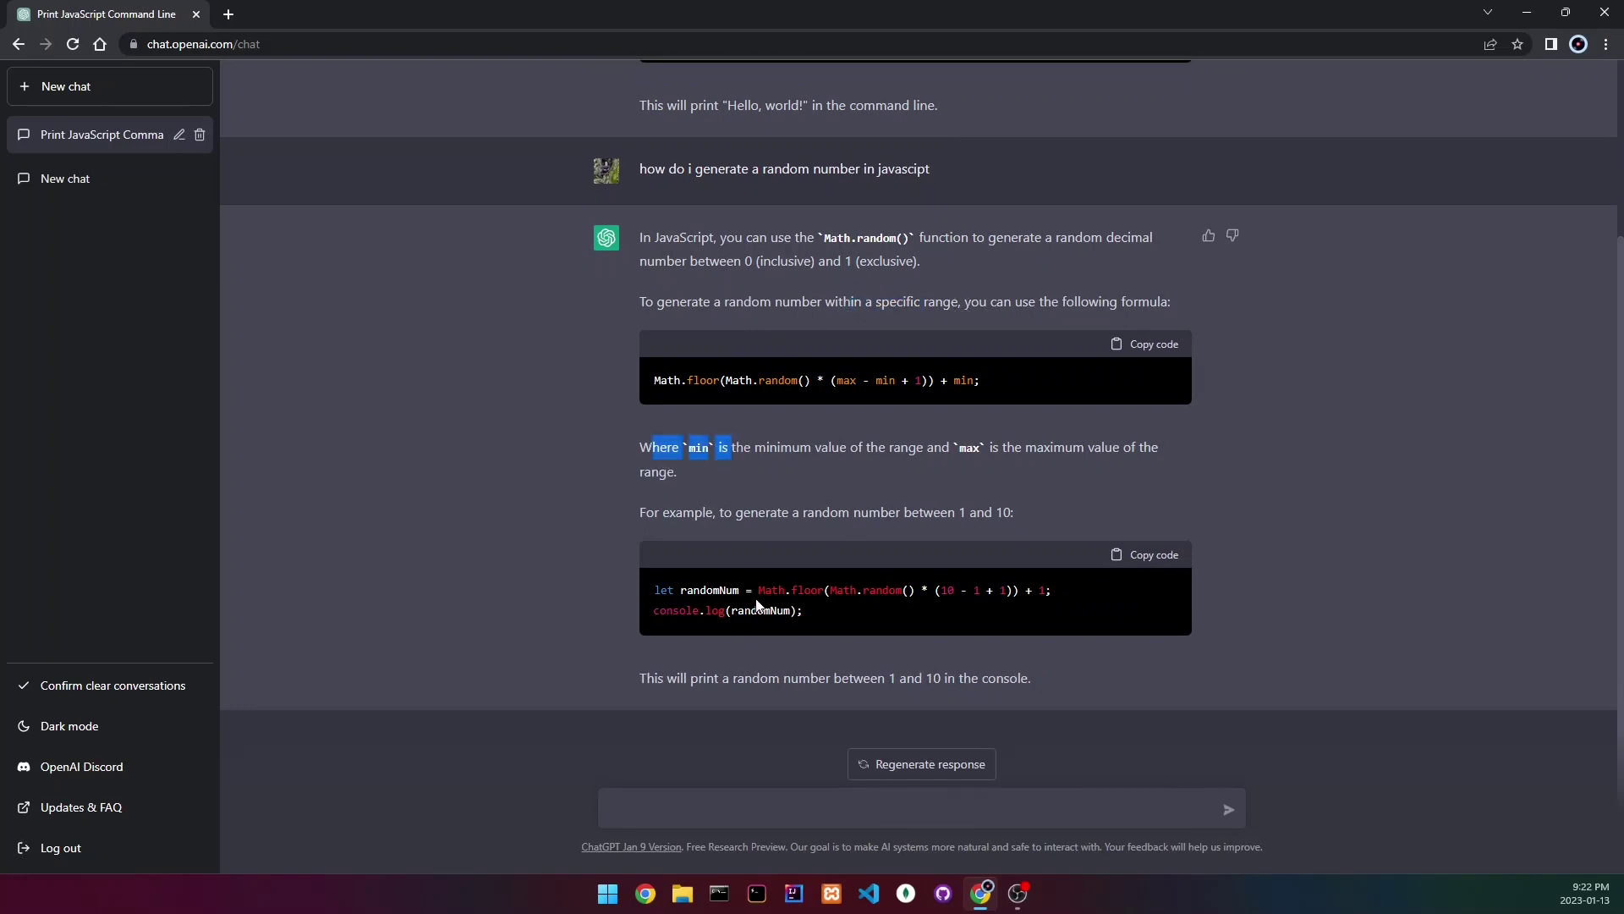
pyautogui.scroll(2, 981, 381)
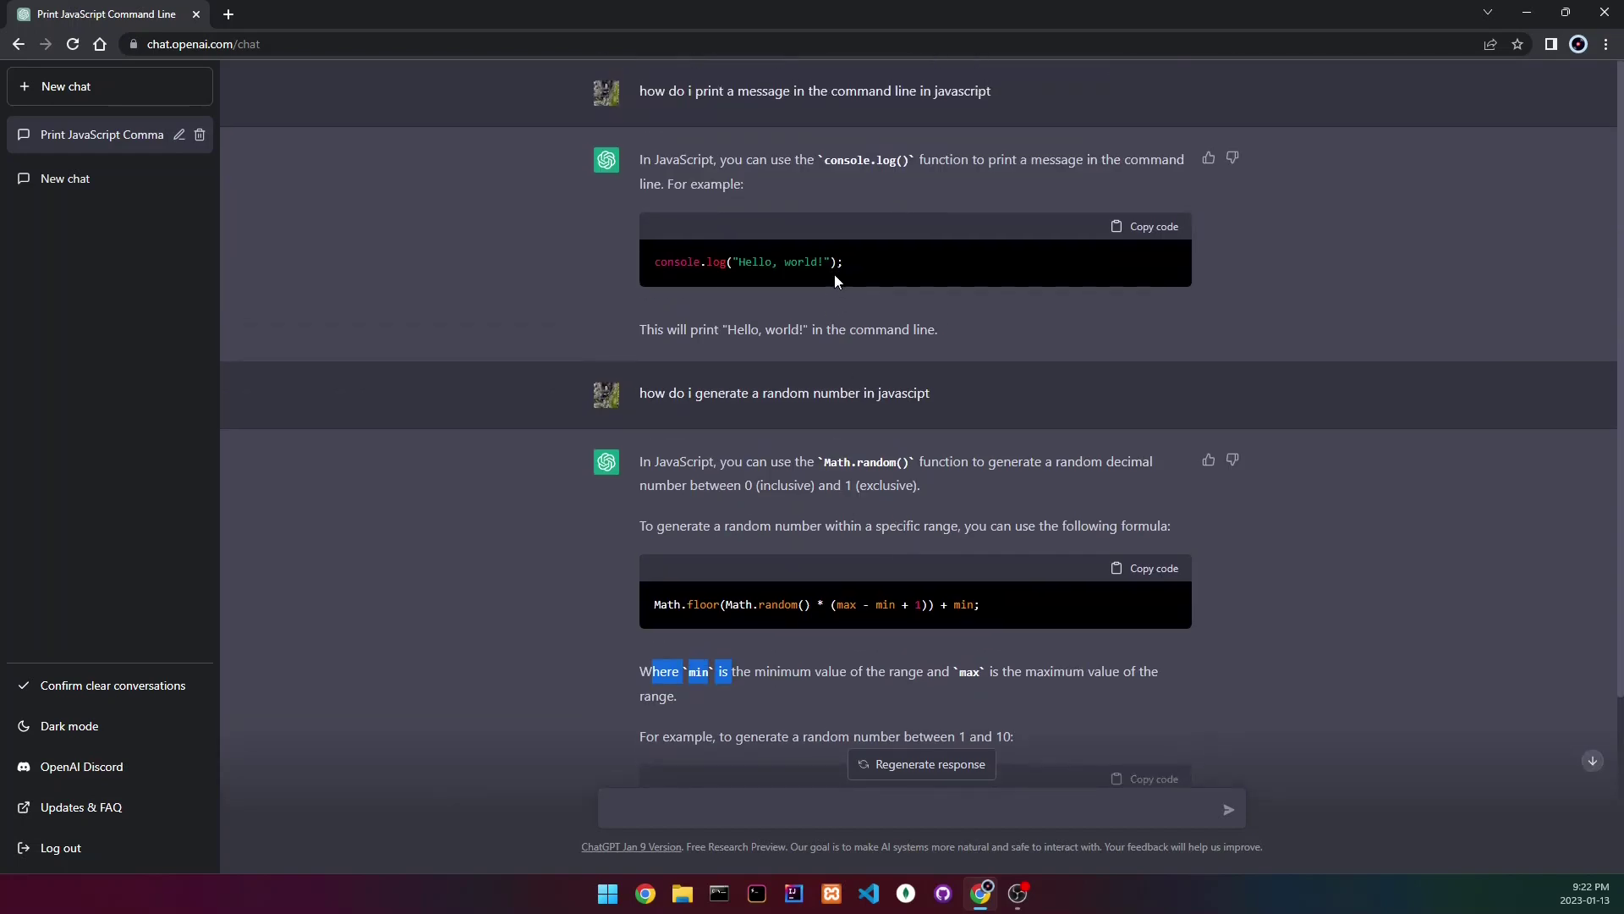
pyautogui.scroll(-2, 867, 469)
pyautogui.moveTo(825, 293); pyautogui.dragTo(917, 308)
pyautogui.hotkey('ctrl', 'c')
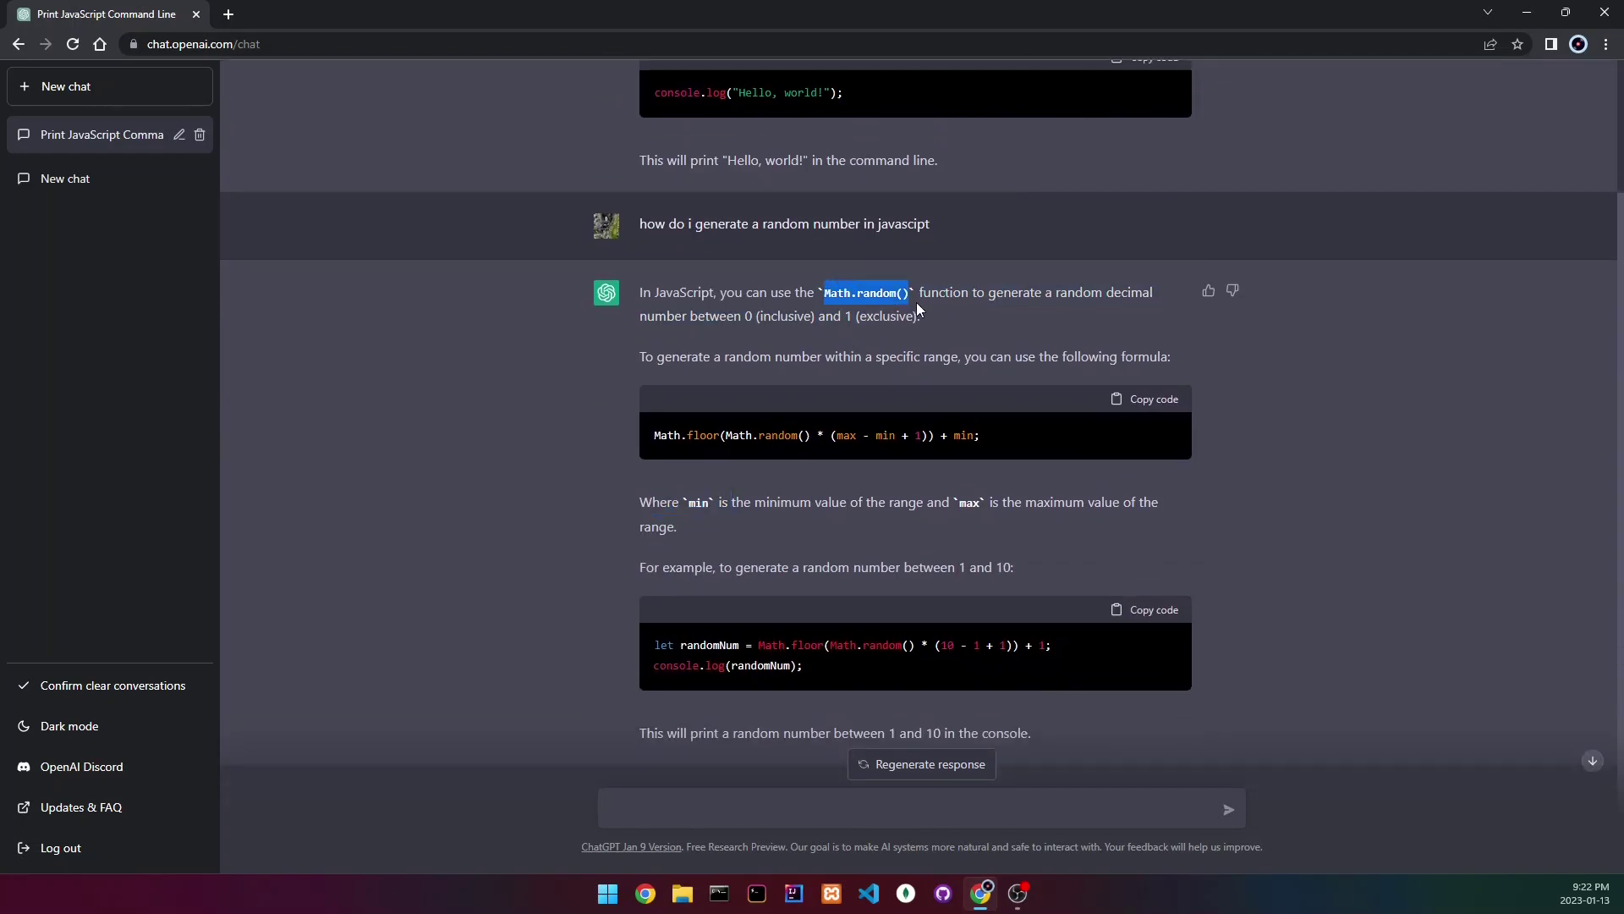
# - Run Math.random() in the DevTools console, getting 0.2651368242155616, then close DevTools
pyautogui.click(942, 344)
pyautogui.rightClick(943, 344)
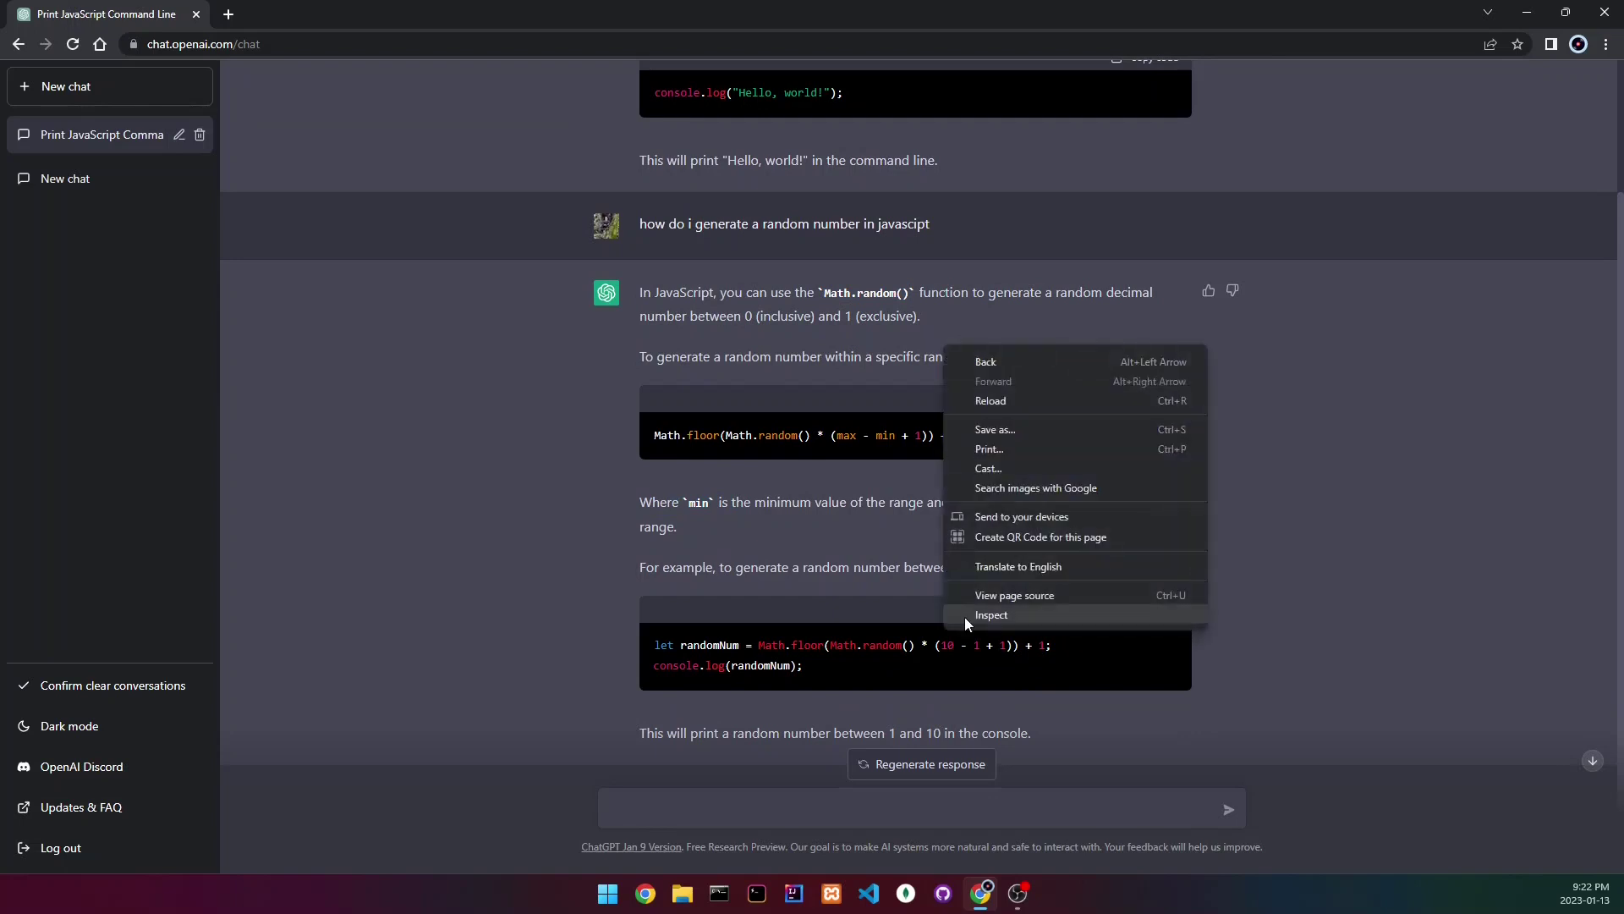
pyautogui.click(964, 617)
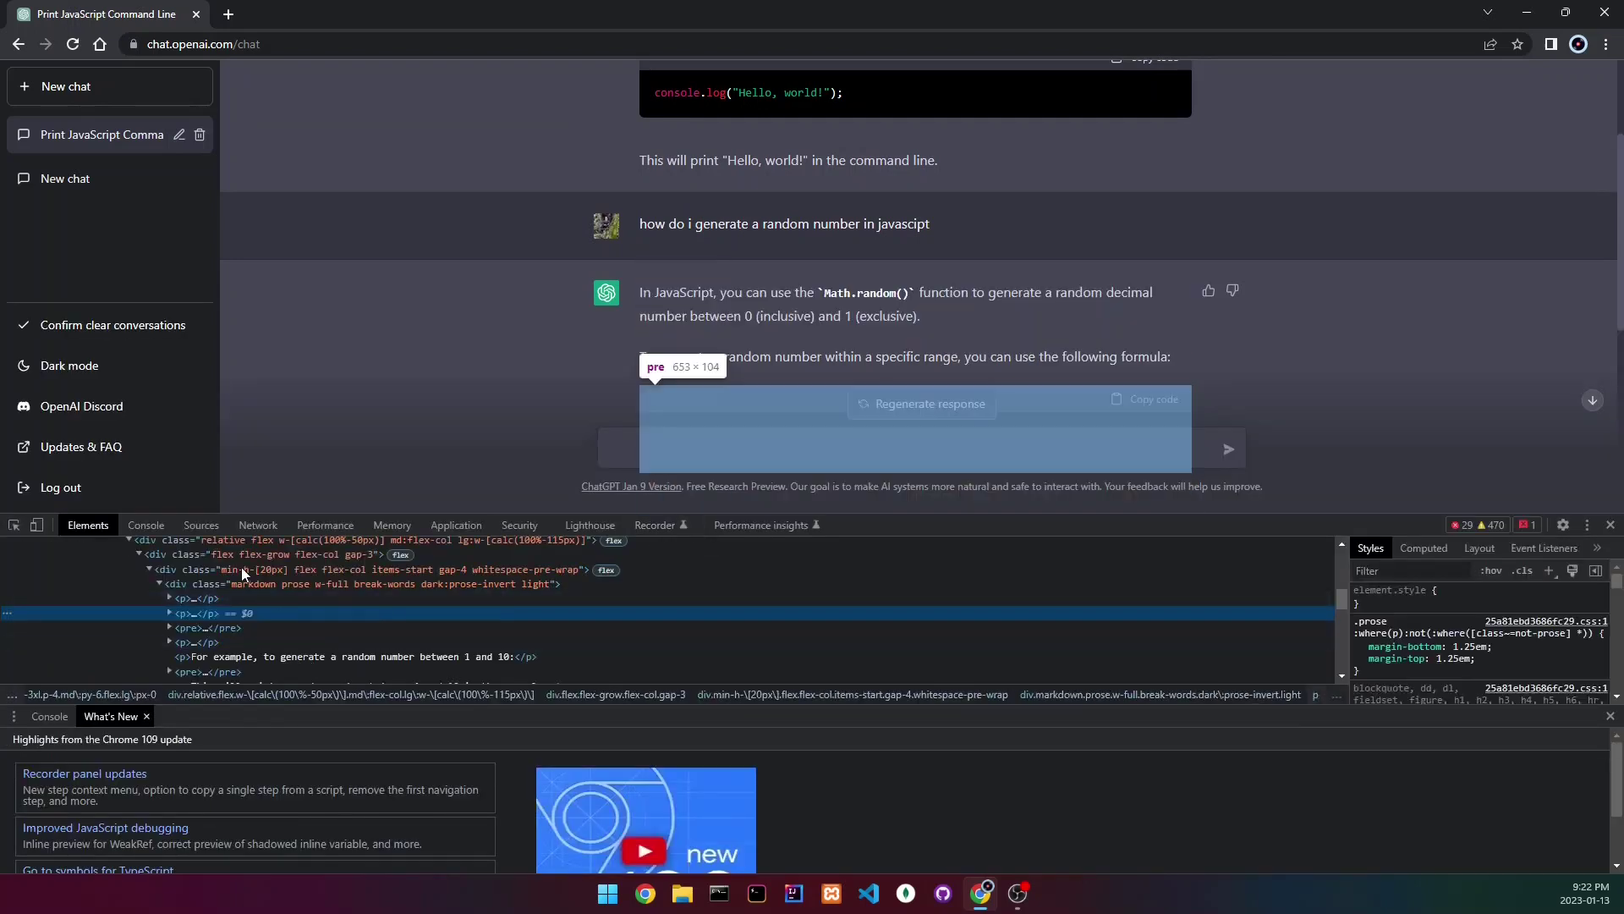
pyautogui.click(146, 525)
pyautogui.hotkey('ctrl', 'v')
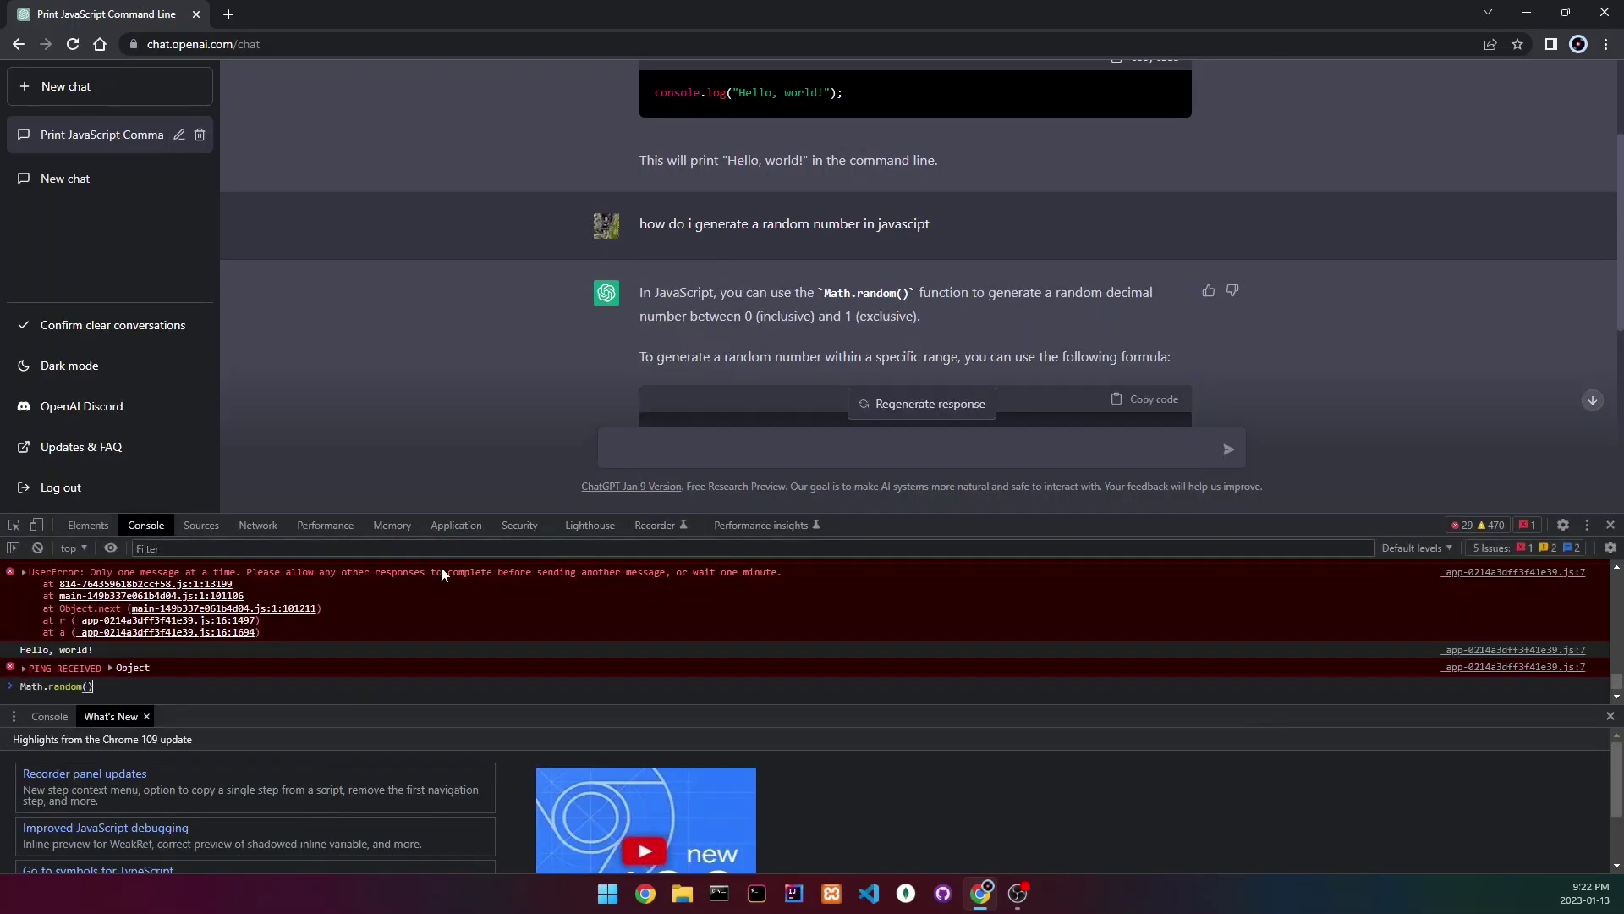
pyautogui.press('Return')
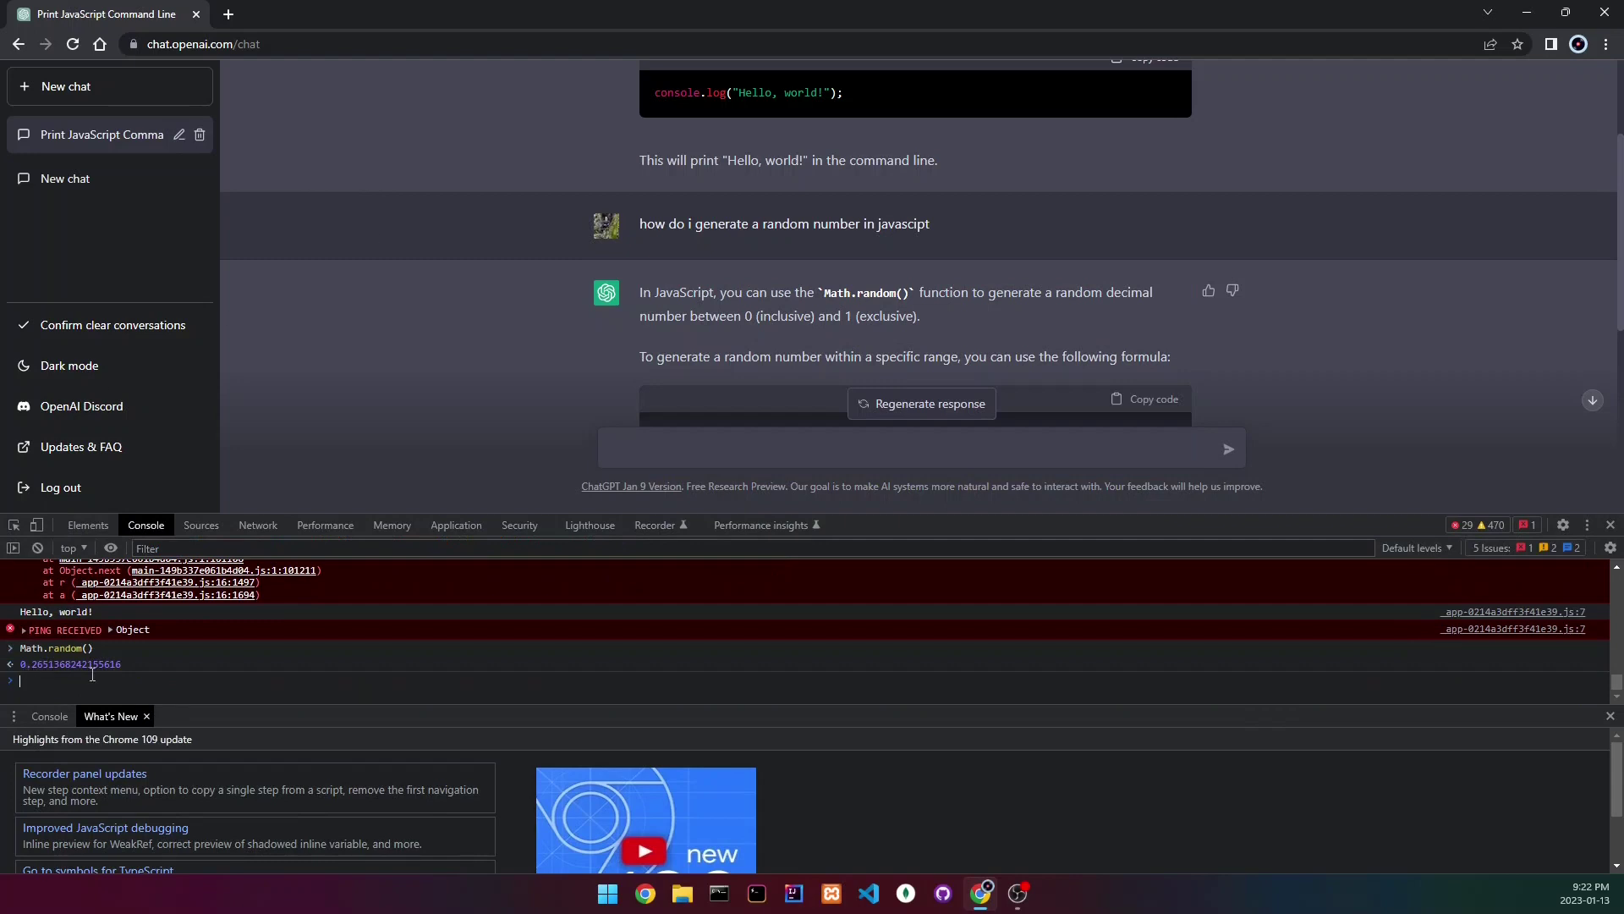
pyautogui.click(1610, 525)
pyautogui.scroll(-1, 838, 538)
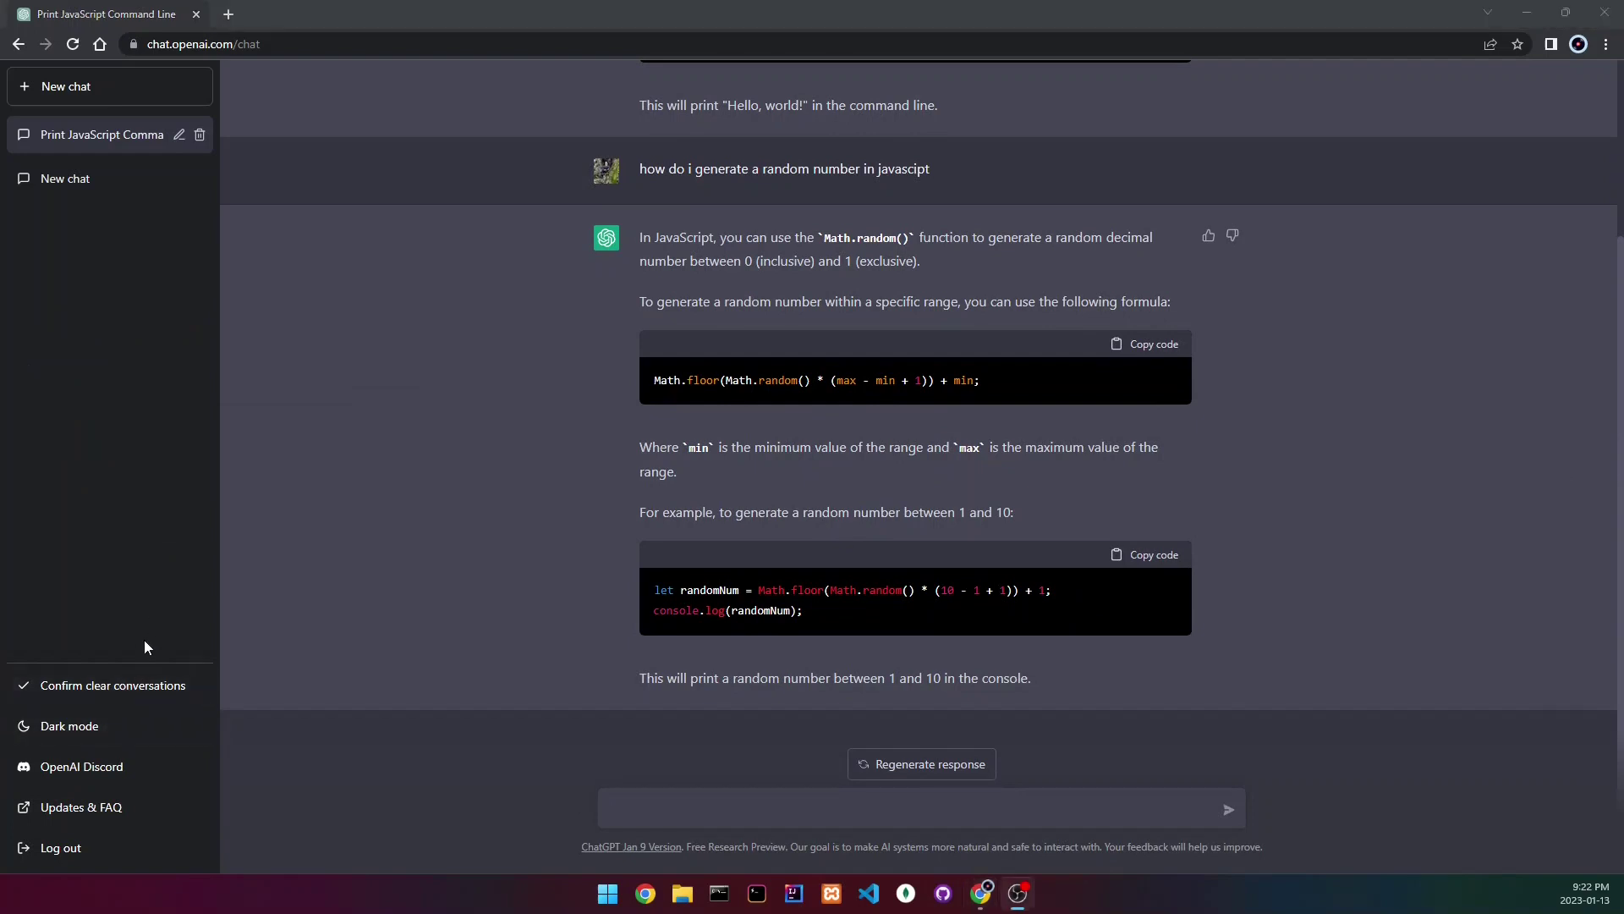
# - Ask ChatGPT 'how do i round that number'
pyautogui.click(752, 790)
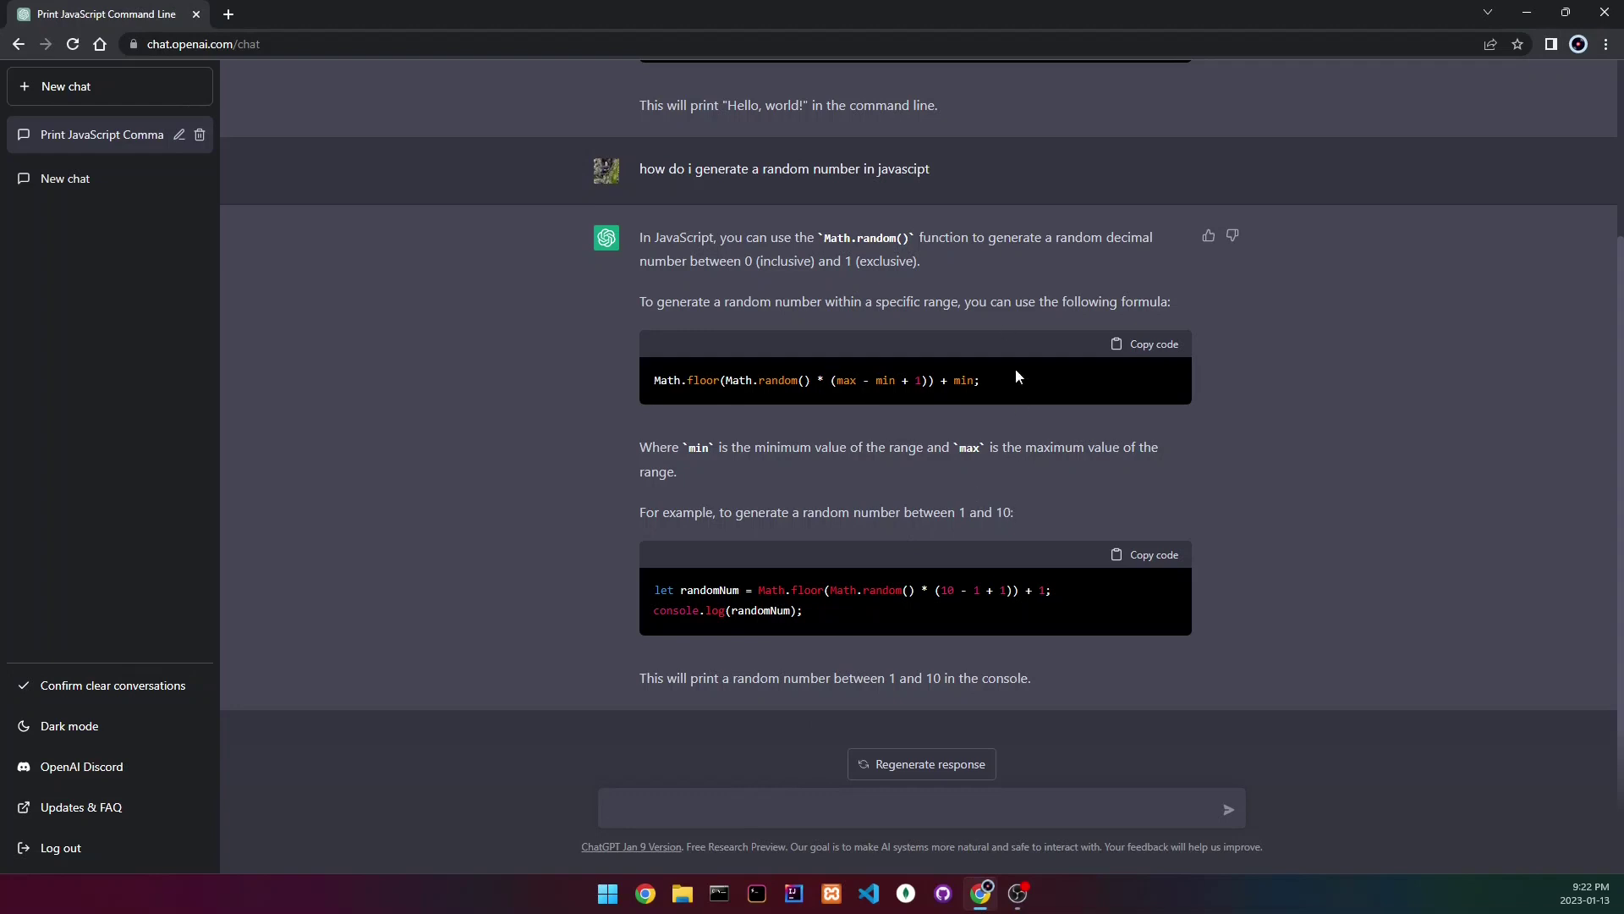
pyautogui.moveTo(953, 169); pyautogui.dragTo(635, 172)
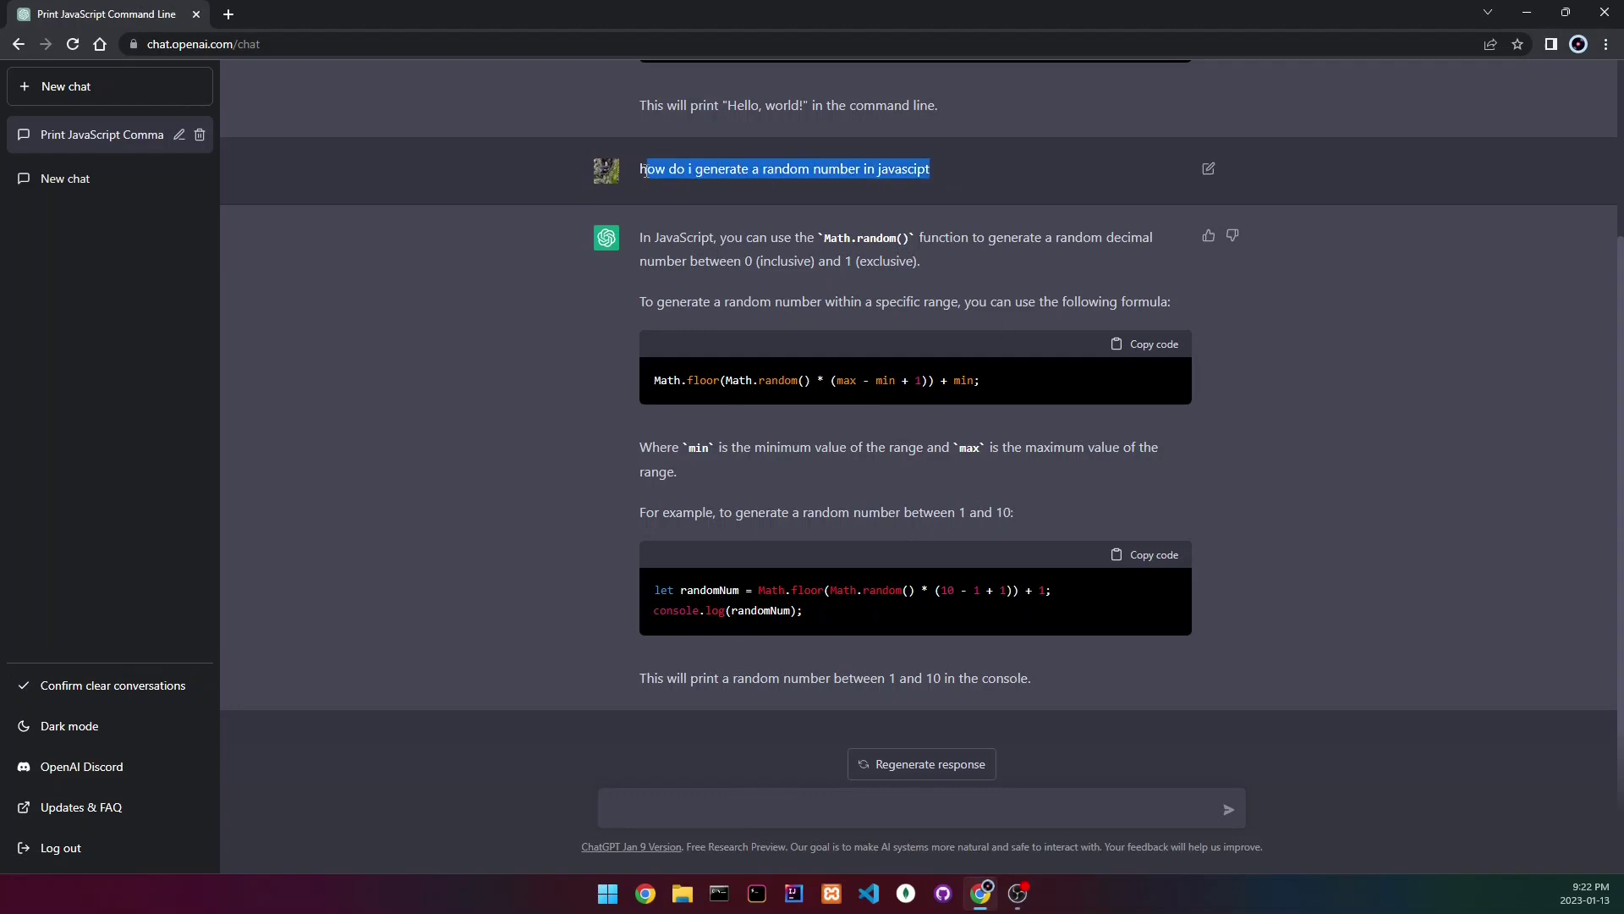
pyautogui.click(680, 824)
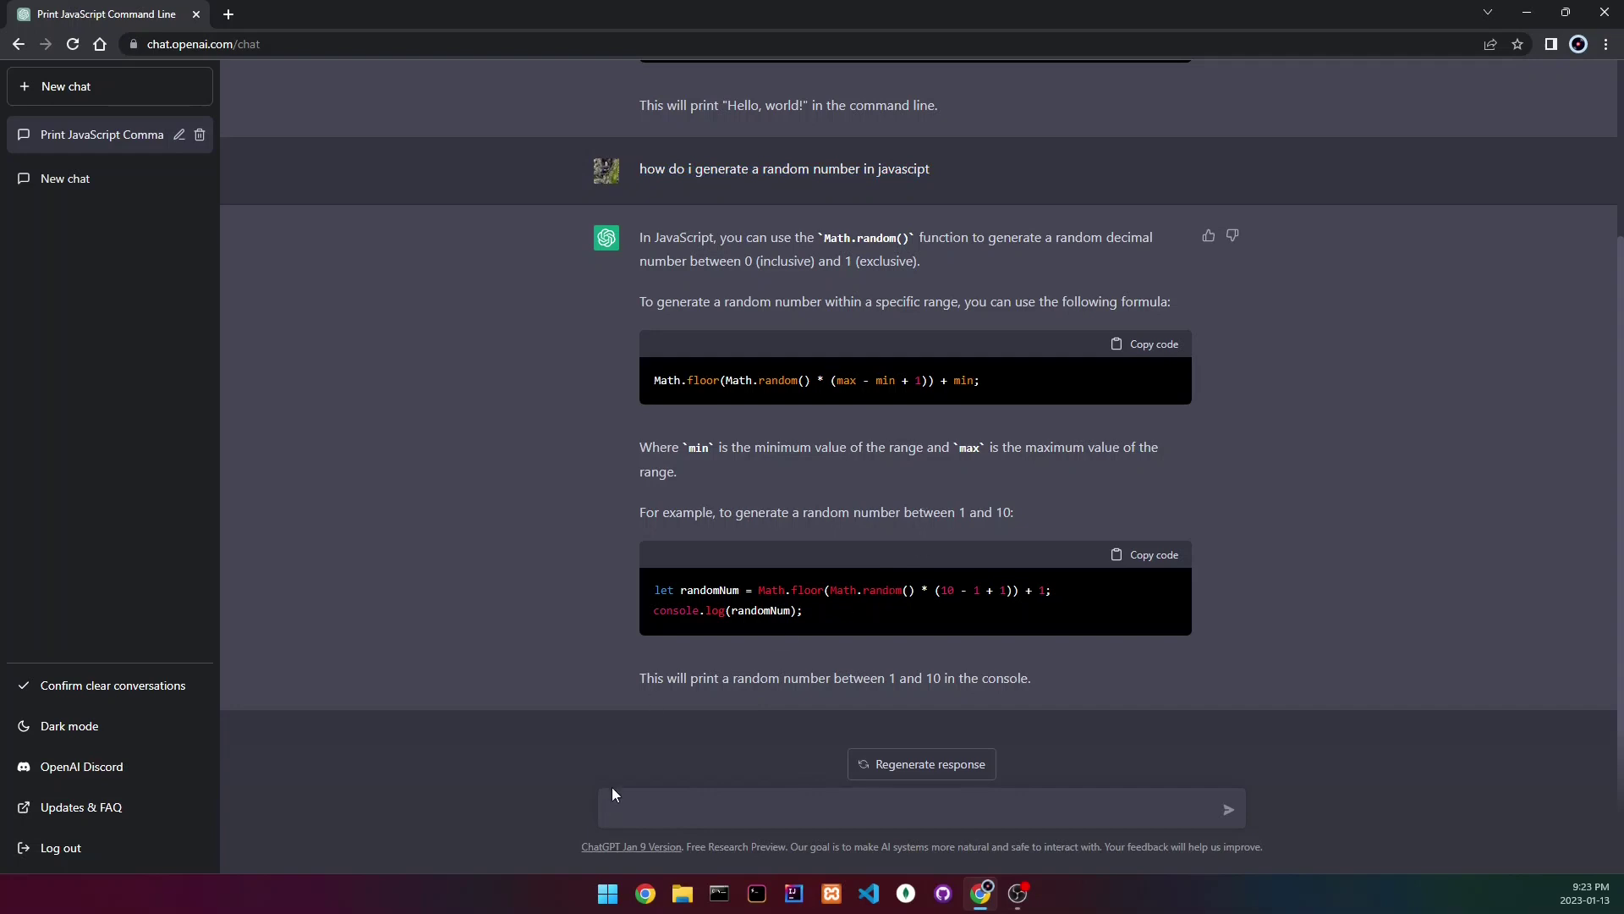
pyautogui.write('how do')
pyautogui.write(' i ro')
pyautogui.write('und that numb')
pyautogui.write('er')
pyautogui.press('Return')
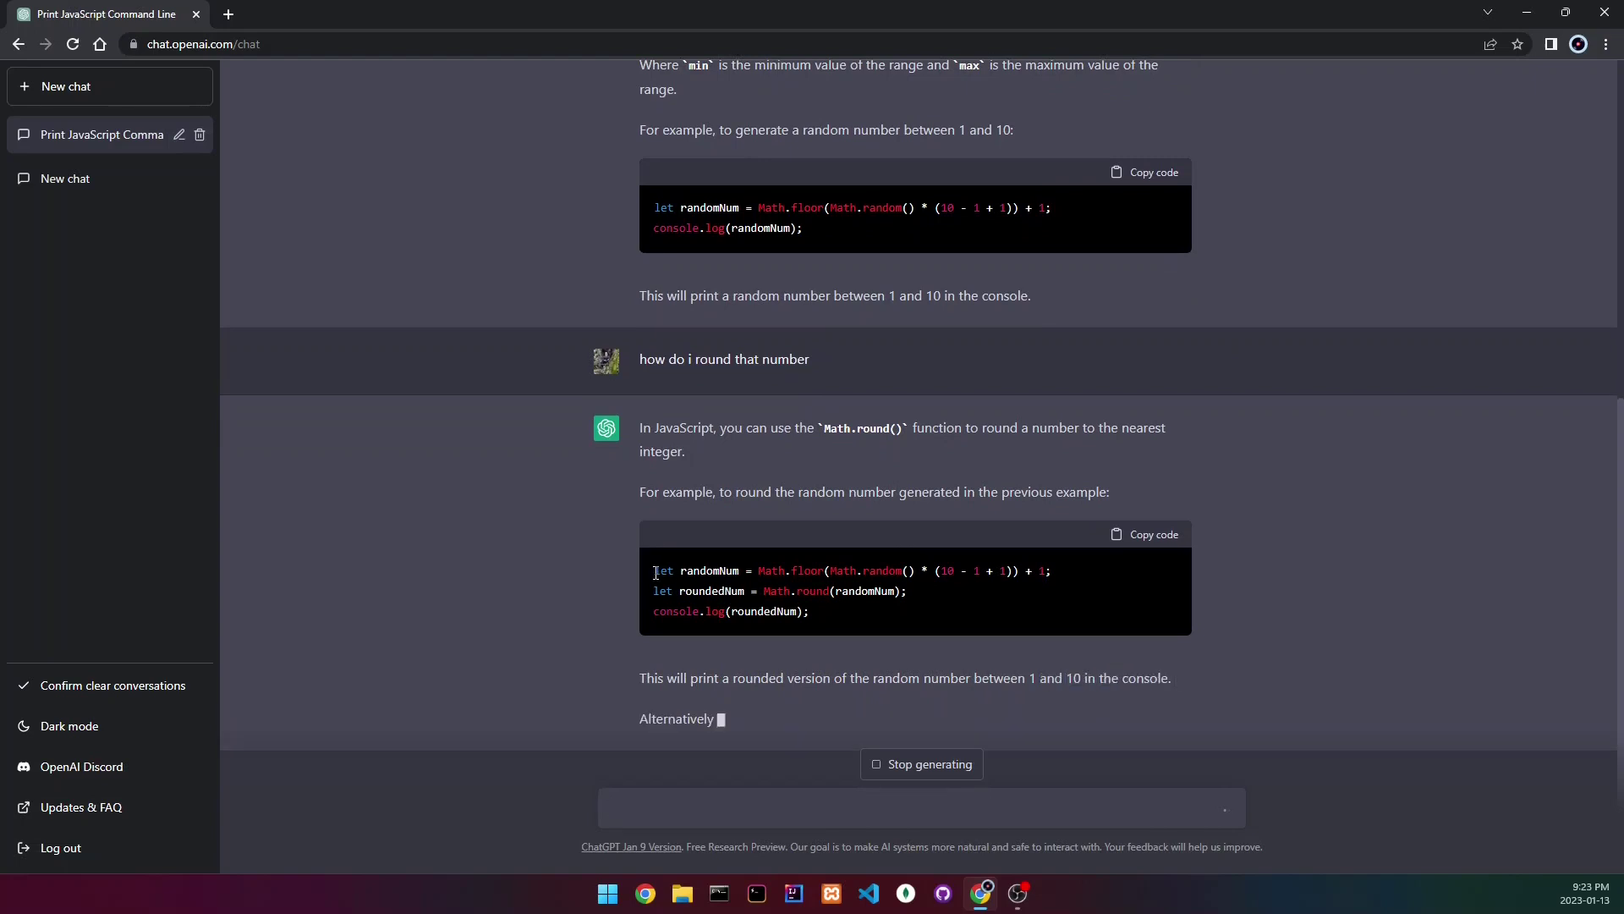
# - Review the reply's Math.round(), Math.floor()/Math.ceil() and toFixed() examples
pyautogui.moveTo(655, 571); pyautogui.dragTo(840, 570)
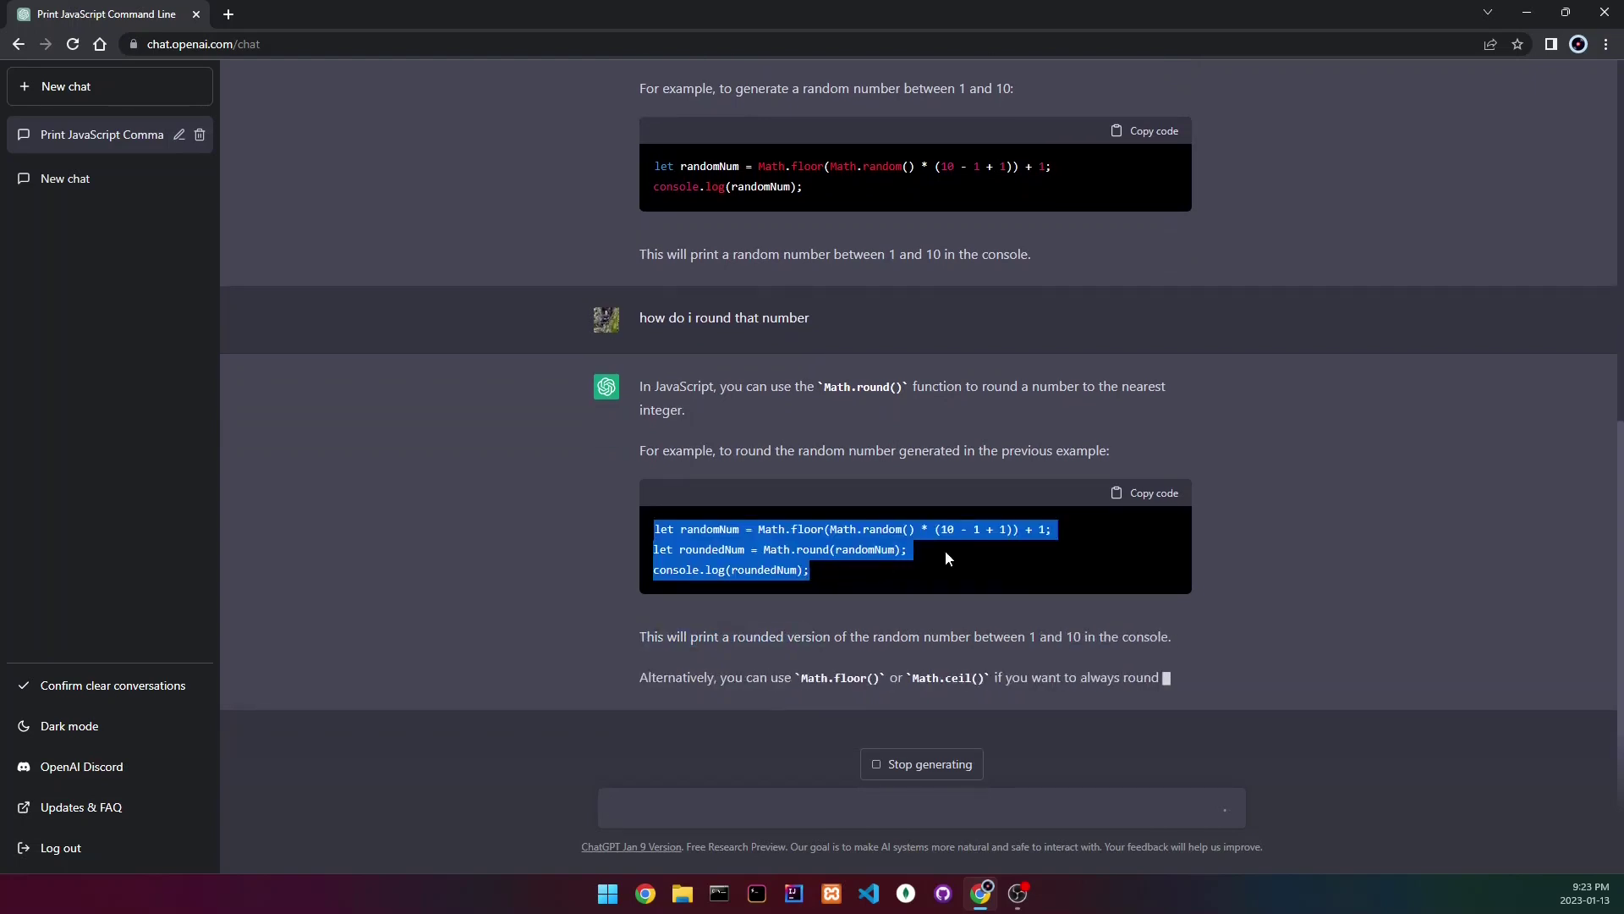
pyautogui.click(886, 621)
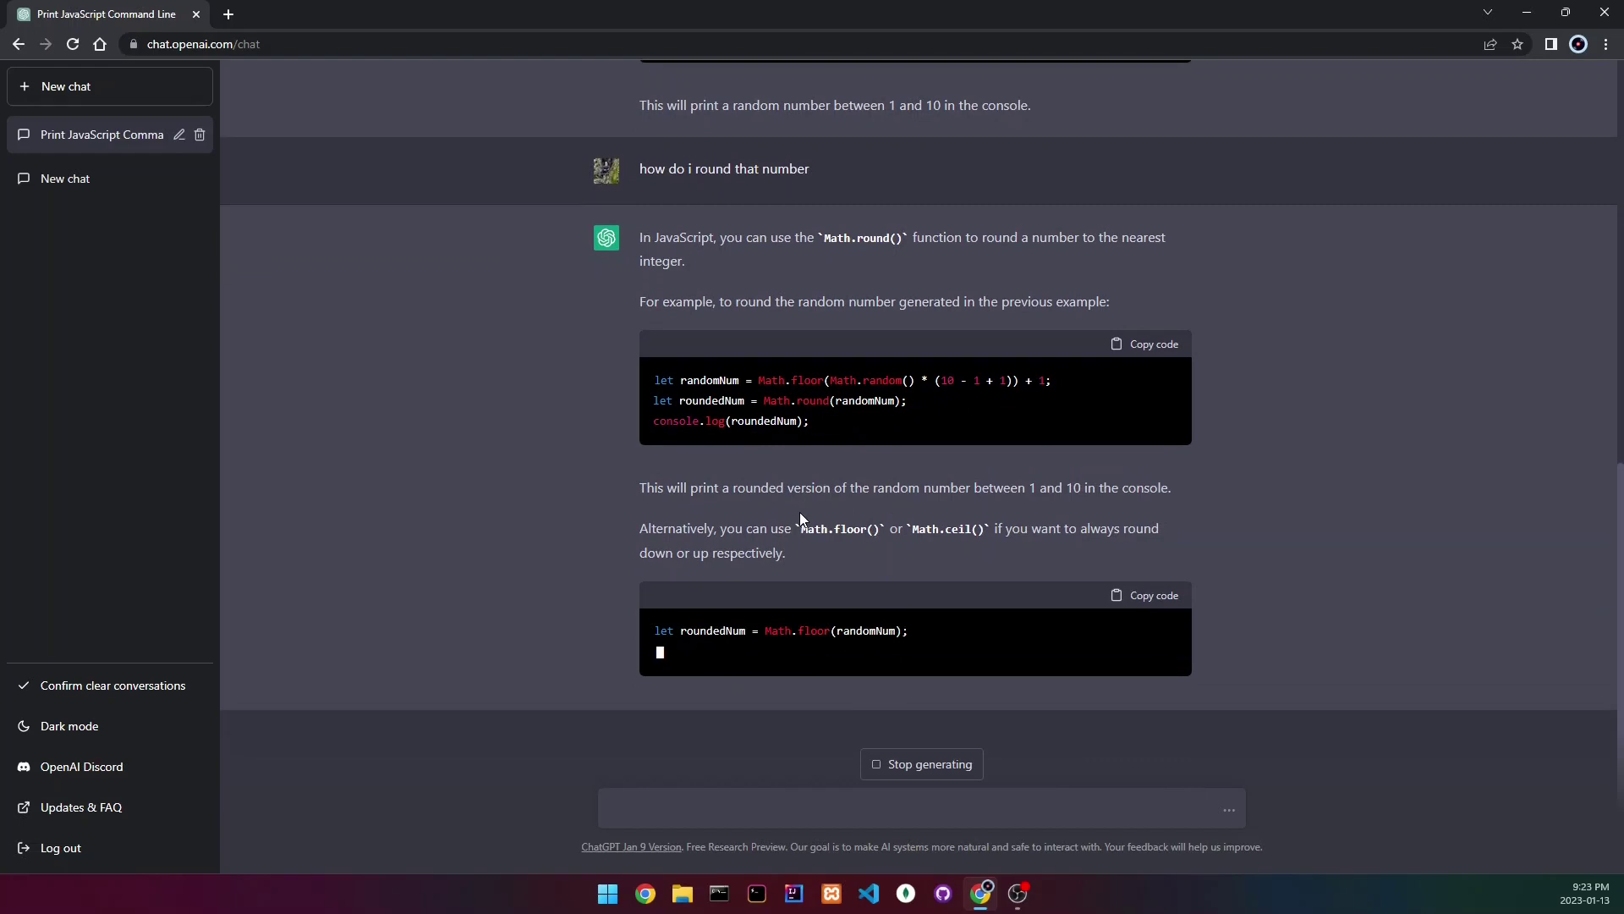
pyautogui.moveTo(800, 521); pyautogui.dragTo(833, 572)
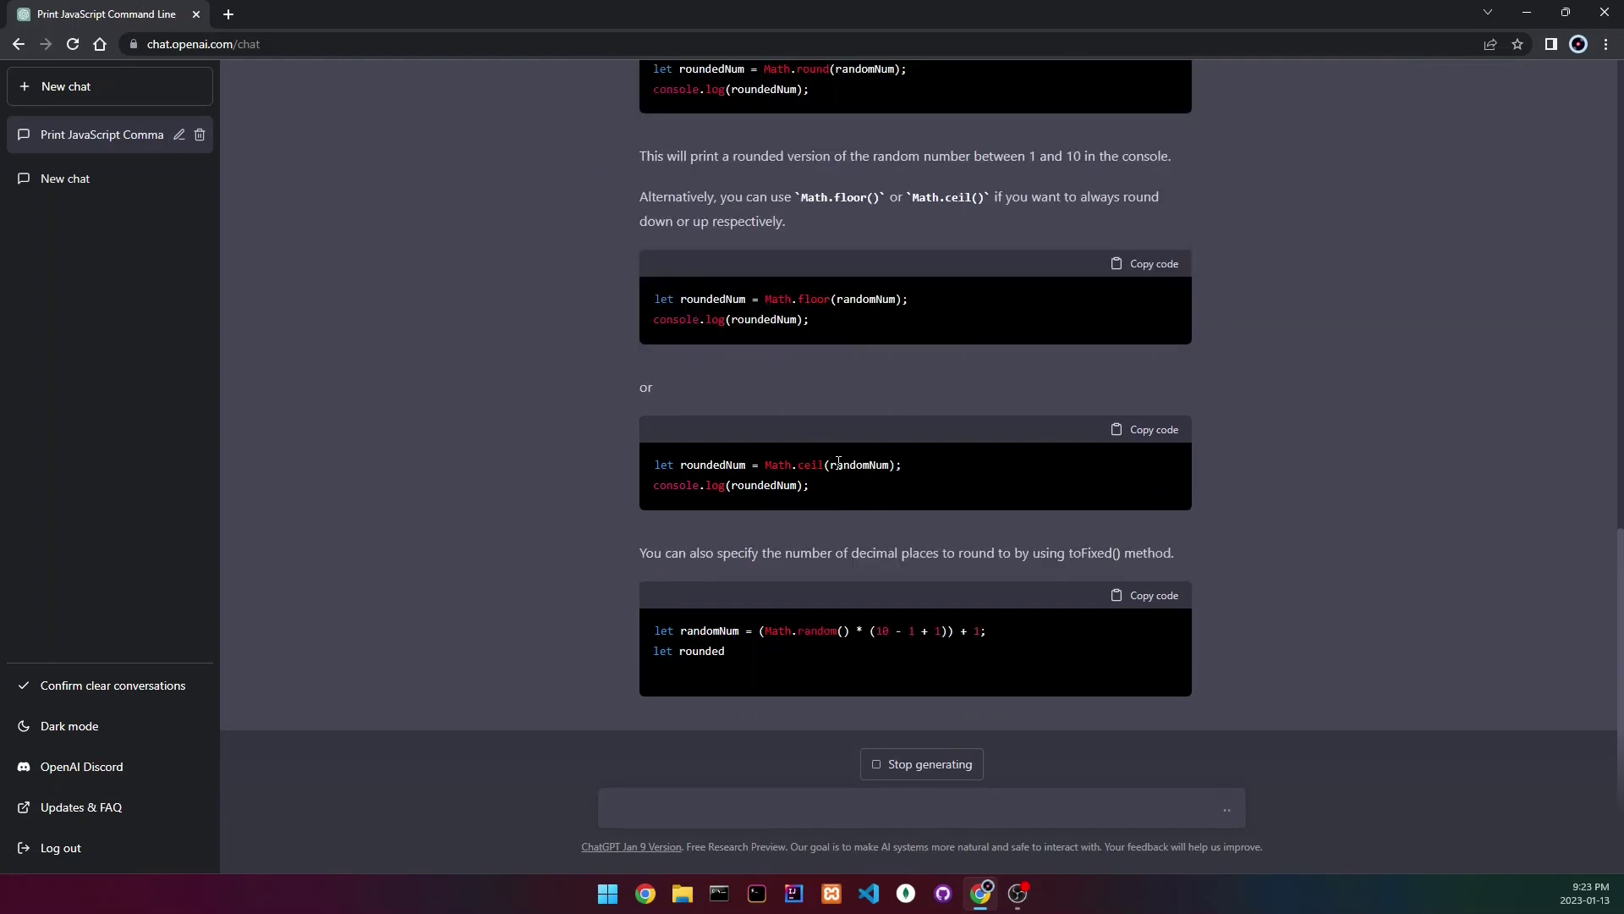
pyautogui.scroll(2, 836, 458)
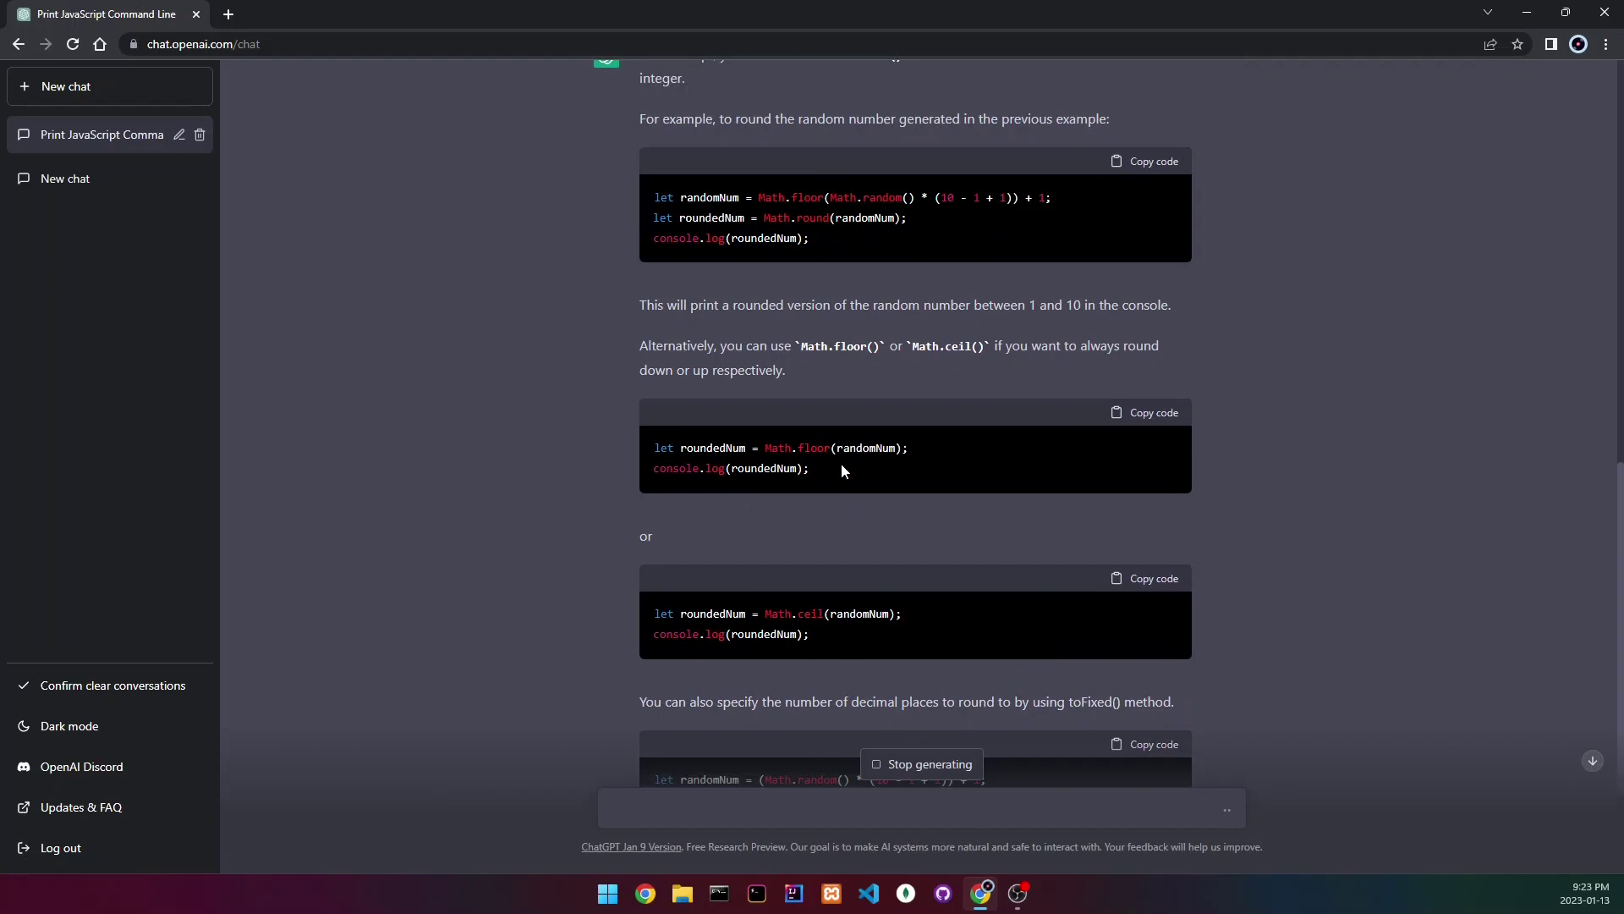
pyautogui.scroll(-3, 841, 471)
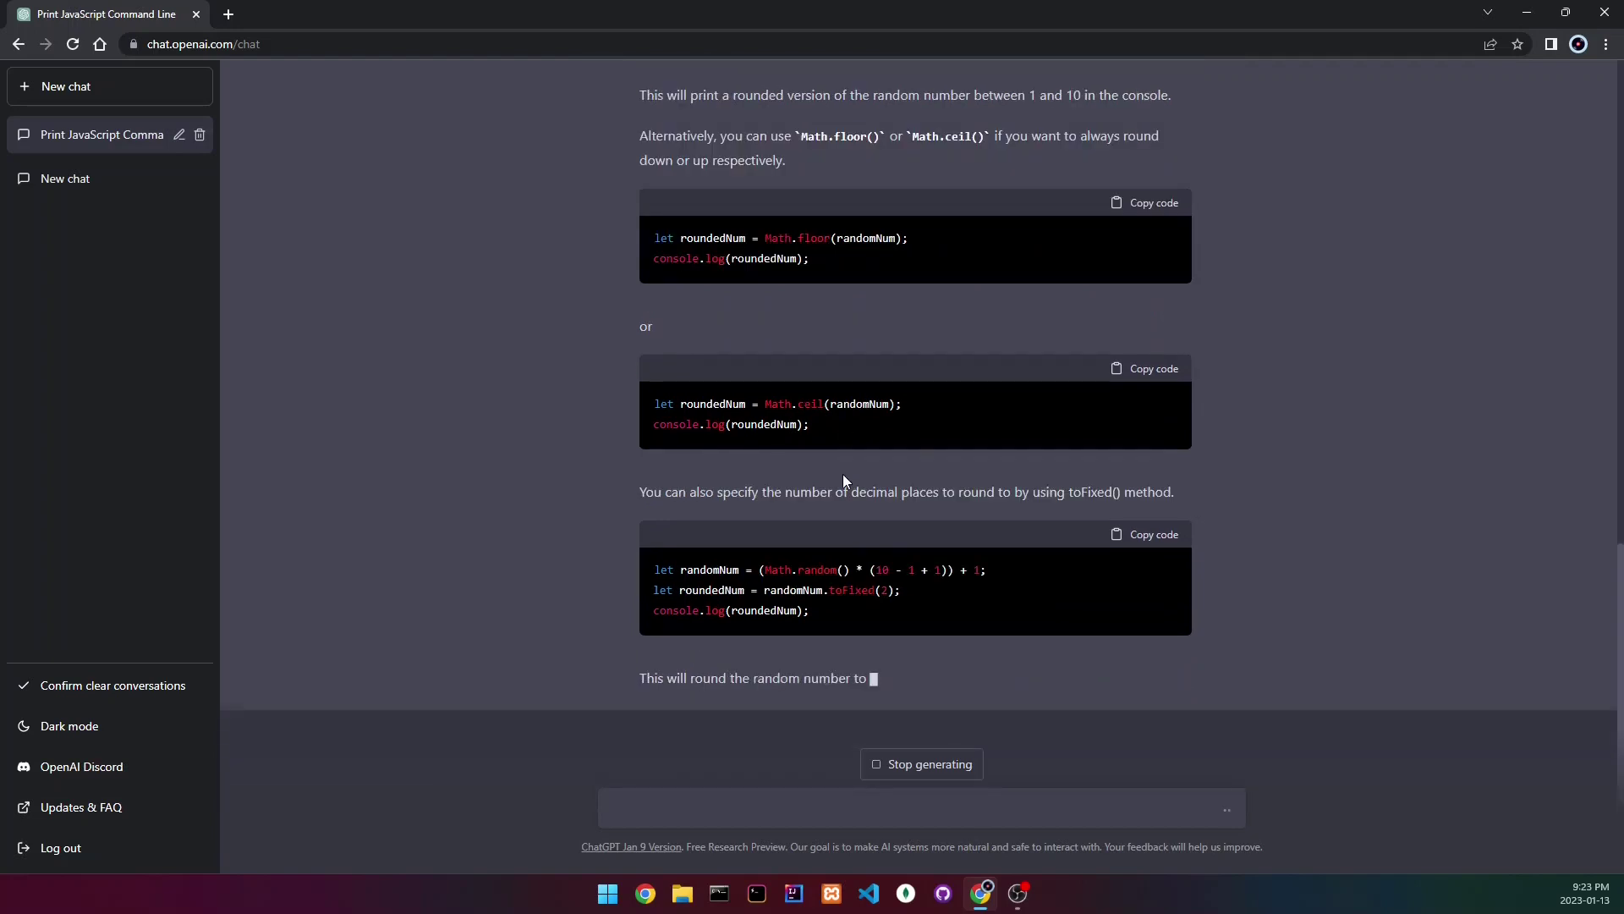
pyautogui.scroll(3, 843, 480)
pyautogui.moveTo(771, 241); pyautogui.dragTo(937, 259)
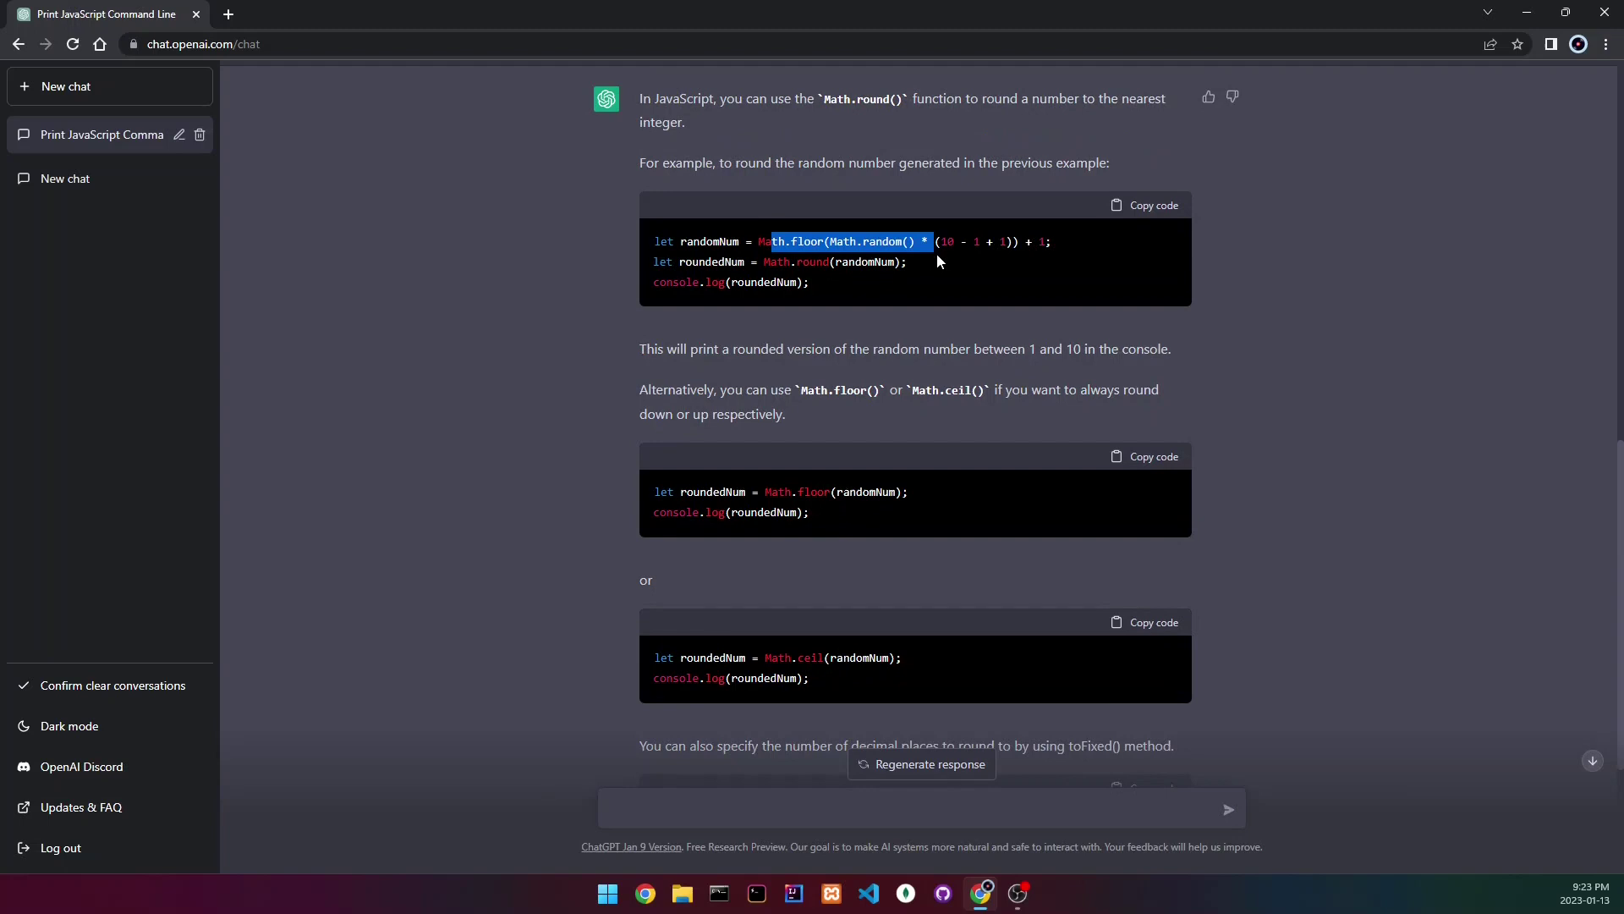
pyautogui.scroll(-1, 939, 261)
pyautogui.click(868, 424)
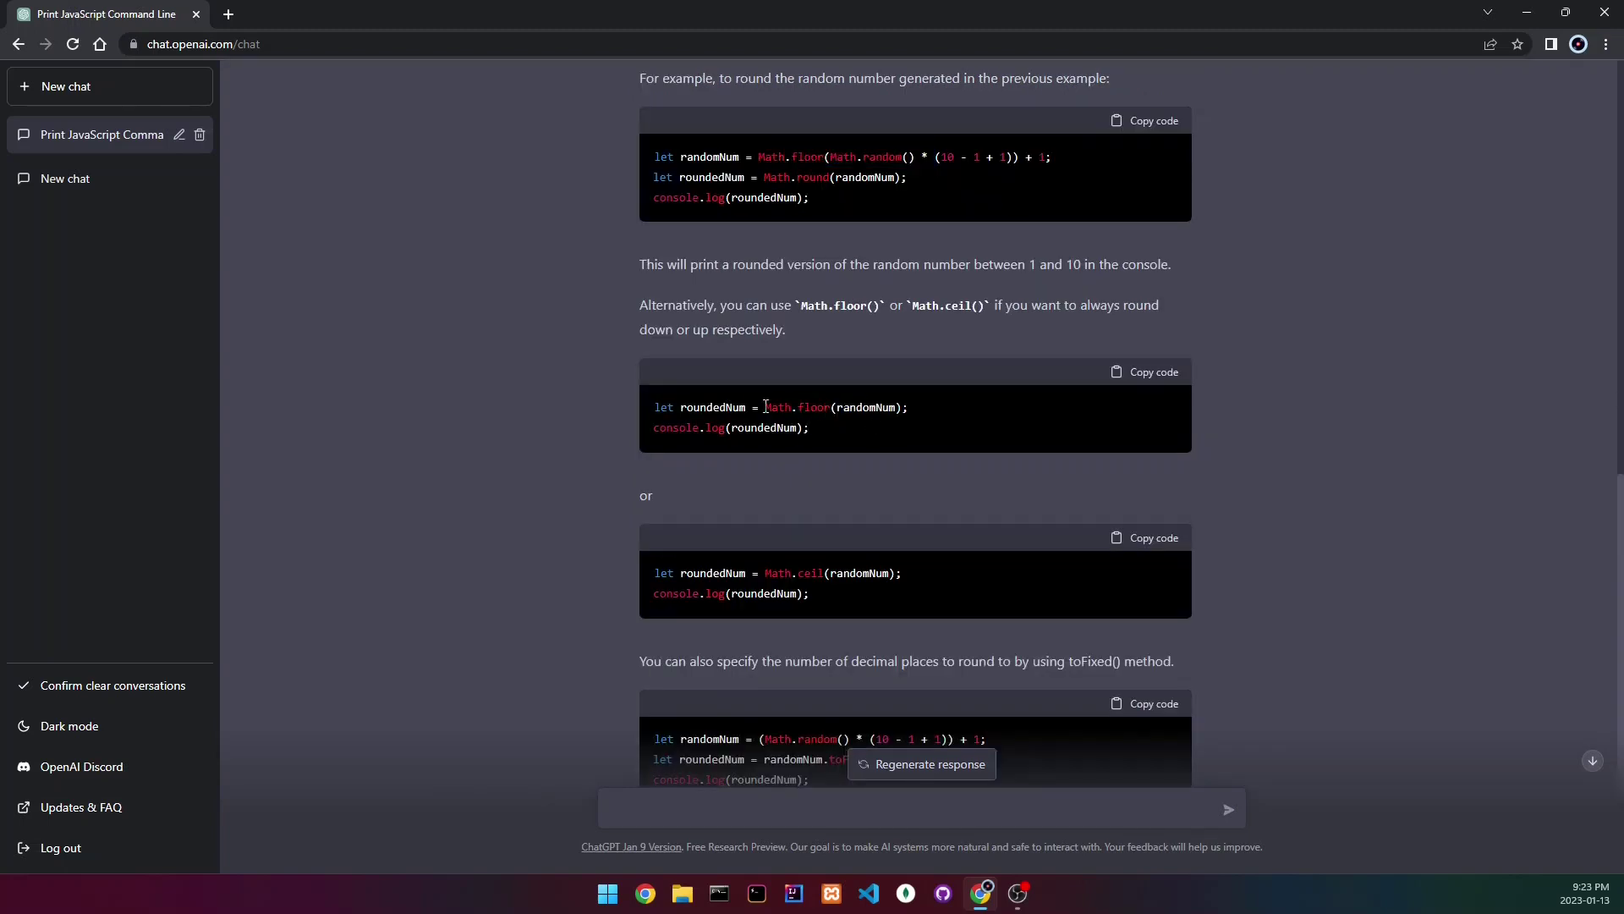
pyautogui.scroll(-1, 766, 407)
pyautogui.scroll(-2, 765, 407)
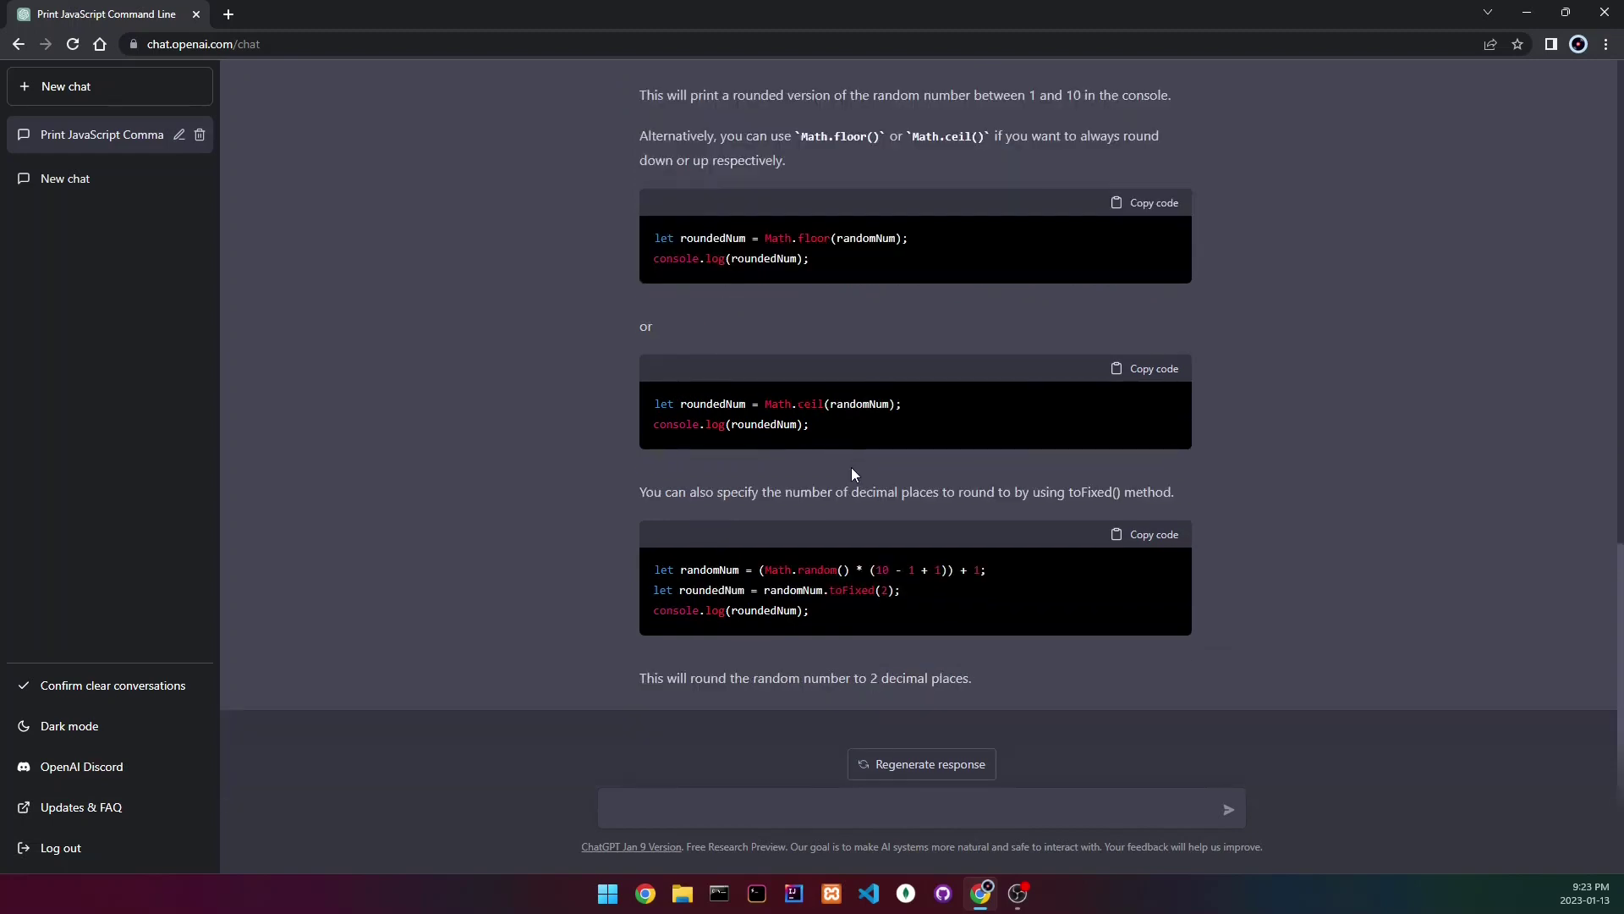
pyautogui.scroll(4, 852, 473)
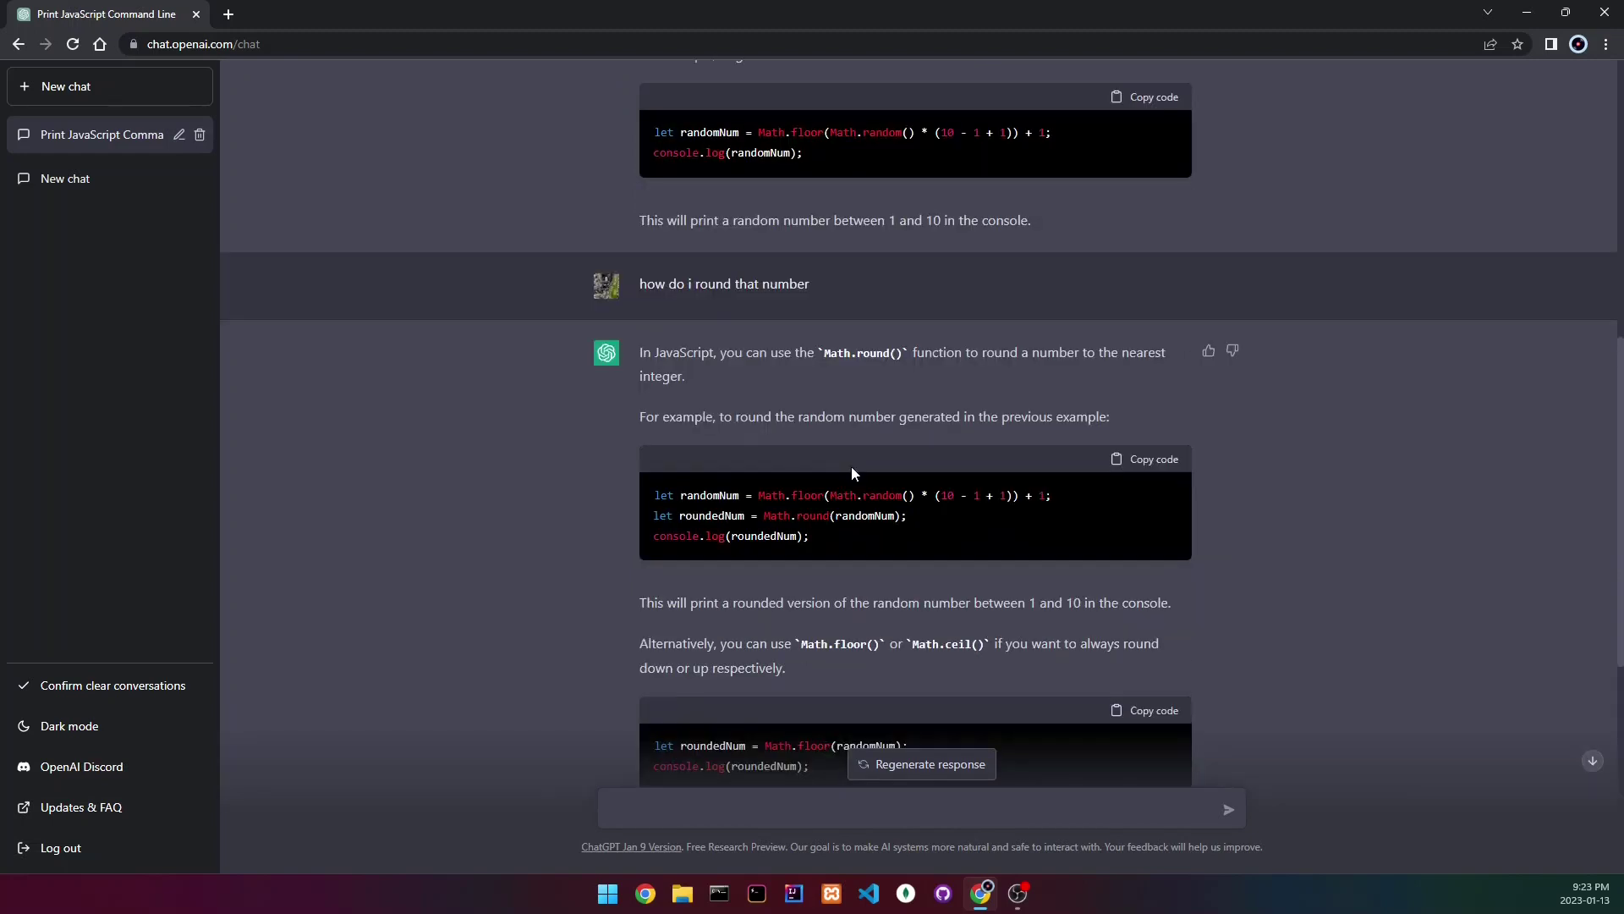
# - Copy the Math.round example into the browser console and run it twice, printing 1 and 6
pyautogui.tripleClick(778, 527)
pyautogui.hotkey('ctrl', 'c')
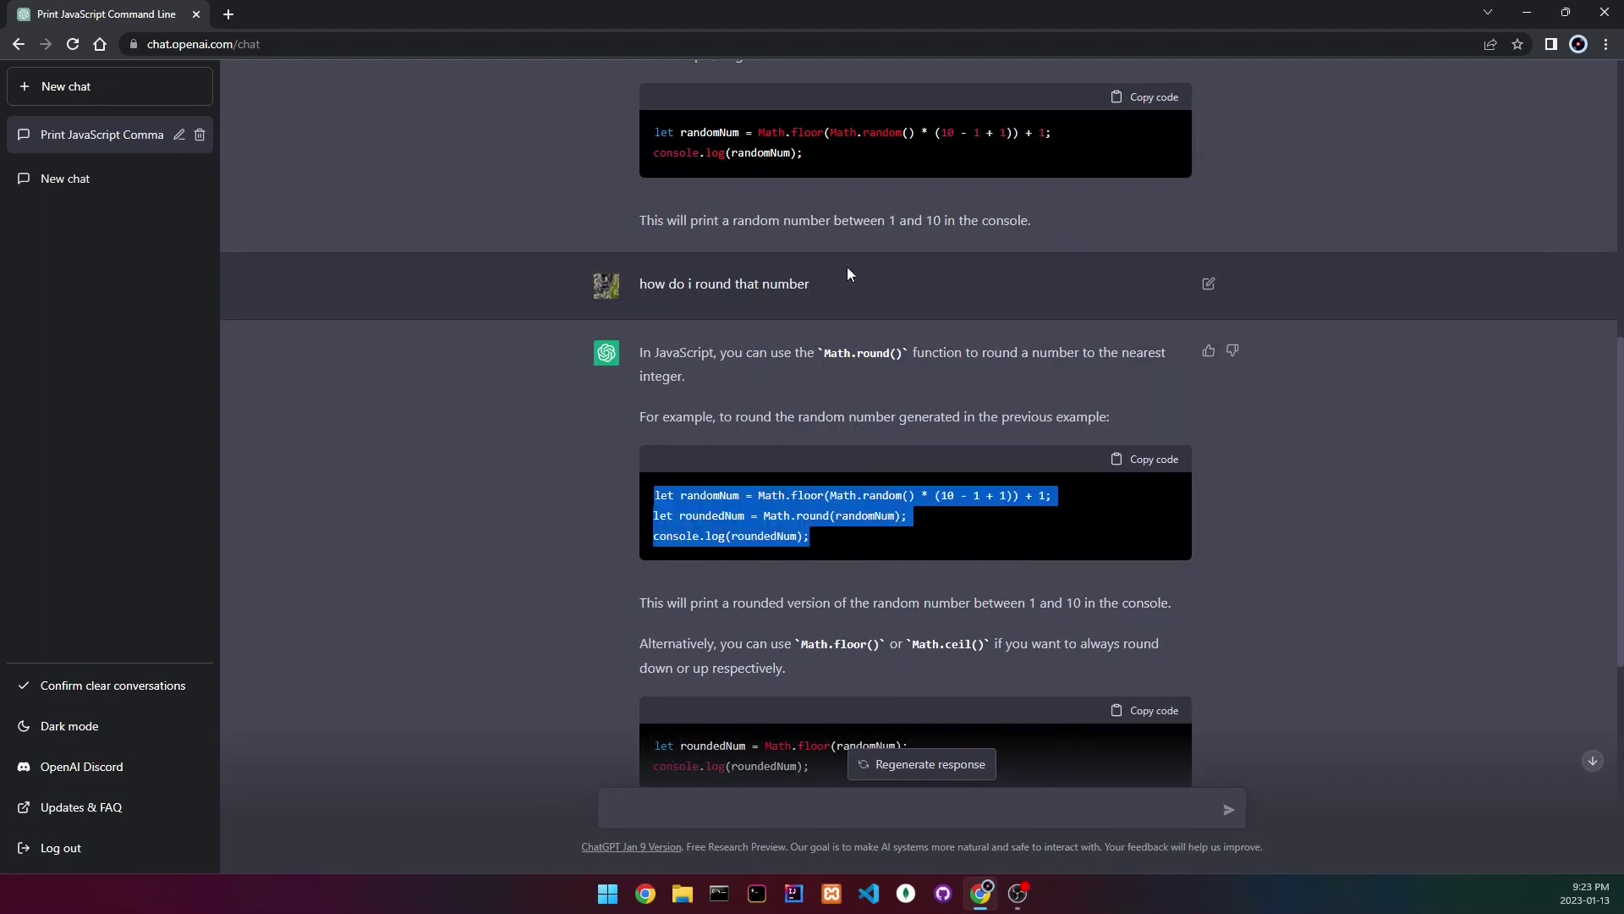
pyautogui.click(491, 434)
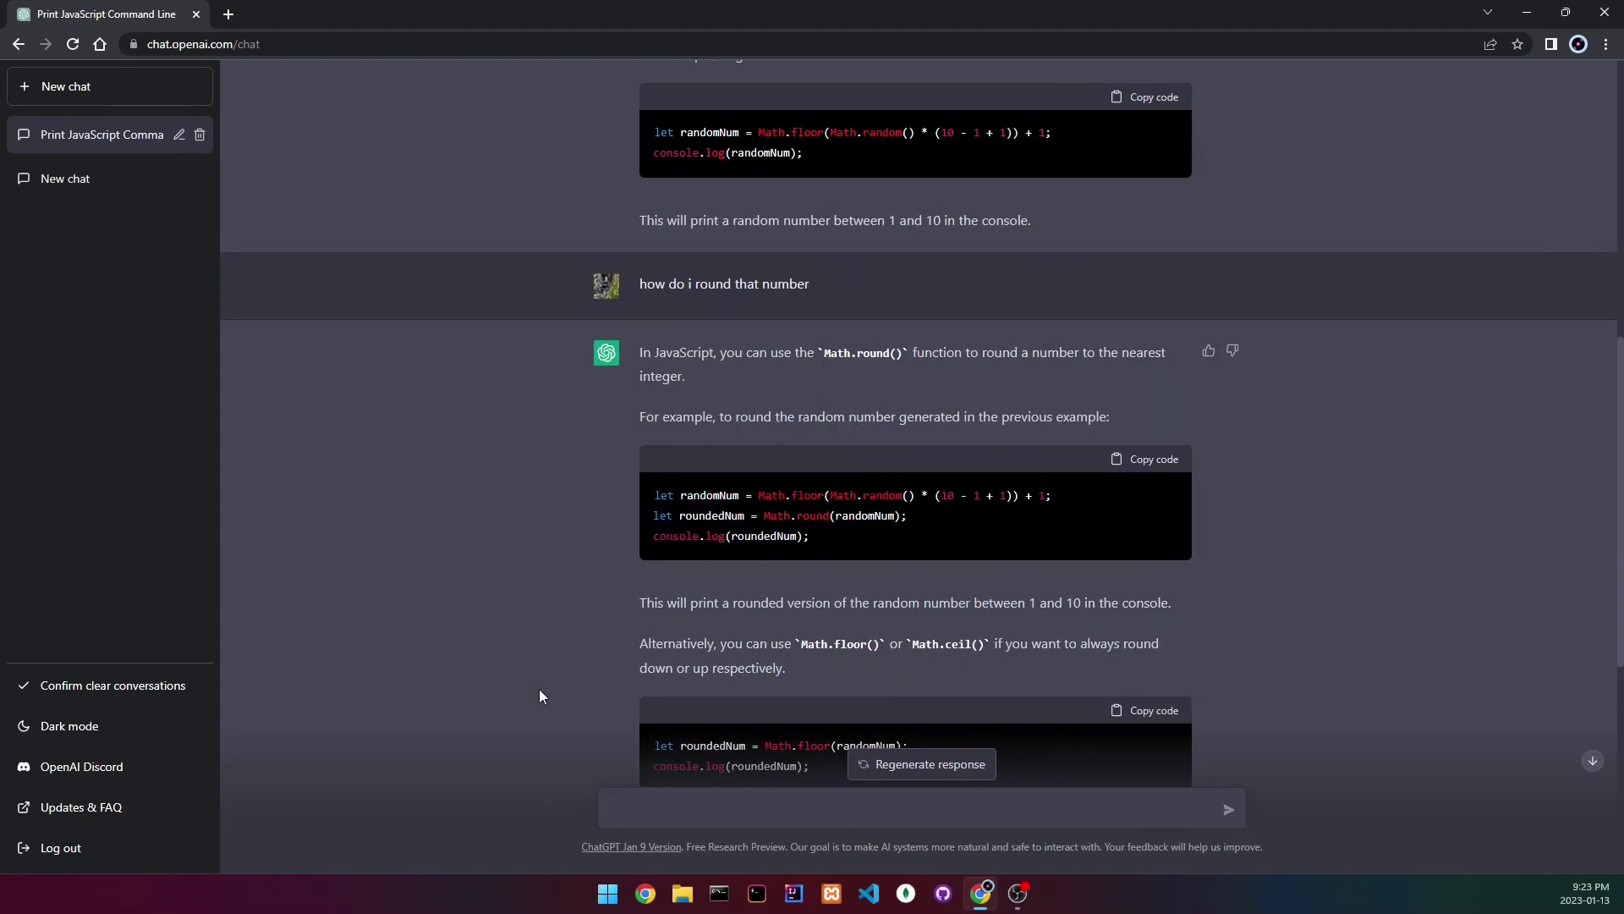
pyautogui.hotkey('ctrl', 'shift', 'i')
pyautogui.click(145, 524)
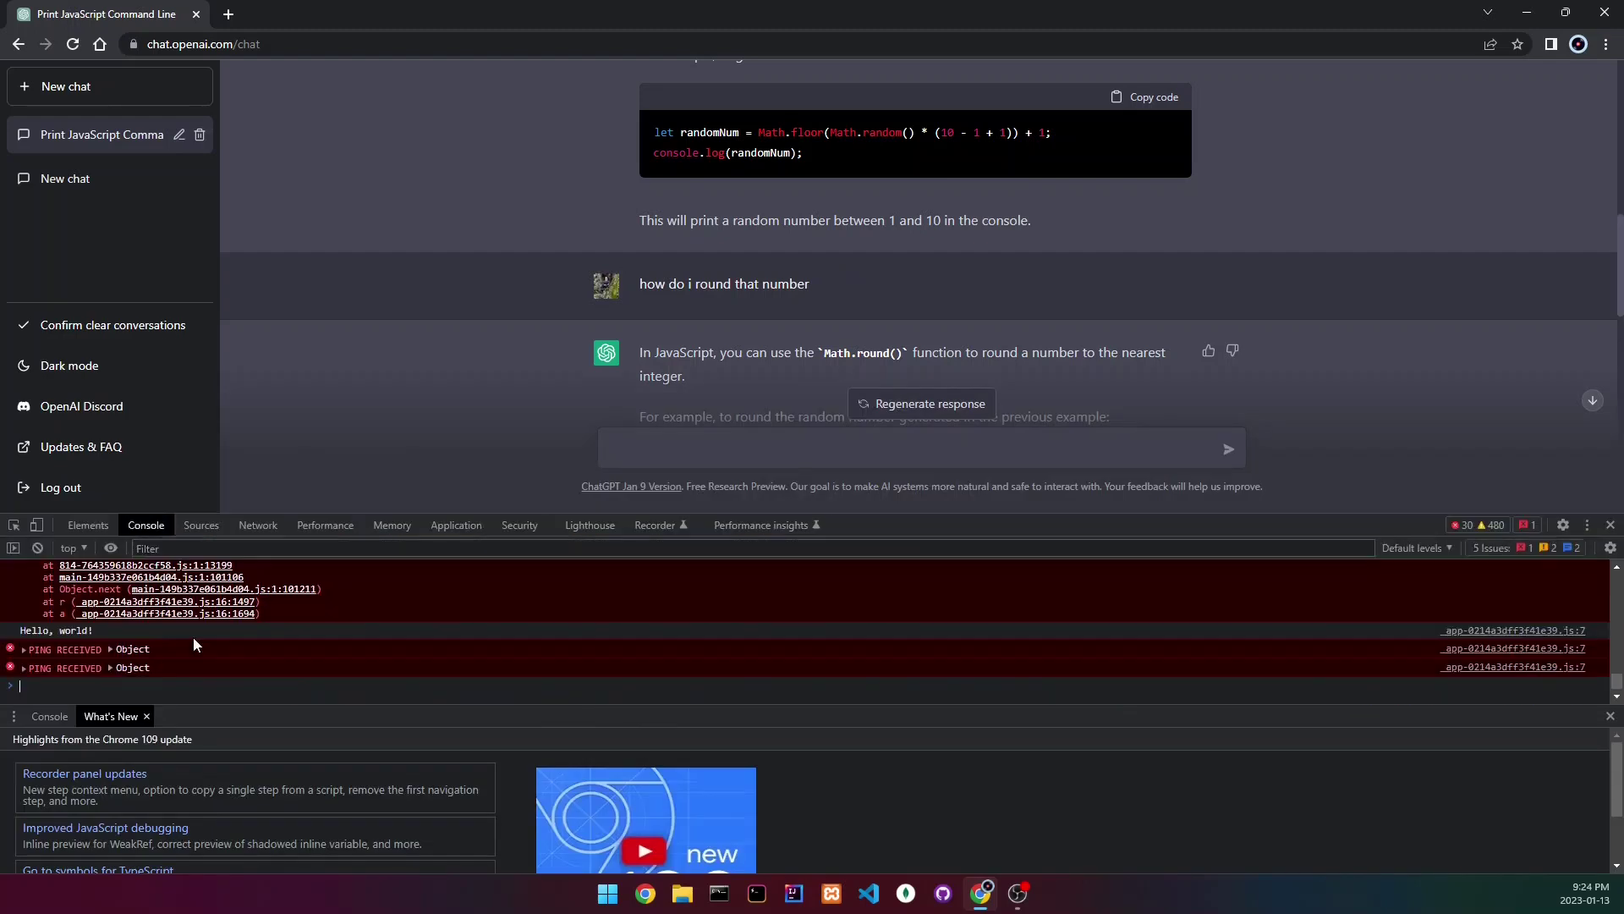
pyautogui.hotkey('ctrl', 'v')
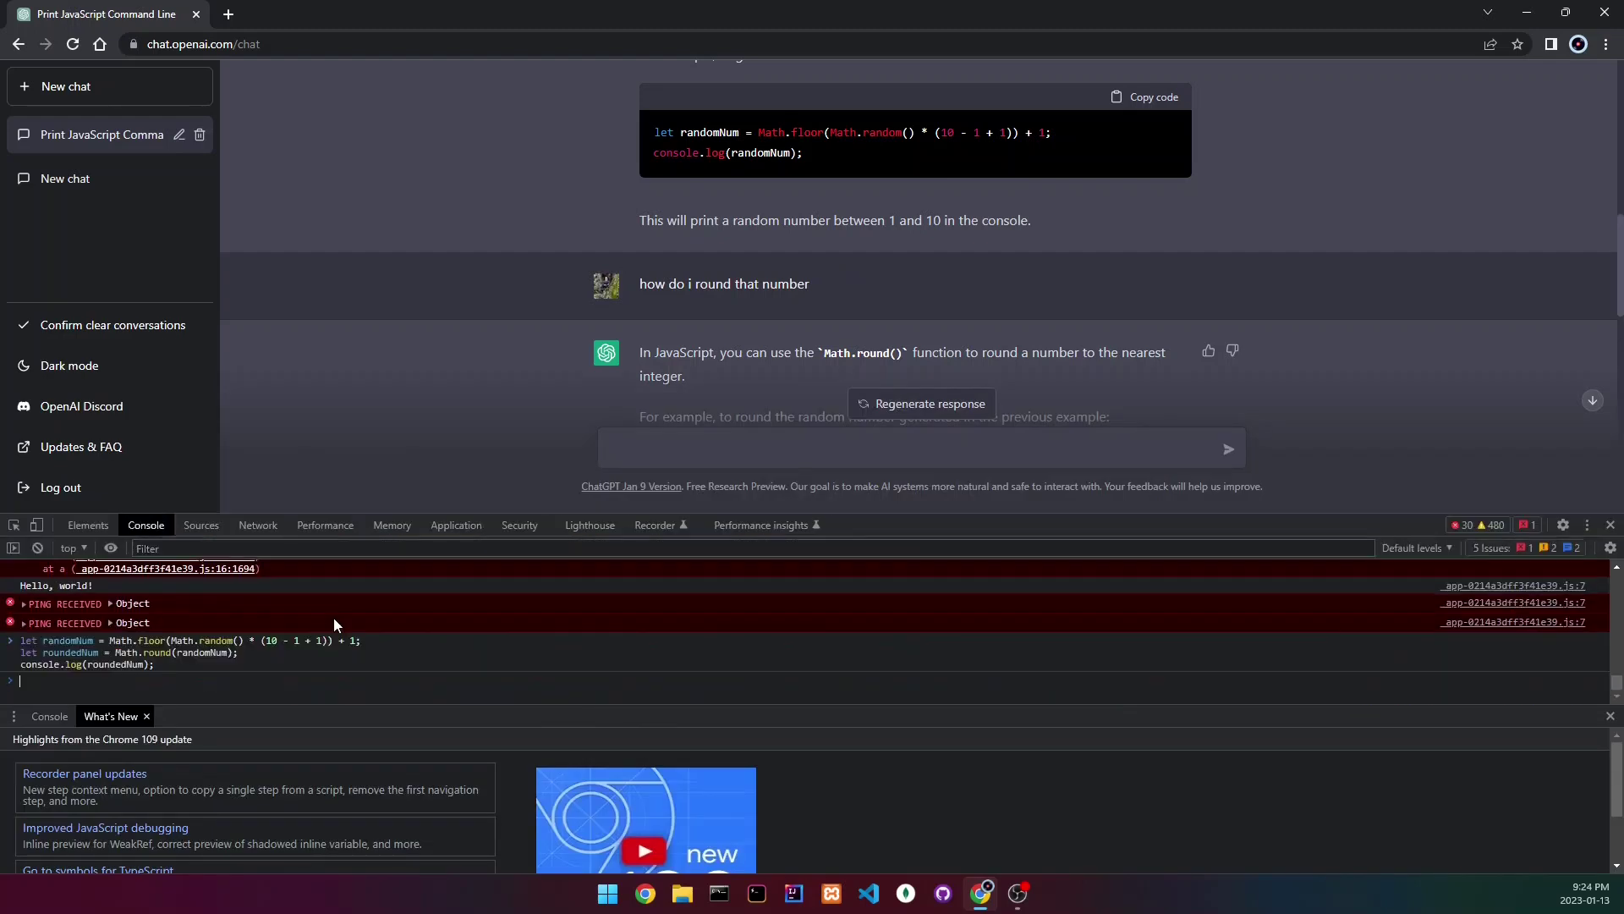
pyautogui.press('Return')
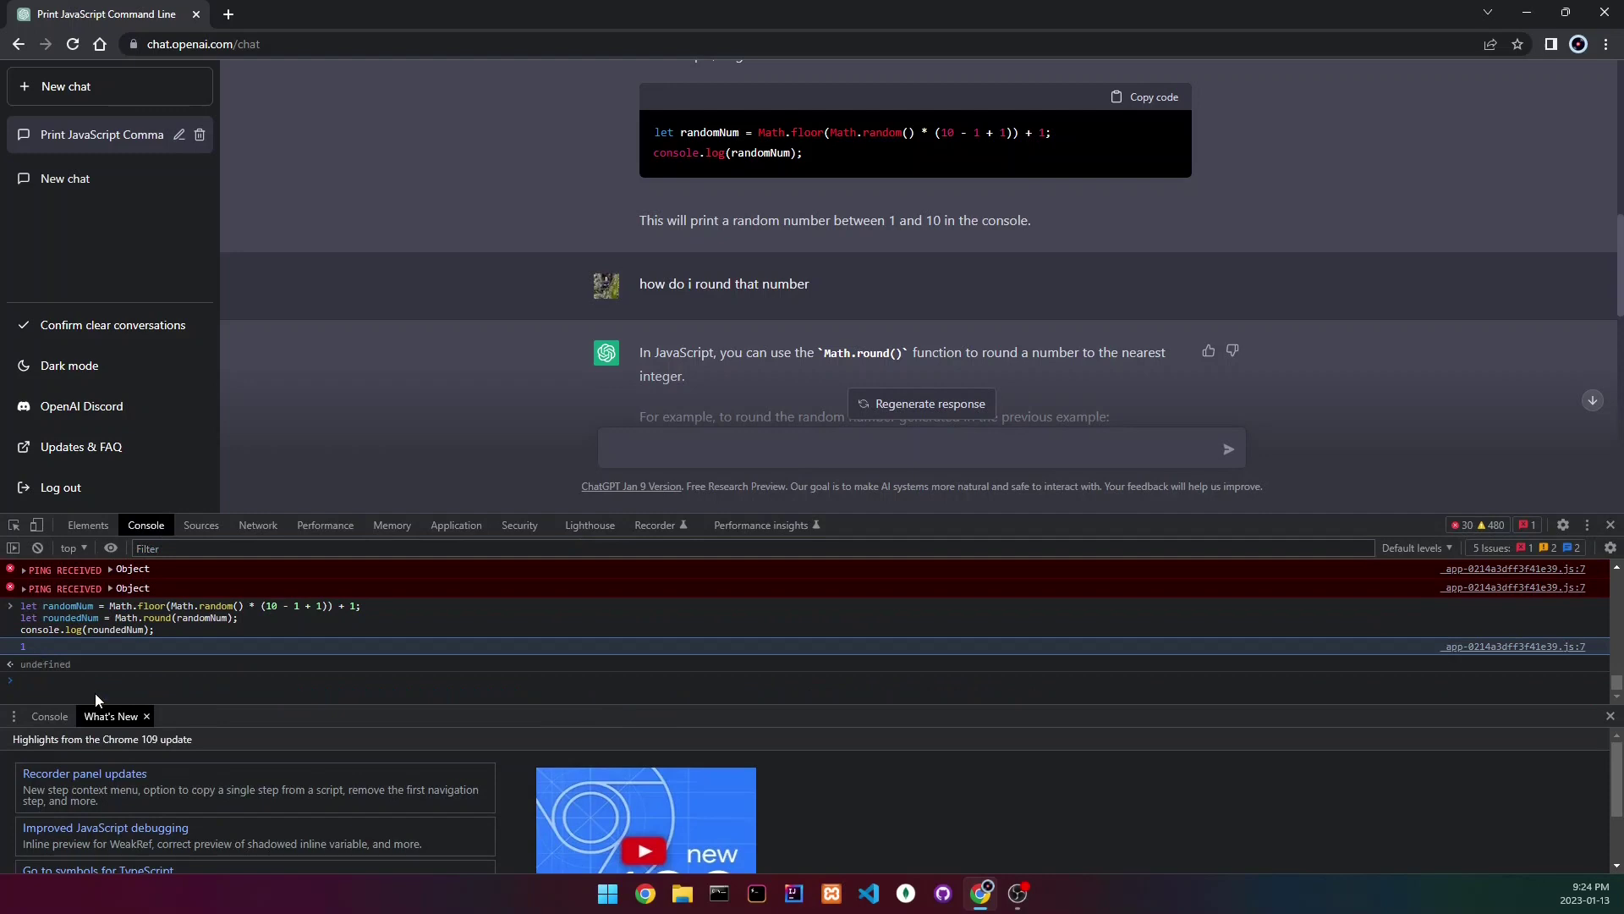
pyautogui.hotkey('ctrl', 'v')
pyautogui.press('Return')
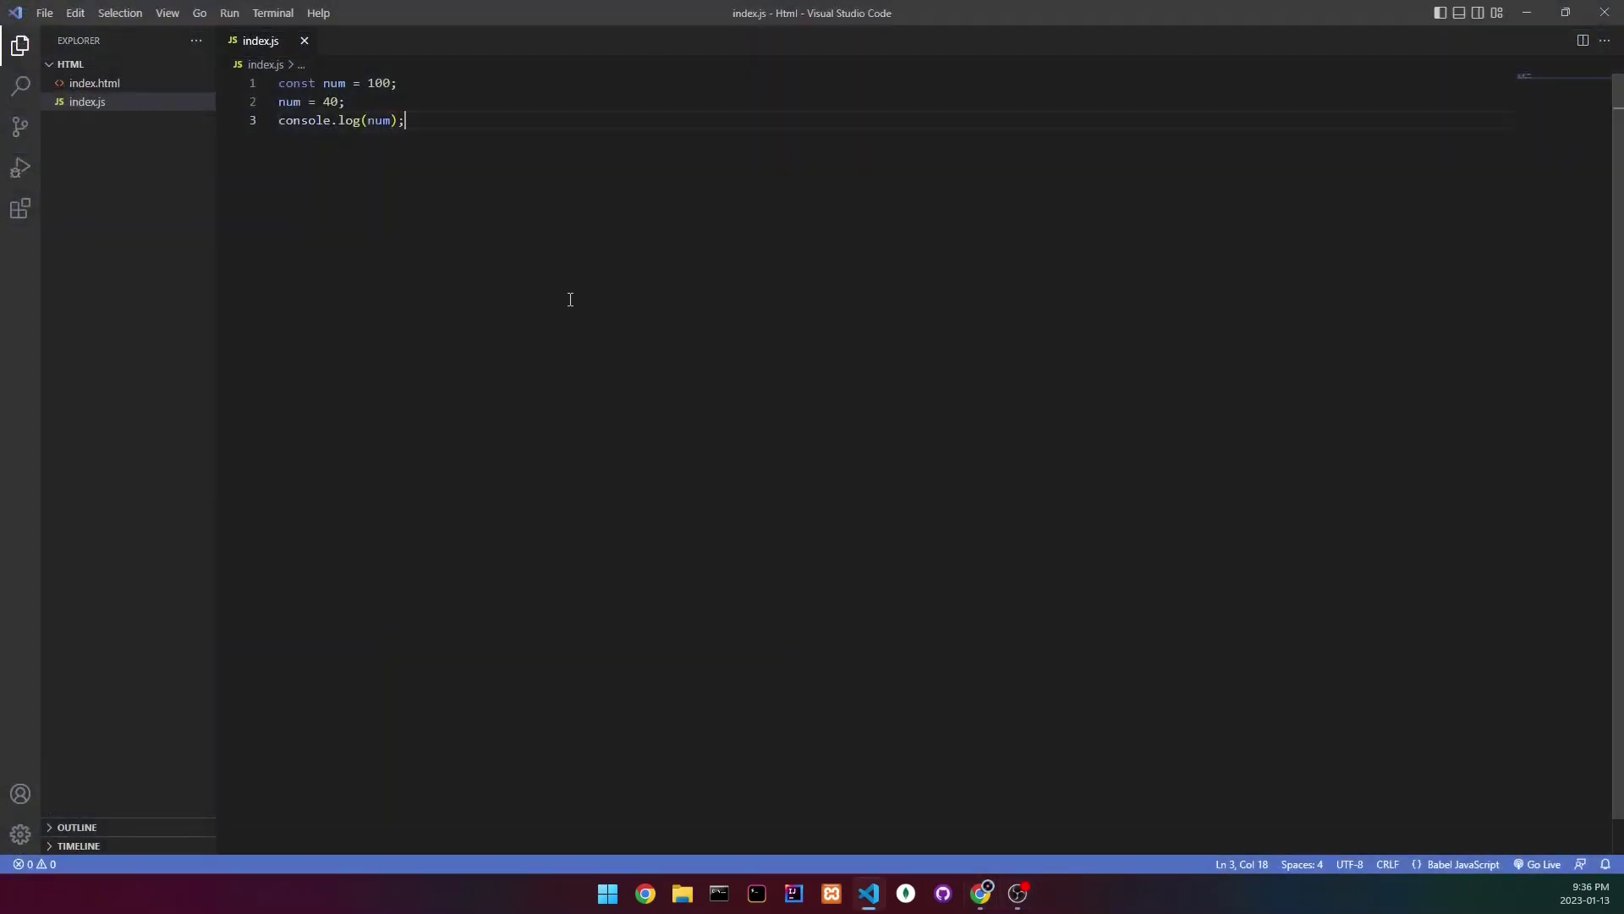
# - Run index.js's const num reassignment in Chrome's console, showing the 'Assignment to constant variable' TypeError
pyautogui.hotkey('ctrl', 'a')
pyautogui.hotkey('ctrl', 'c')
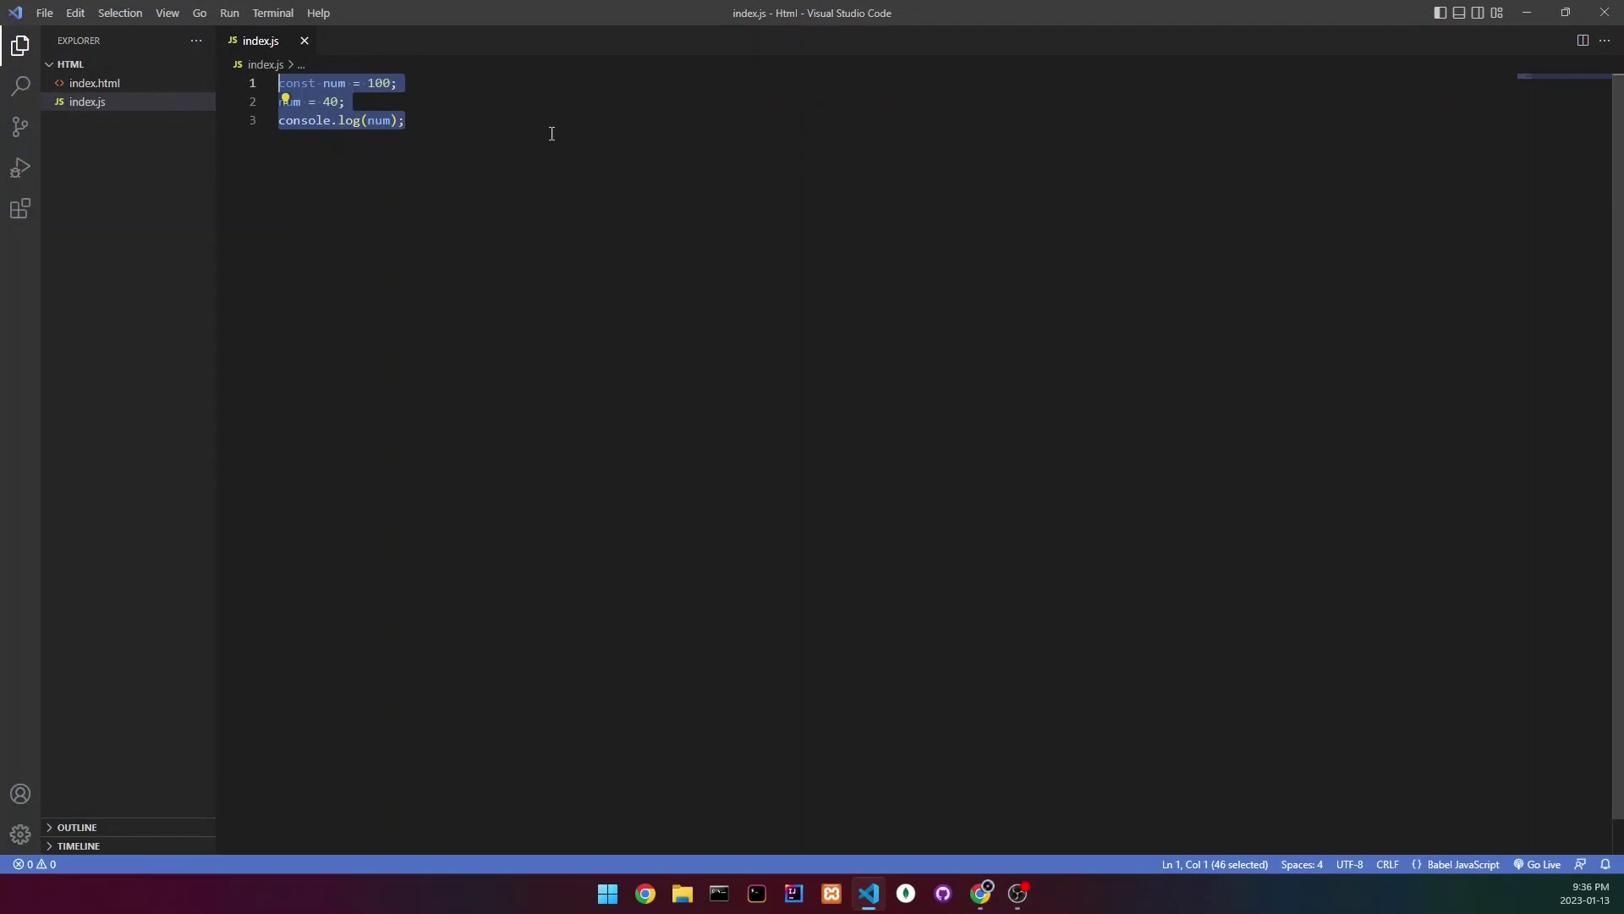
pyautogui.click(551, 133)
pyautogui.click(869, 895)
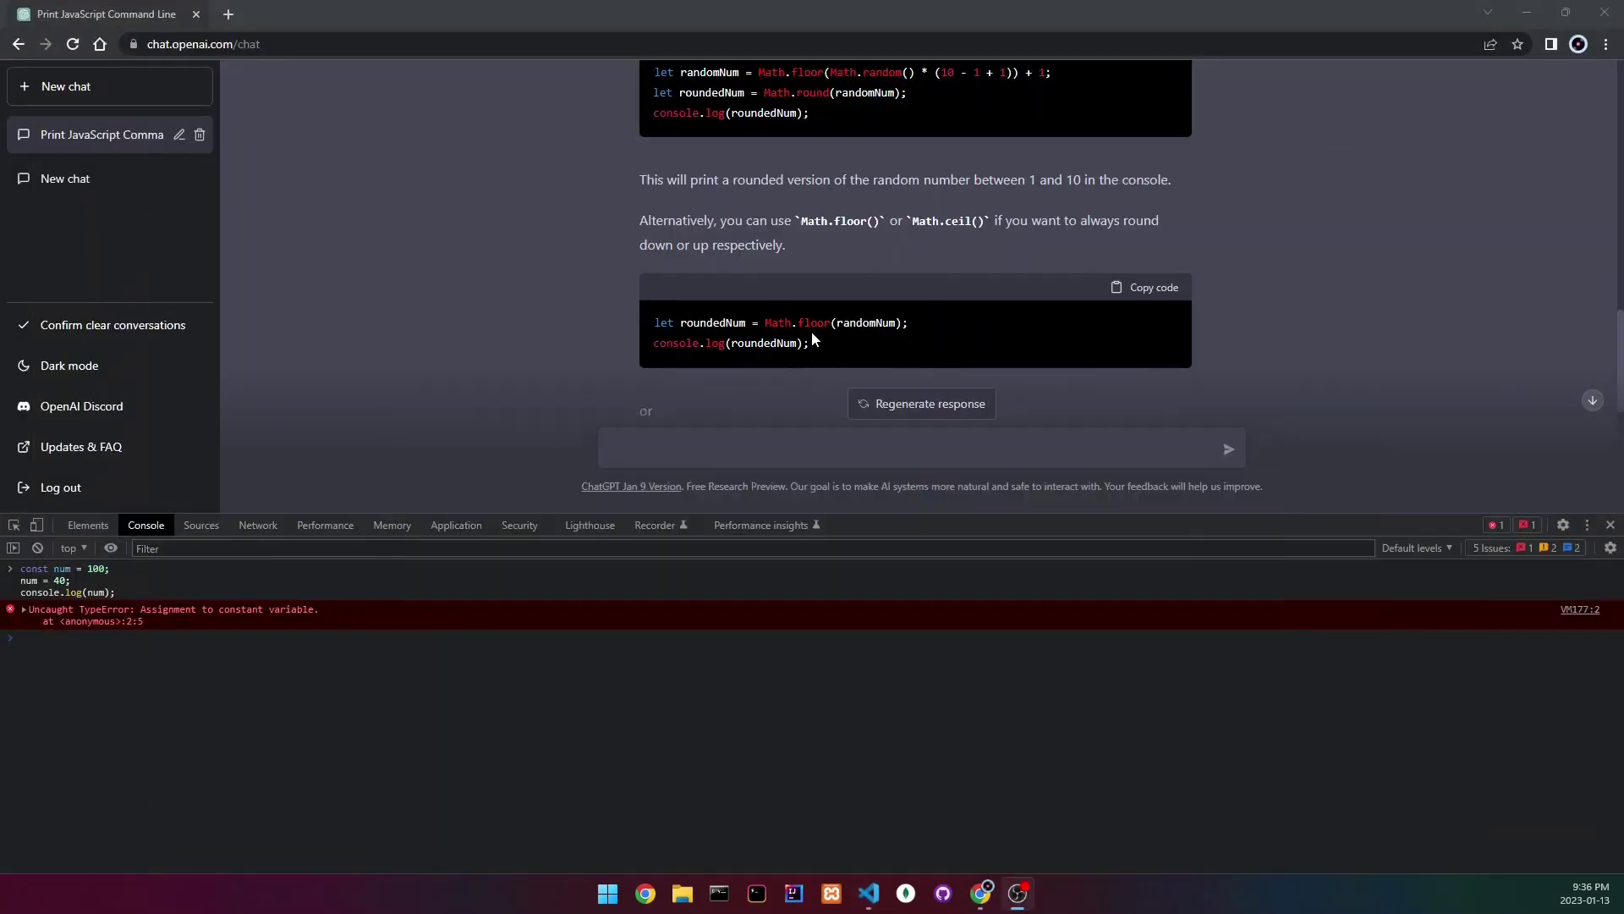
pyautogui.scroll(3, 564, 193)
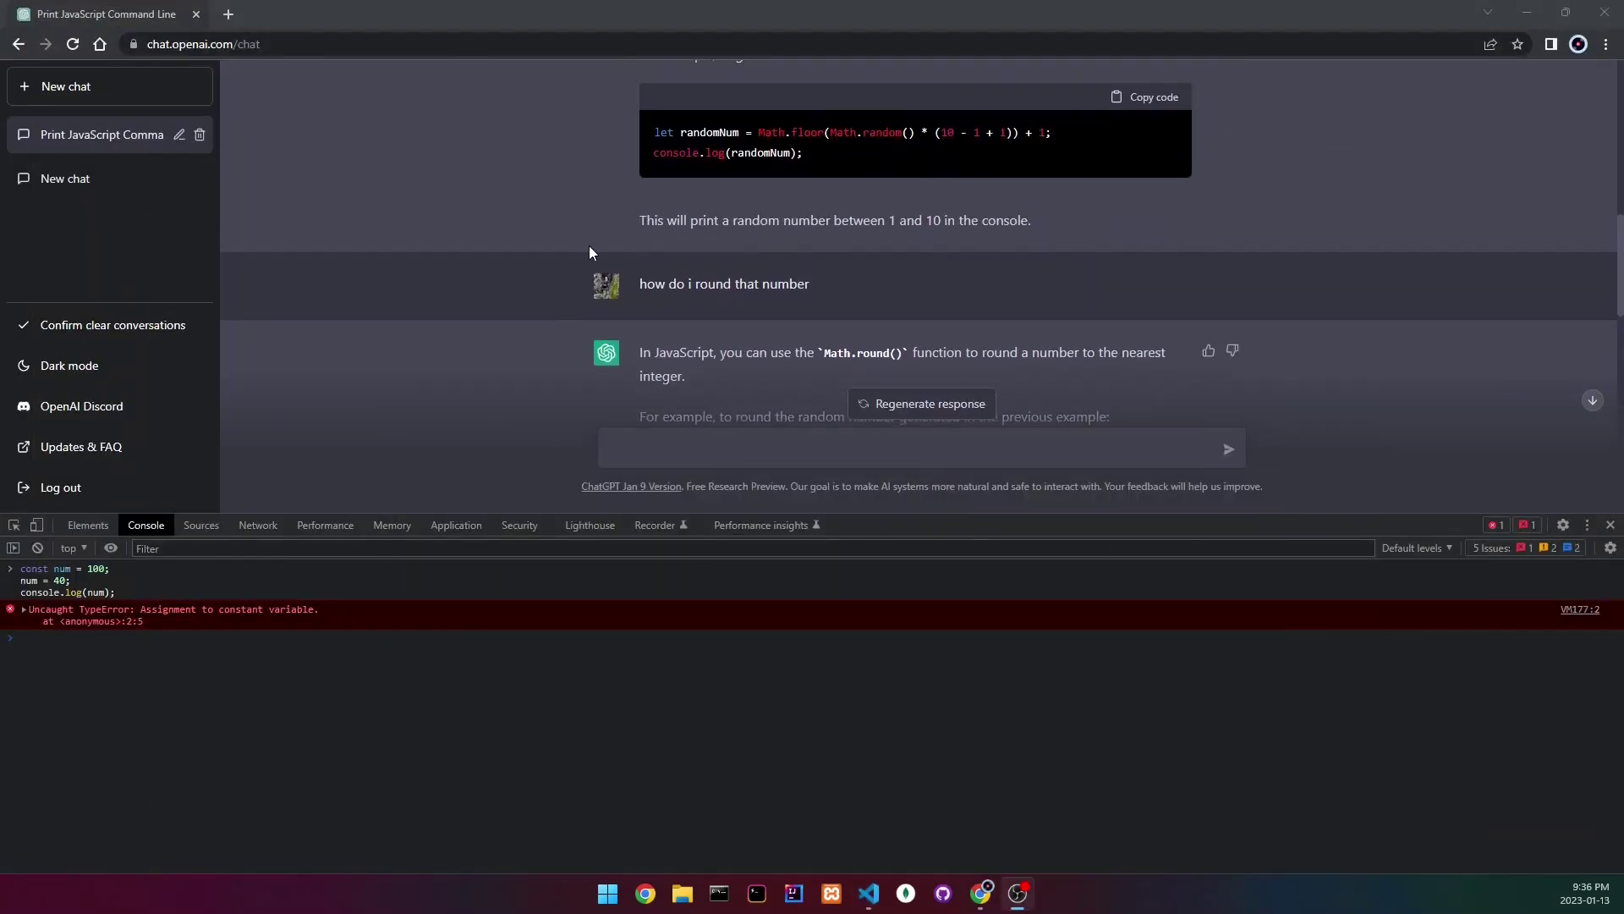
pyautogui.scroll(-3, 588, 245)
pyautogui.scroll(-3, 799, 334)
pyautogui.click(638, 439)
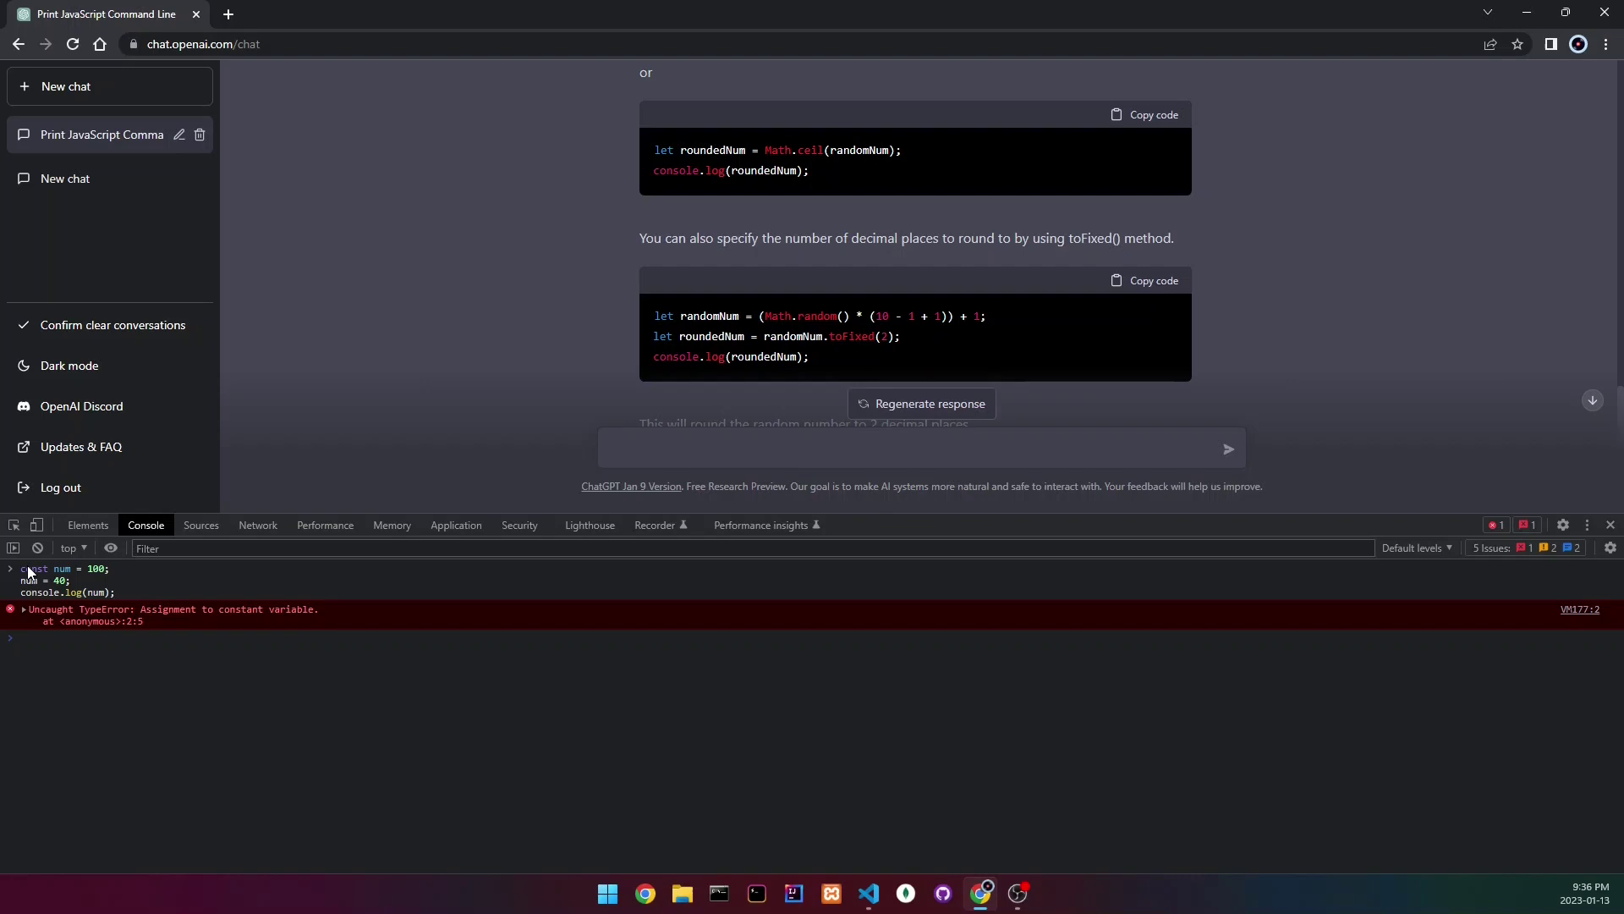
pyautogui.moveTo(20, 566); pyautogui.dragTo(46, 570)
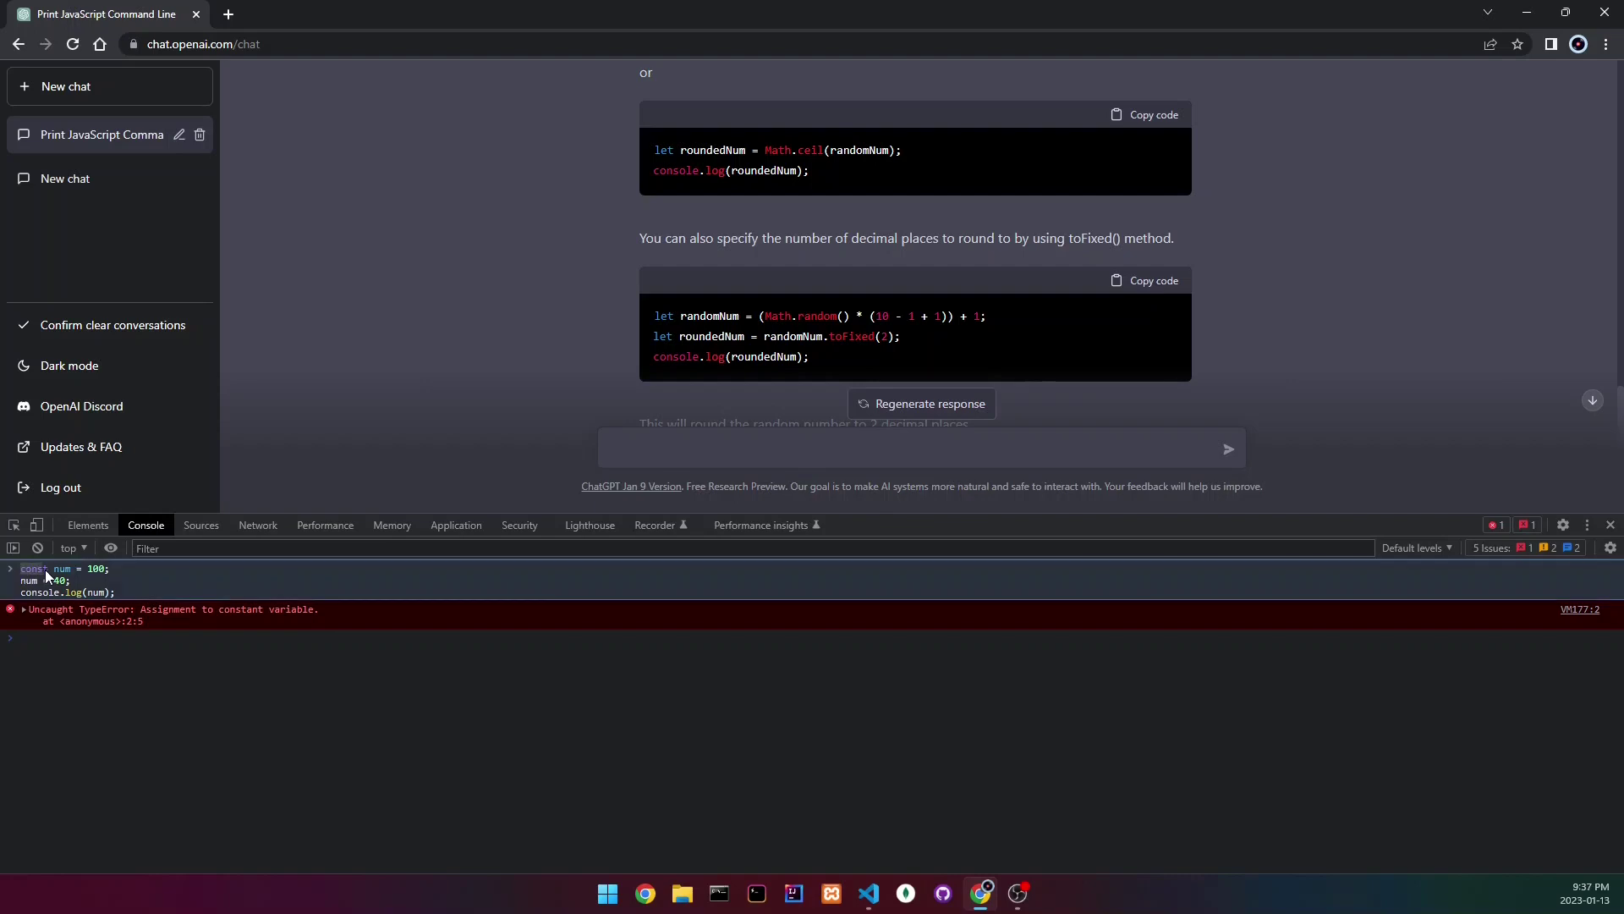
pyautogui.doubleClick(97, 570)
pyautogui.moveTo(179, 613); pyautogui.dragTo(108, 611)
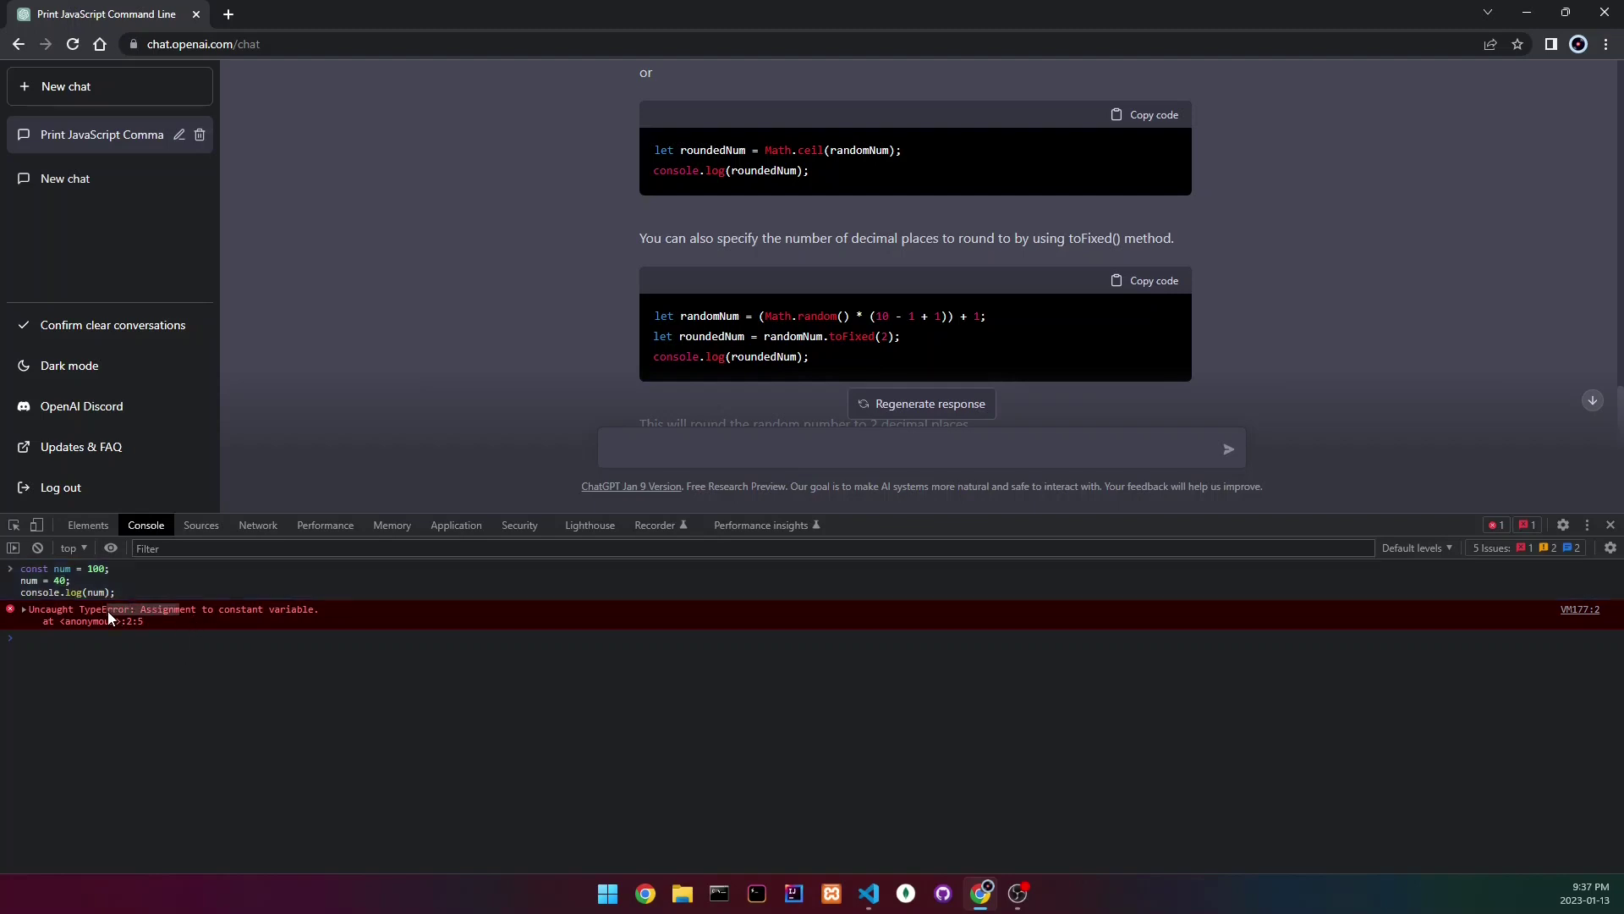
pyautogui.click(1610, 525)
# - Send the const reassignment snippet to ChatGPT, which replies with a 'Too many requests' error
pyautogui.hotkey('ctrl', 'v')
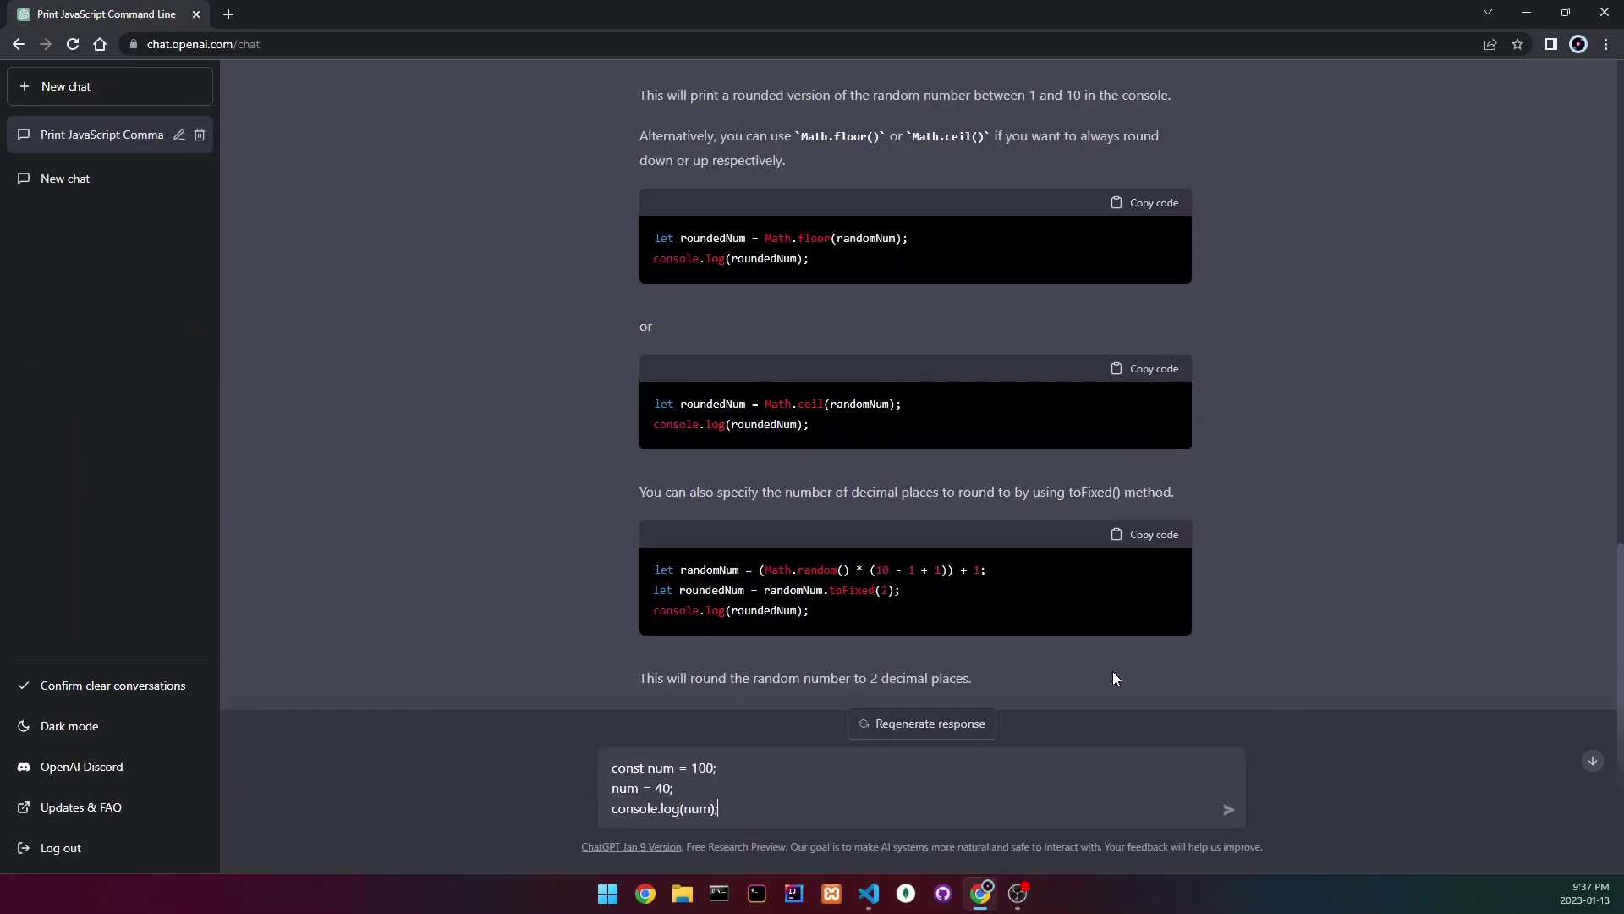
pyautogui.press('Return')
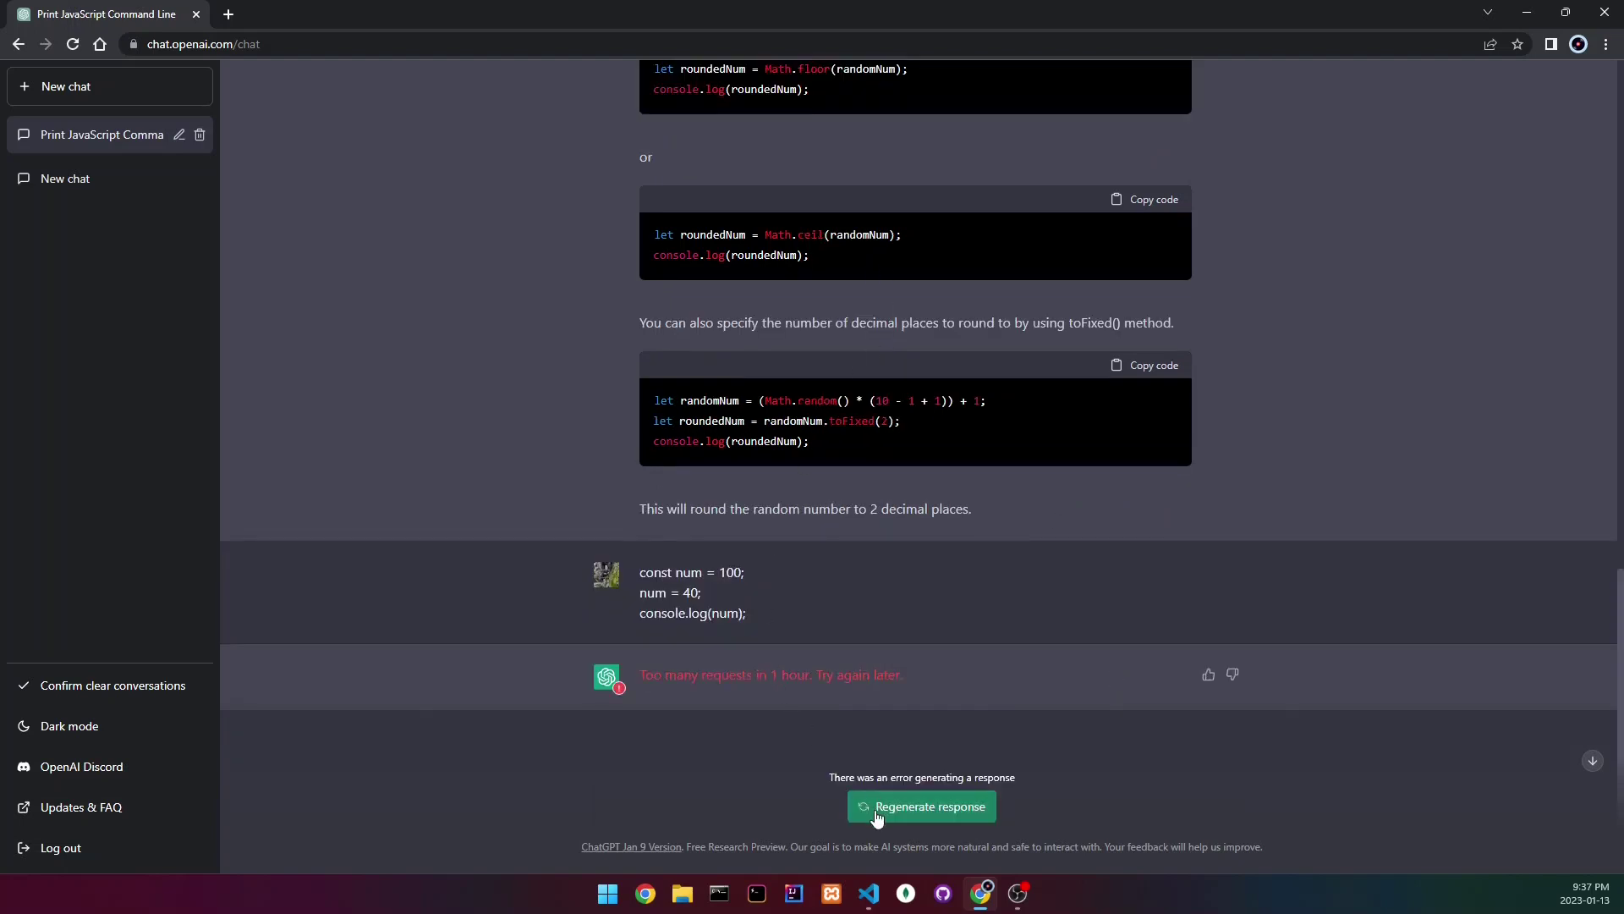
pyautogui.moveTo(676, 622); pyautogui.dragTo(679, 645)
pyautogui.click(744, 643)
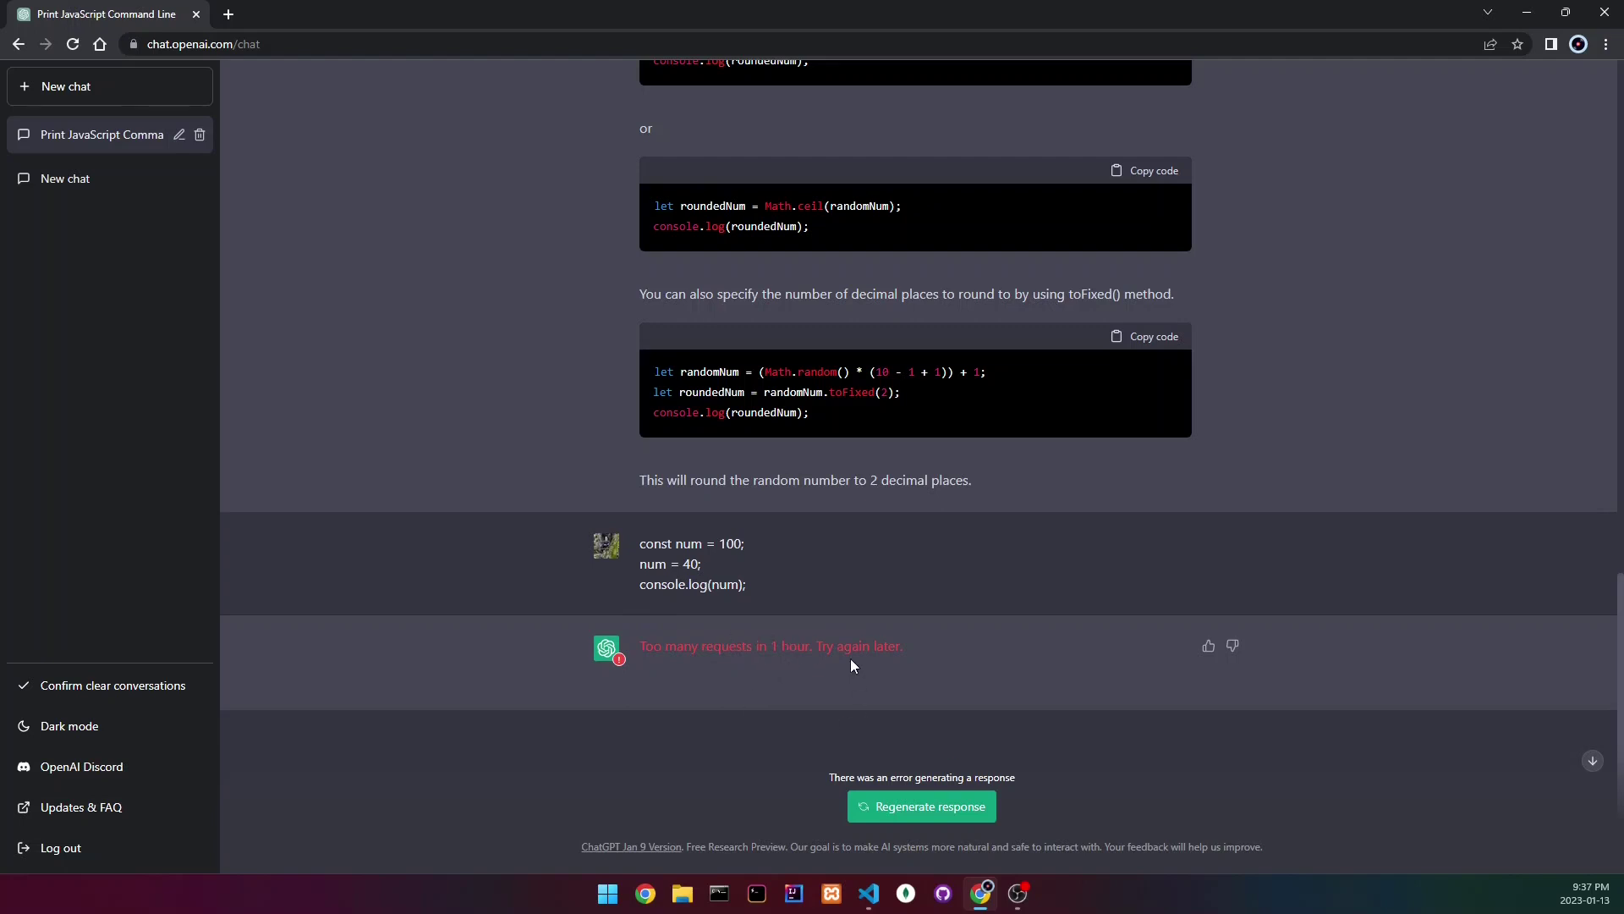
pyautogui.moveTo(876, 647); pyautogui.dragTo(769, 646)
# - Retry regenerating the response several times after the rate-limit error
pyautogui.click(935, 813)
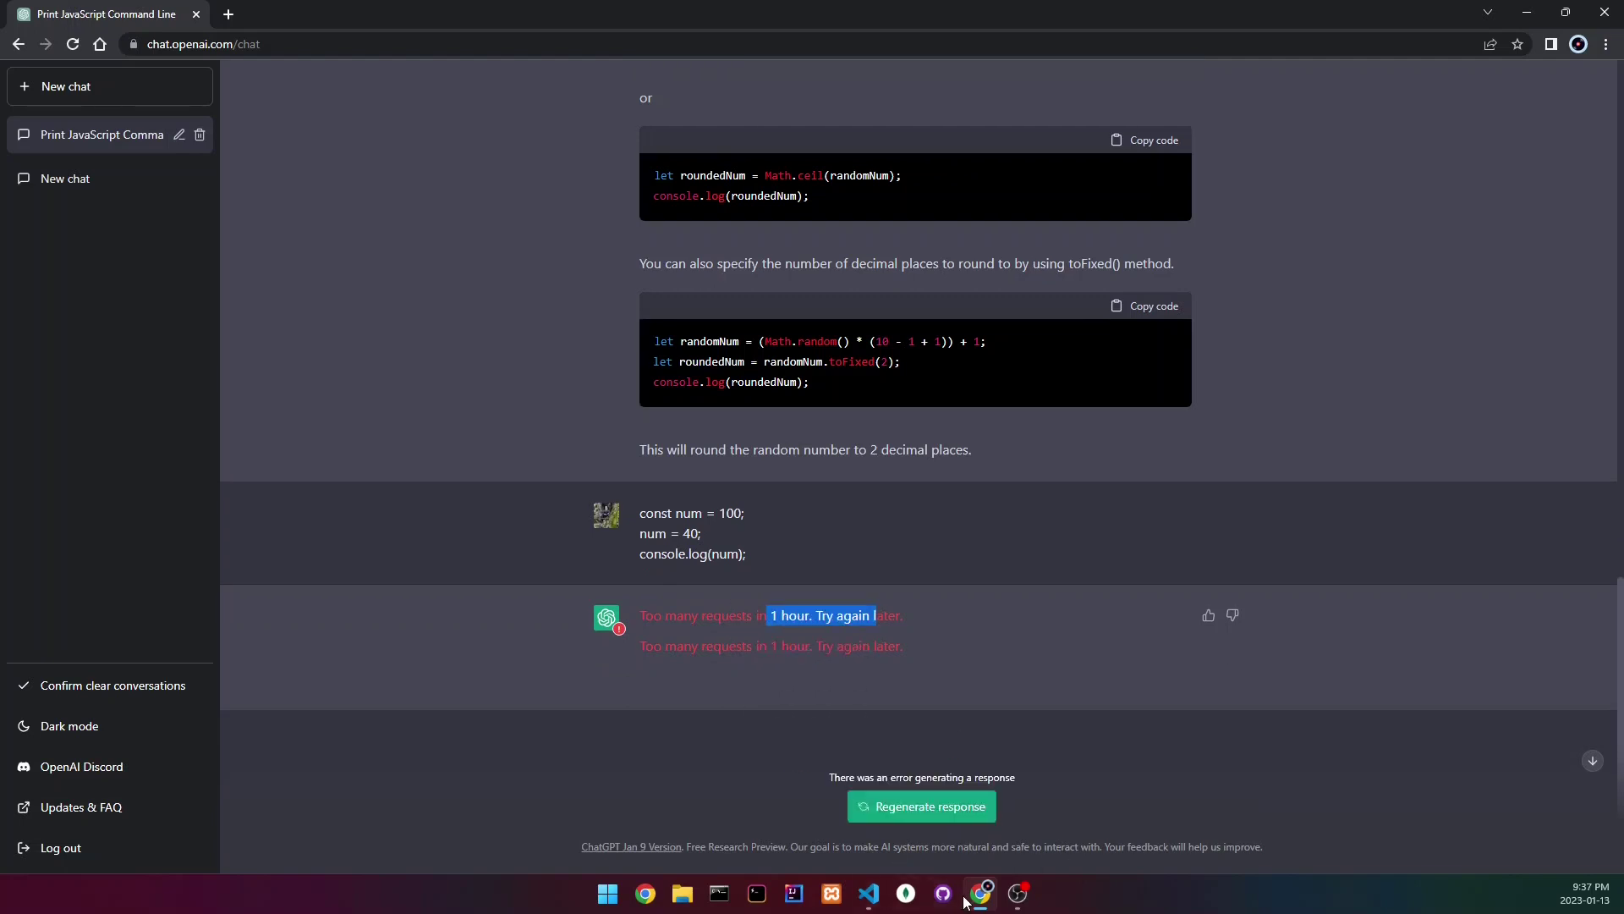
pyautogui.click(928, 808)
pyautogui.click(928, 810)
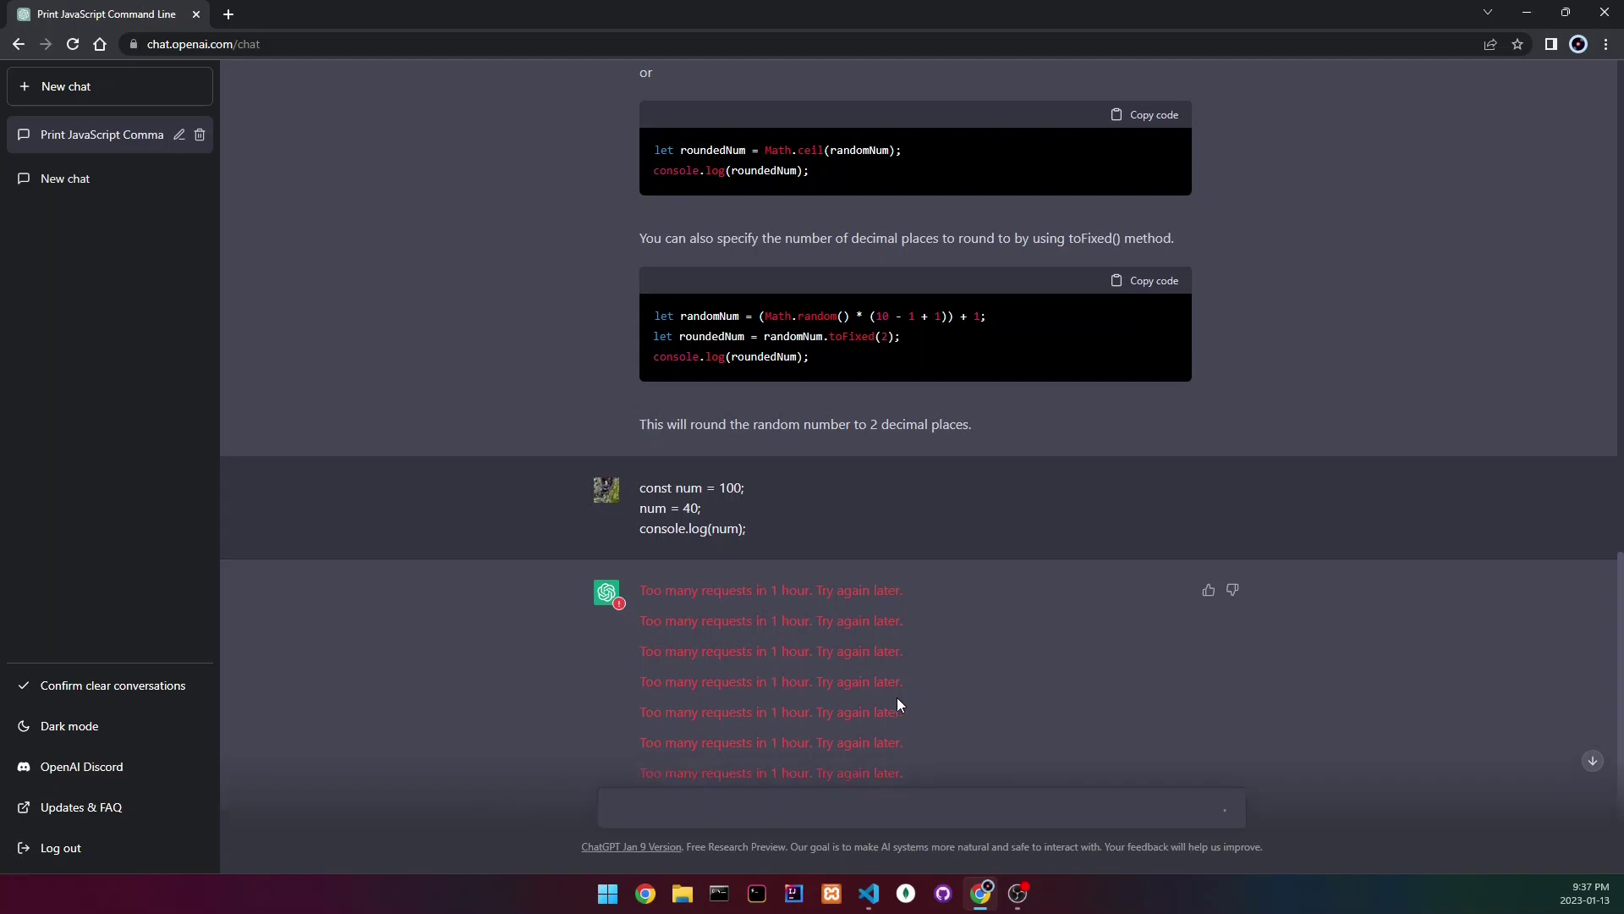
pyautogui.scroll(3, 1029, 576)
pyautogui.scroll(-3, 940, 508)
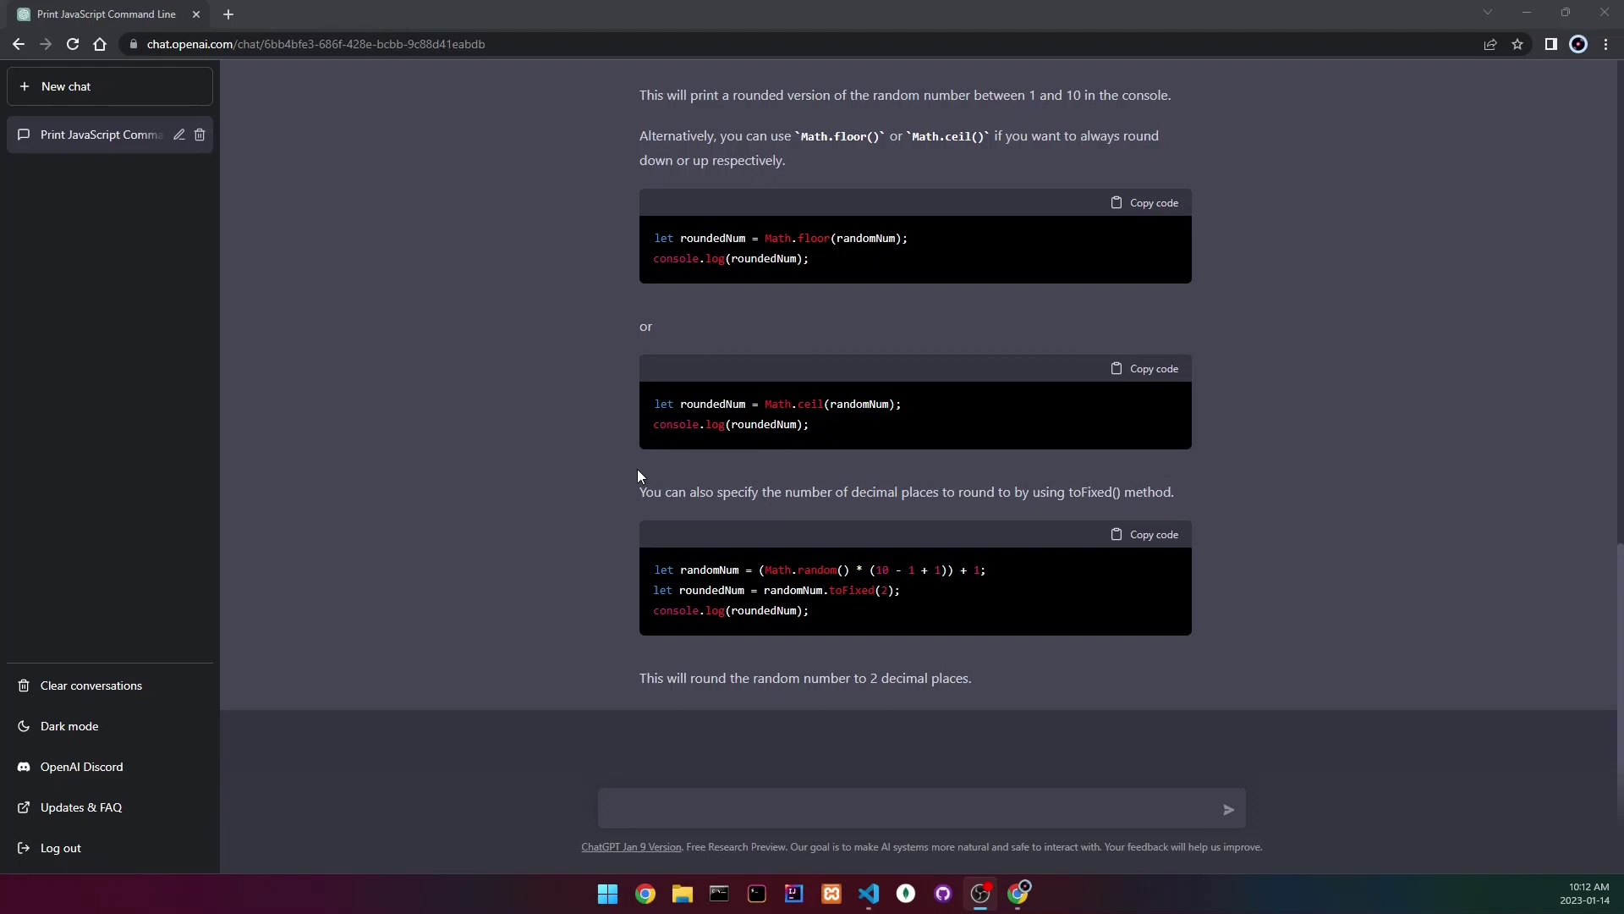
# - Paste the three-line const num code from index.js into ChatGPT and send it
pyautogui.click(813, 821)
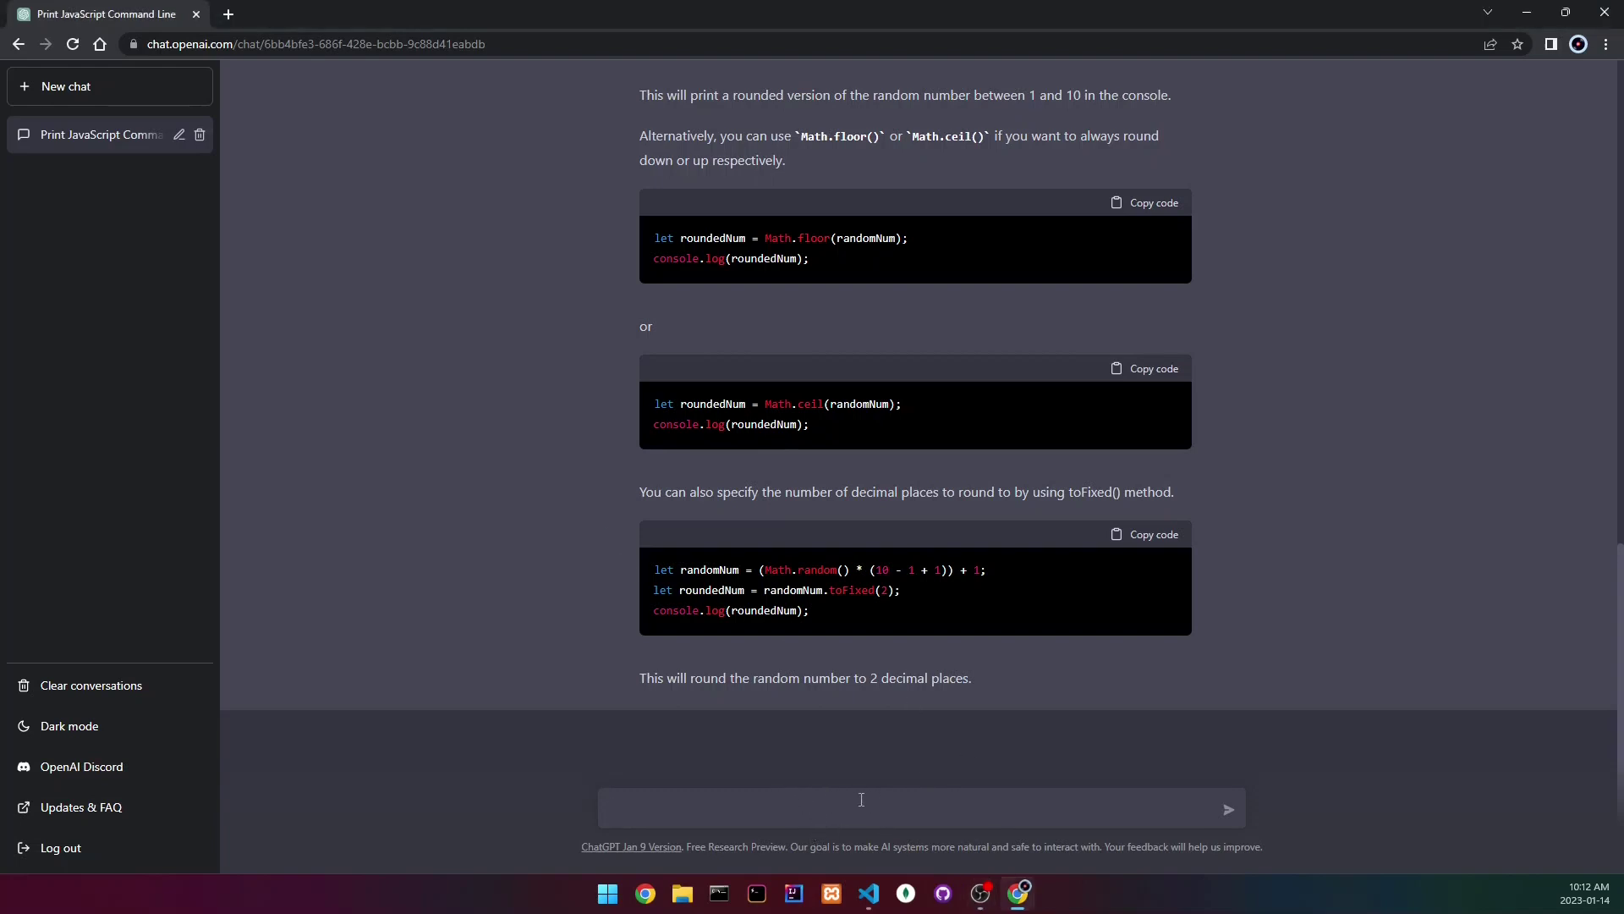
pyautogui.click(868, 894)
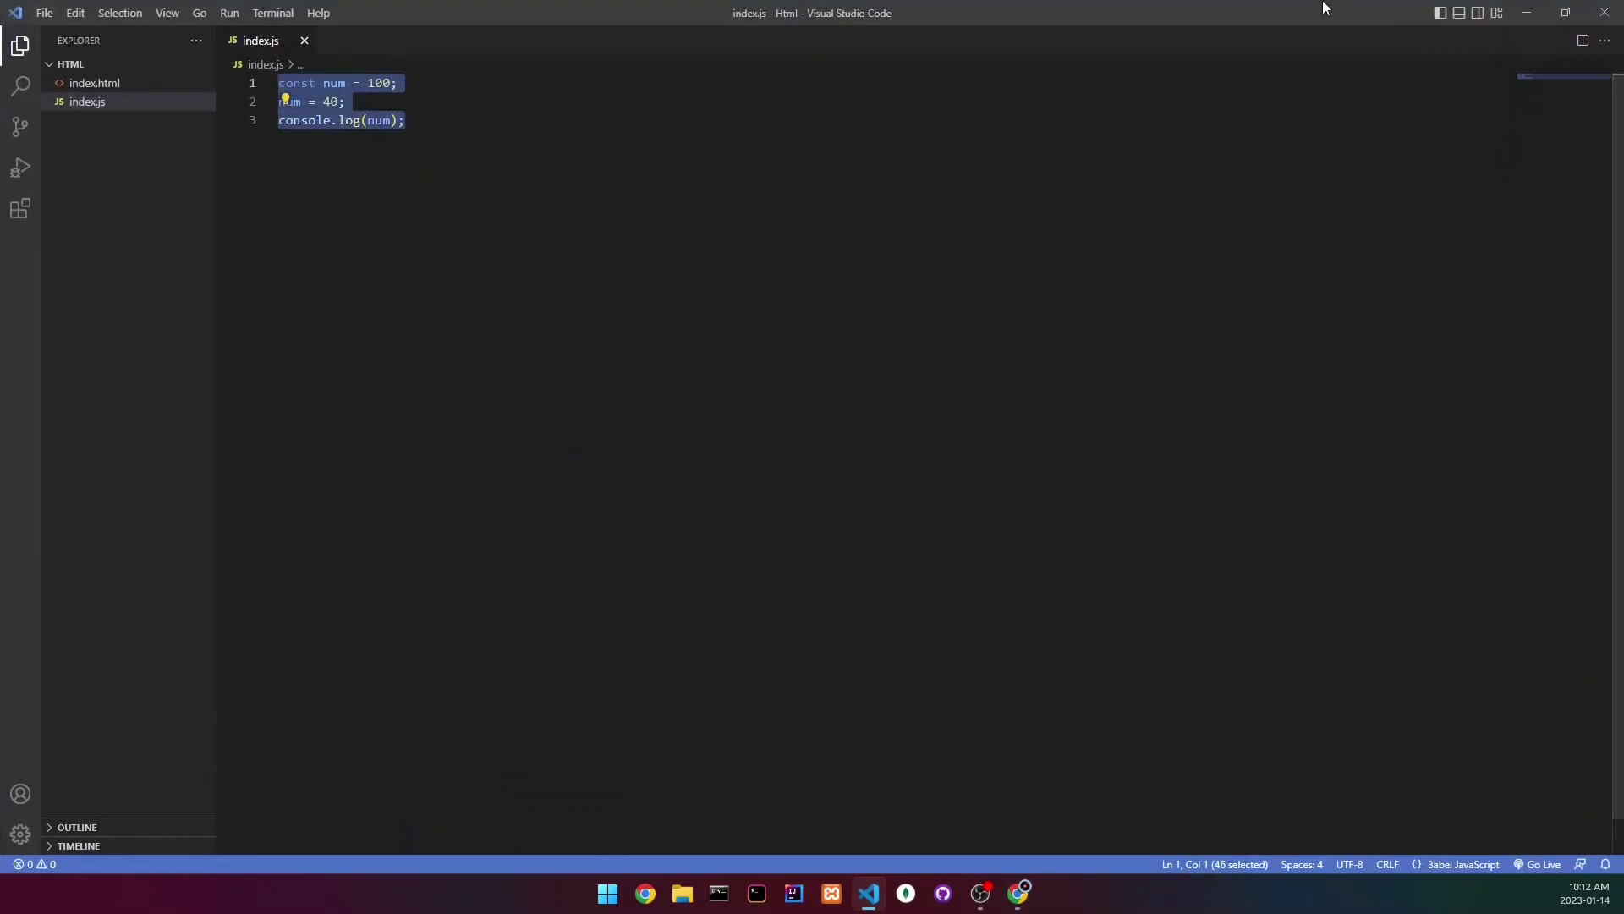
pyautogui.click(1526, 12)
pyautogui.write('const num = 100; num = 40; console.log(num);')
pyautogui.press('Return')
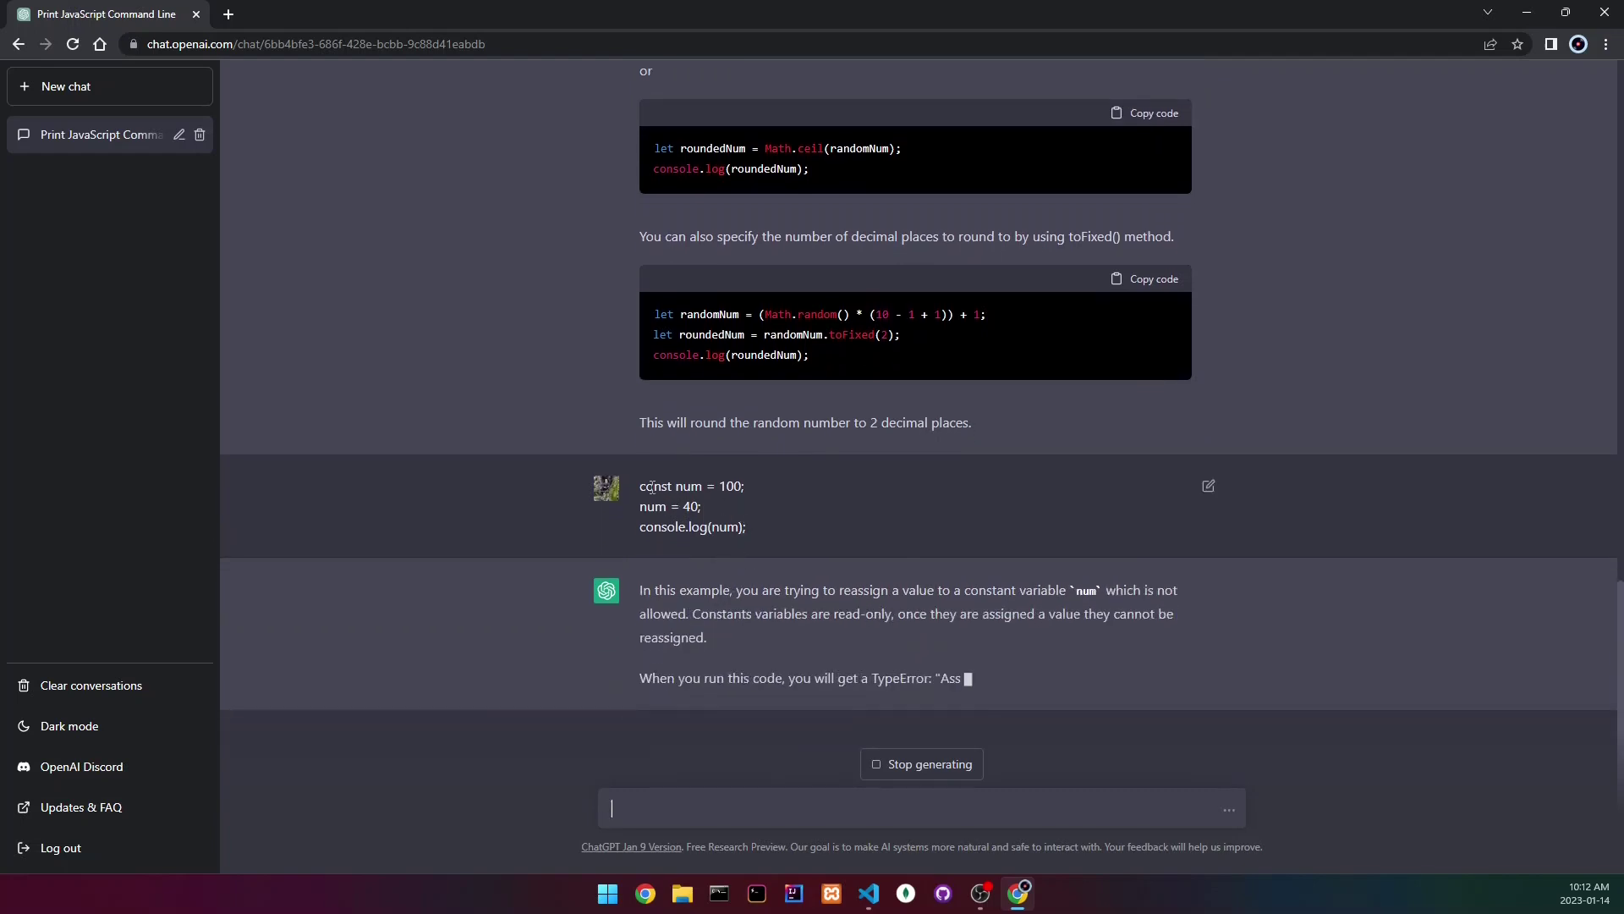
pyautogui.moveTo(639, 486); pyautogui.dragTo(774, 502)
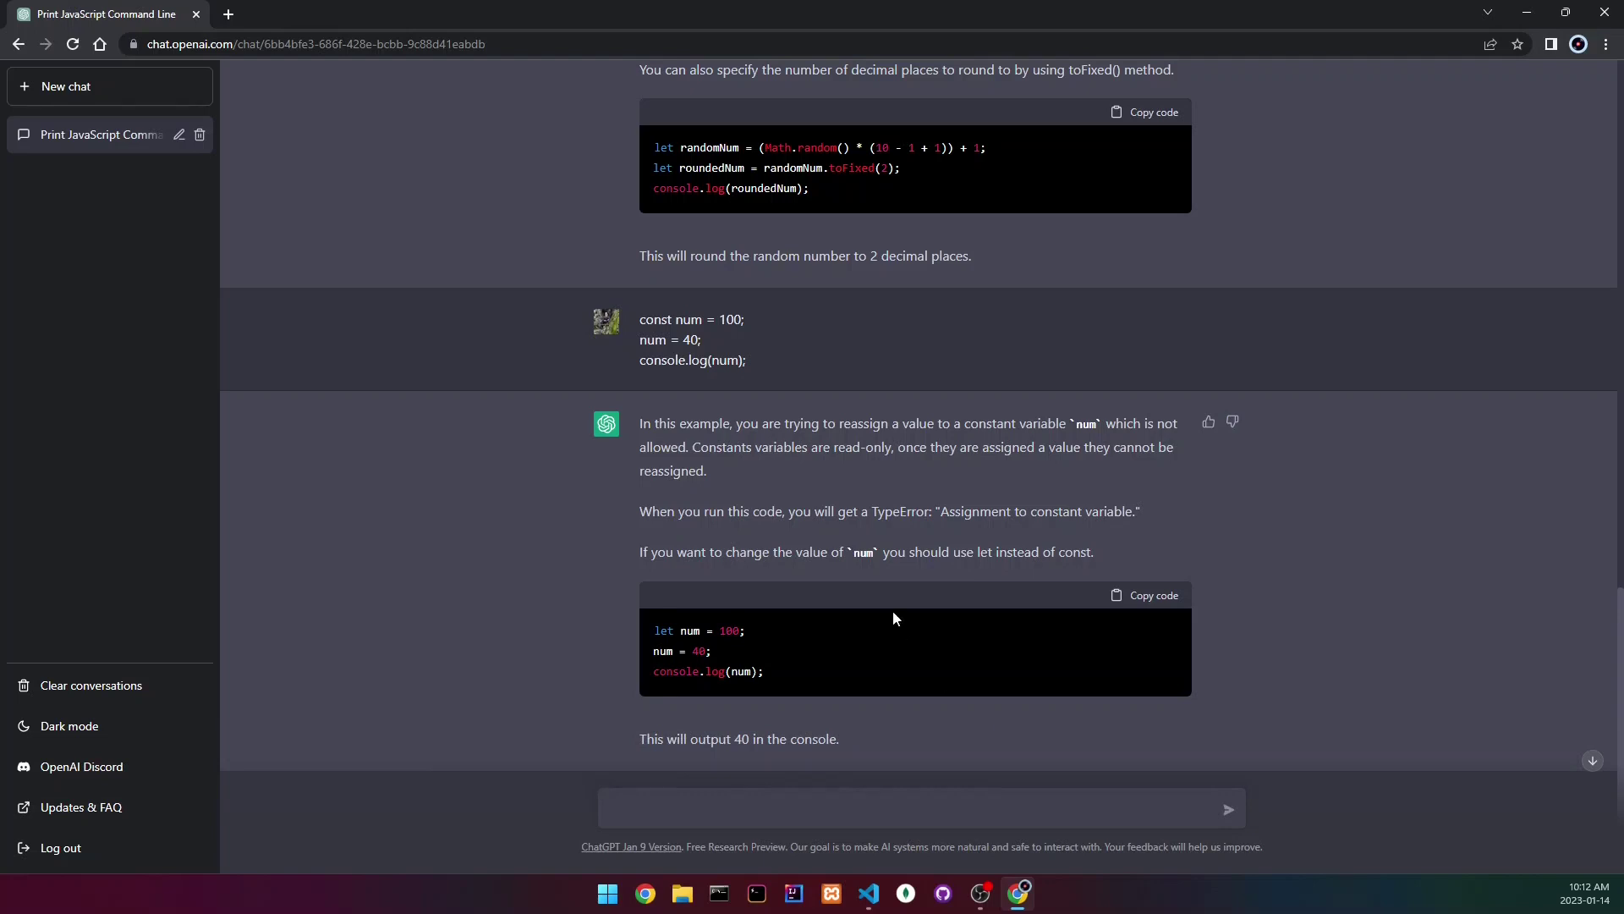
pyautogui.scroll(-2, 875, 580)
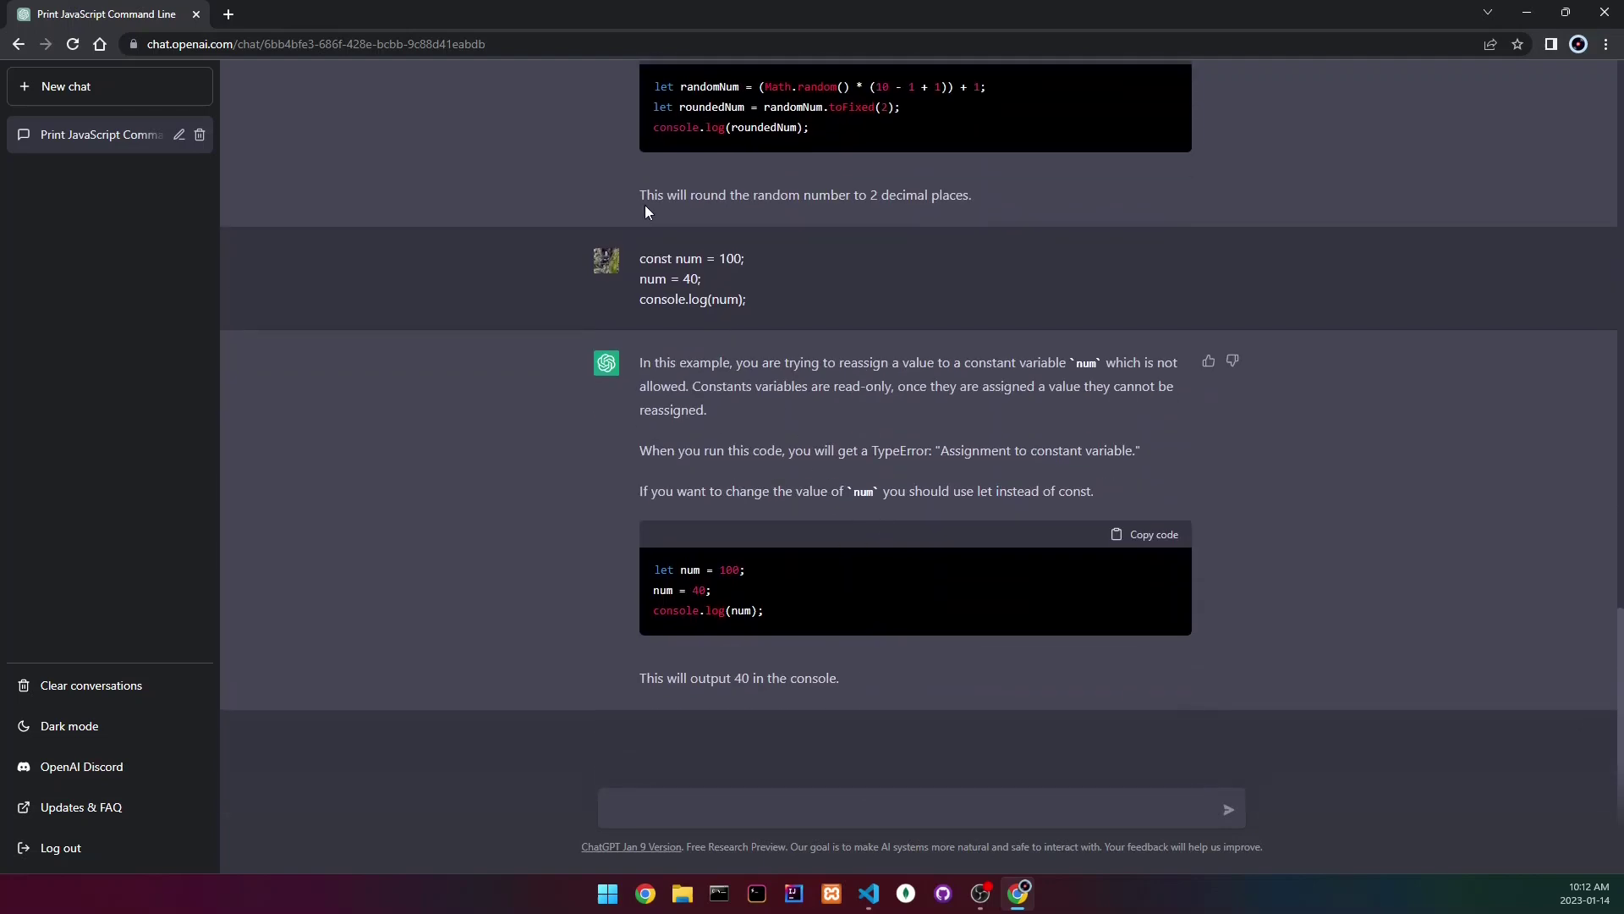
# - Highlight 'const num' in the sent question to review the reassigned constant
pyautogui.moveTo(882, 338)
pyautogui.moveTo(638, 263); pyautogui.dragTo(803, 329)
pyautogui.click(638, 261)
pyautogui.moveTo(639, 263); pyautogui.dragTo(693, 260)
pyautogui.click(643, 261)
pyautogui.doubleClick(656, 257)
# - Review the answer's suggested let code and its note that it outputs 40
pyautogui.doubleClick(666, 570)
pyautogui.click(761, 625)
pyautogui.moveTo(688, 680); pyautogui.dragTo(882, 693)
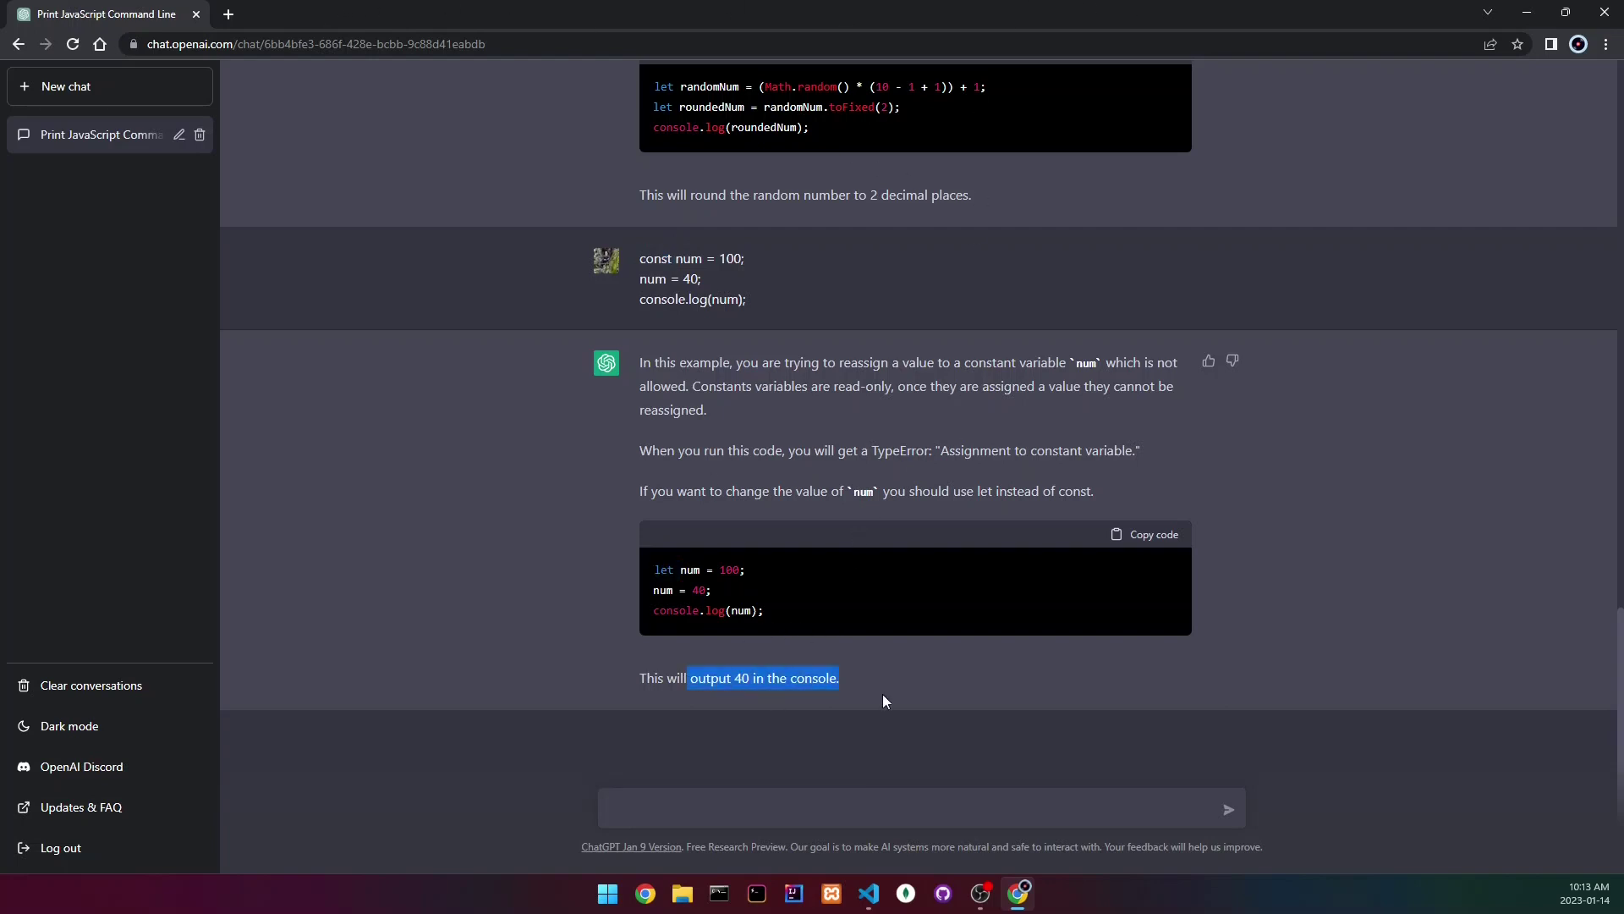
pyautogui.click(855, 605)
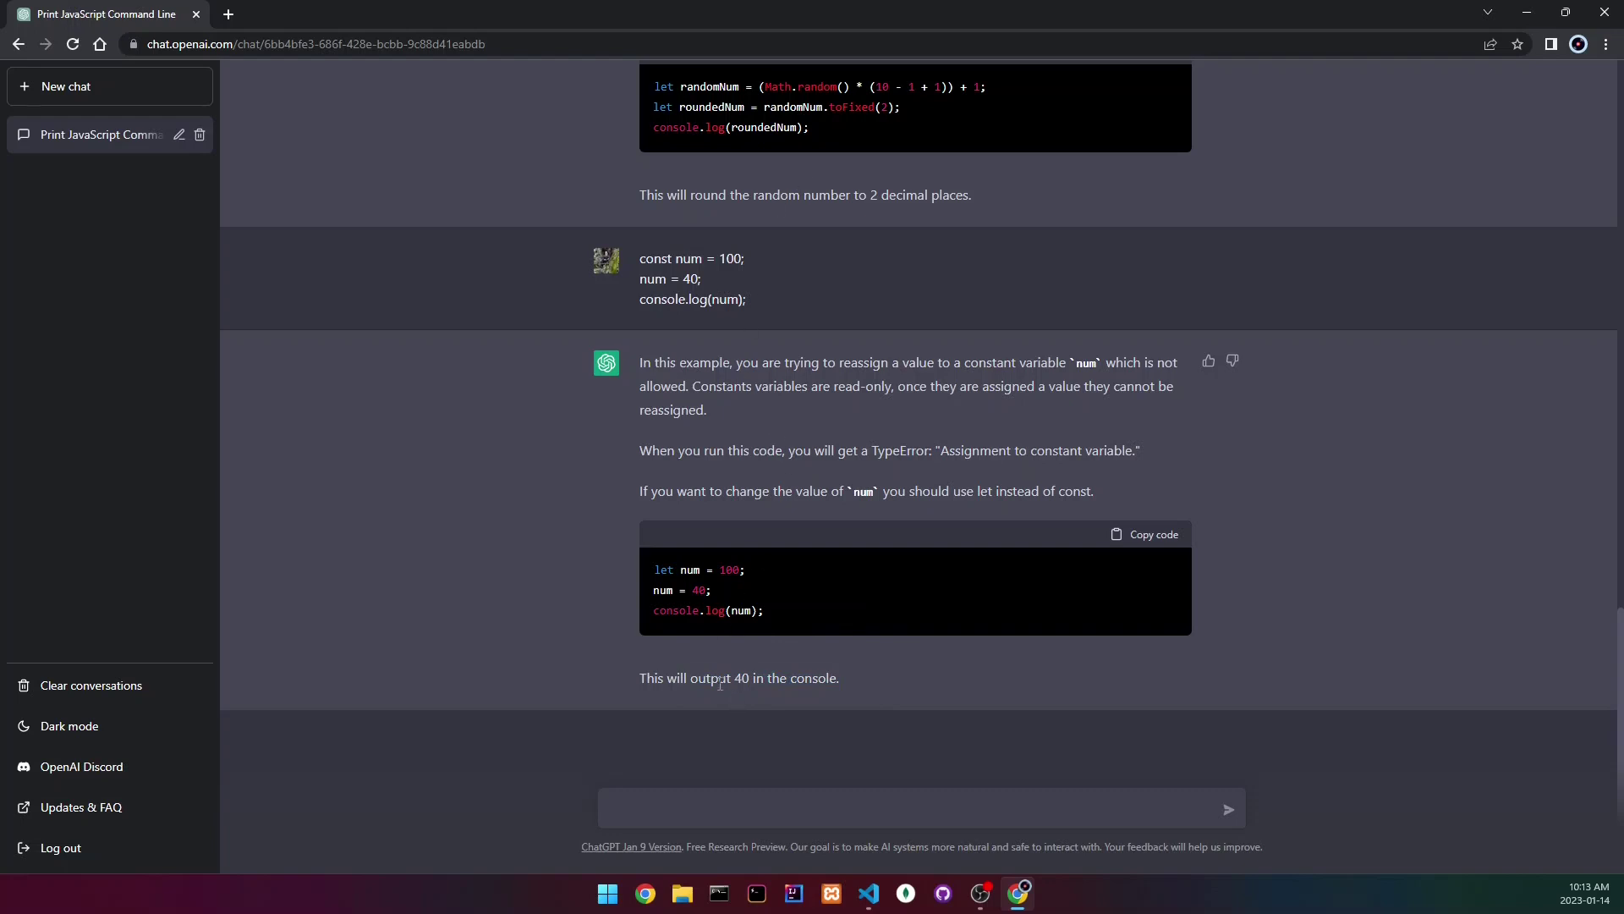
pyautogui.moveTo(692, 680); pyautogui.dragTo(751, 680)
pyautogui.moveTo(790, 623)
pyautogui.mouseDown()
pyautogui.moveTo(653, 611)
pyautogui.moveTo(652, 565)
pyautogui.mouseUp()
pyautogui.hotkey('ctrl', 'c')
pyautogui.click(935, 445)
pyautogui.rightClick(934, 444)
# - Run the suggested let code in the DevTools console, printing 40, then close DevTools
pyautogui.click(952, 708)
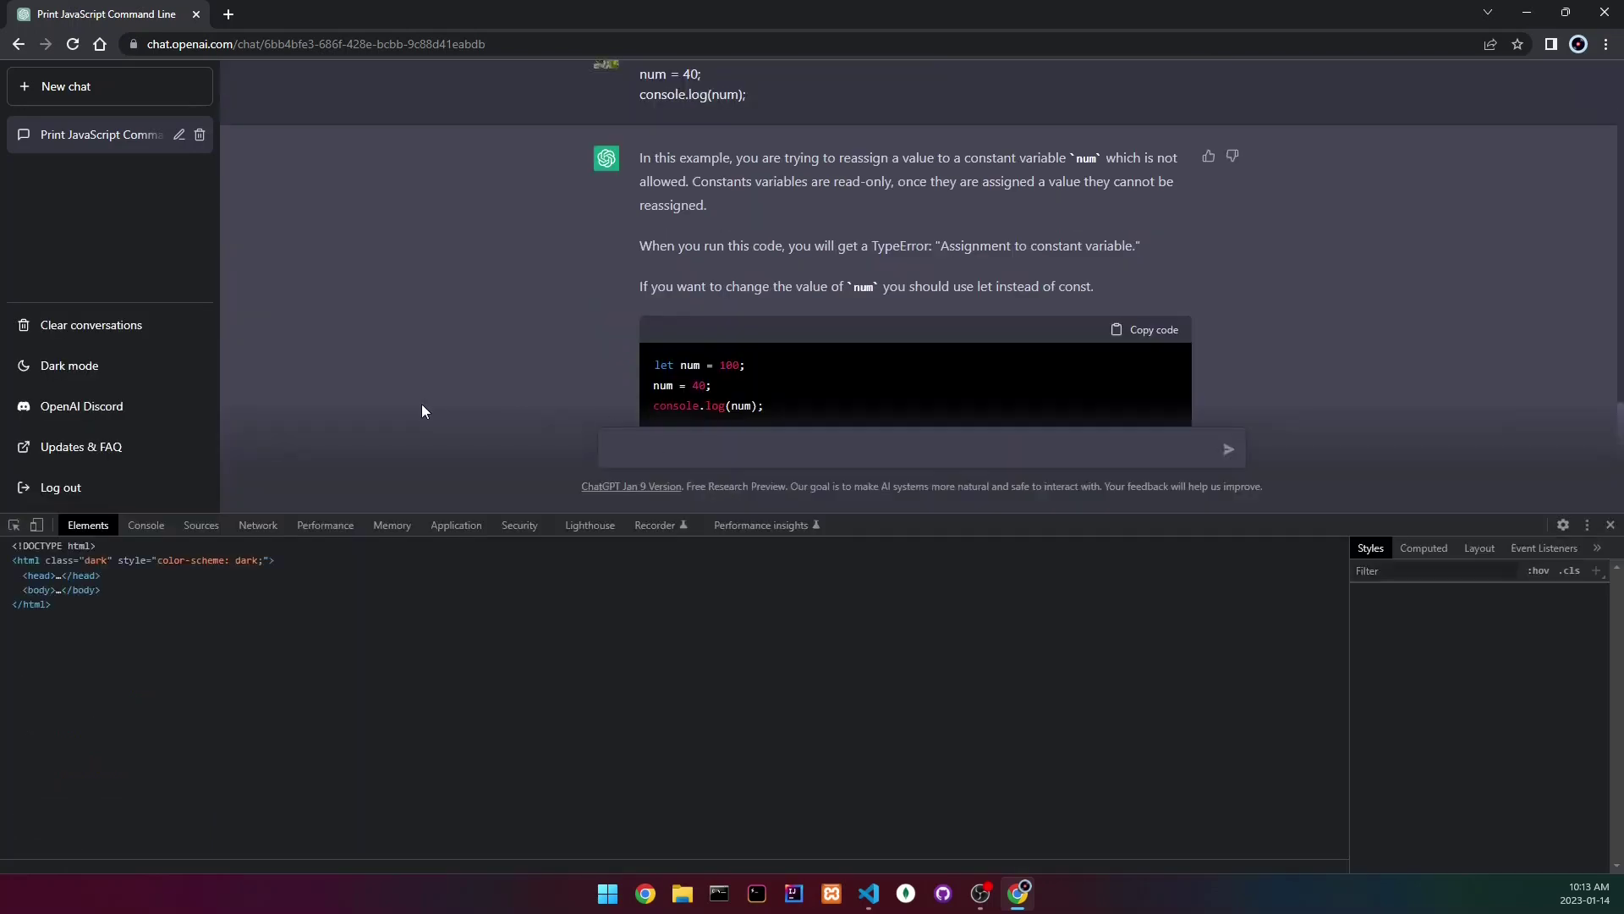
pyautogui.click(145, 525)
pyautogui.hotkey('ctrl', 'v')
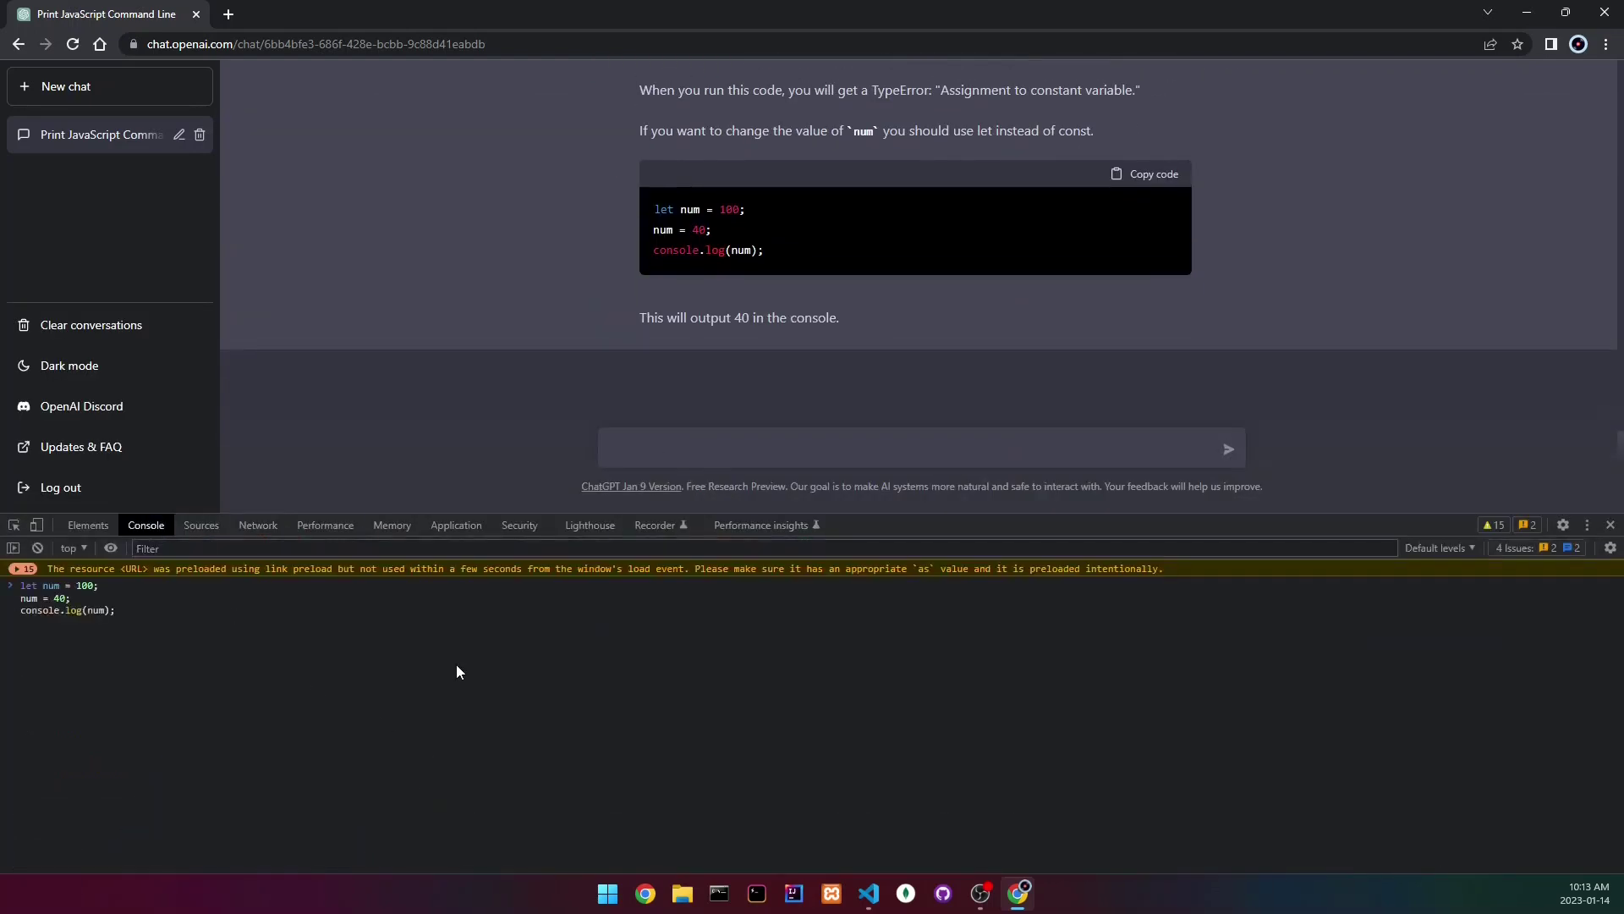
pyautogui.press('Return')
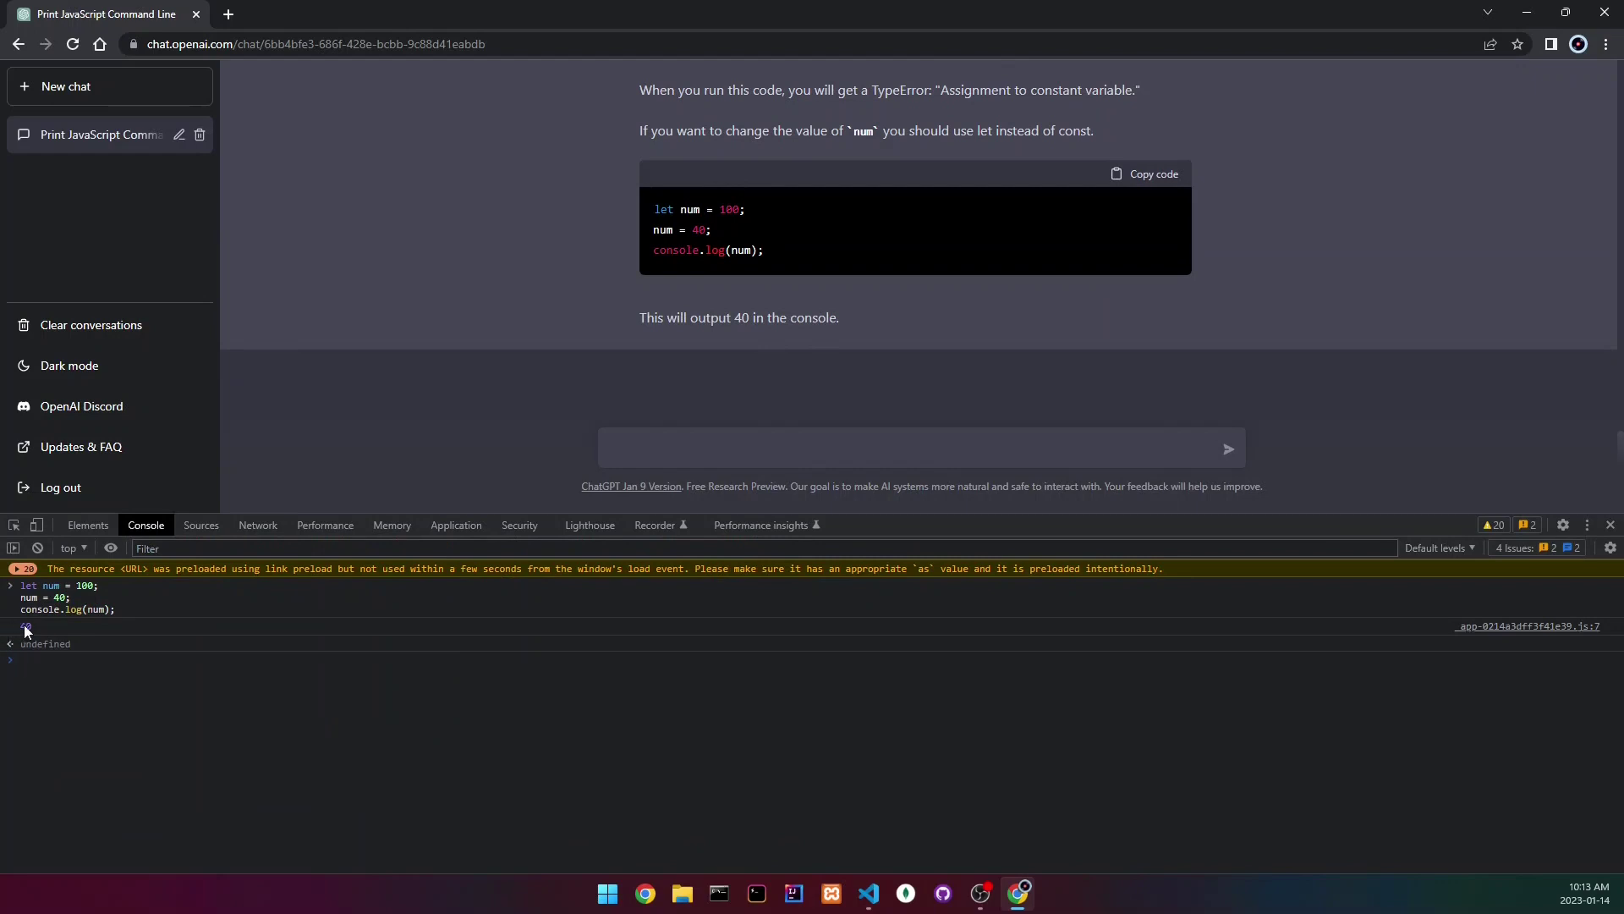
pyautogui.click(1610, 525)
pyautogui.scroll(5, 940, 368)
pyautogui.scroll(-4, 948, 418)
pyautogui.scroll(-1, 946, 438)
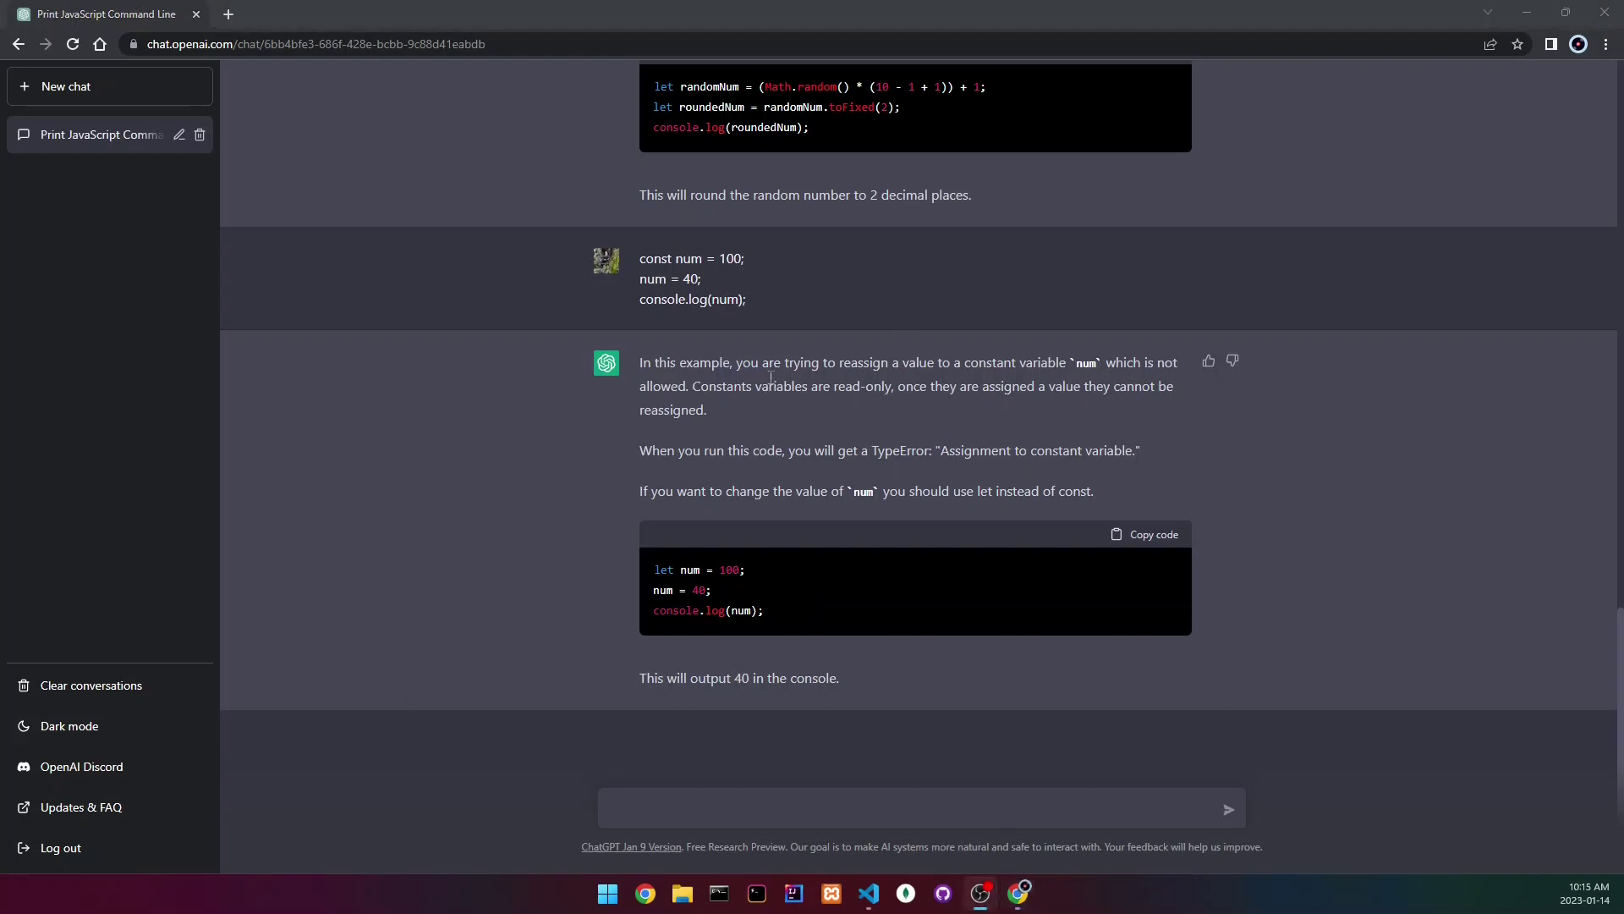
pyautogui.scroll(10, 685, 525)
pyautogui.scroll(5, 829, 538)
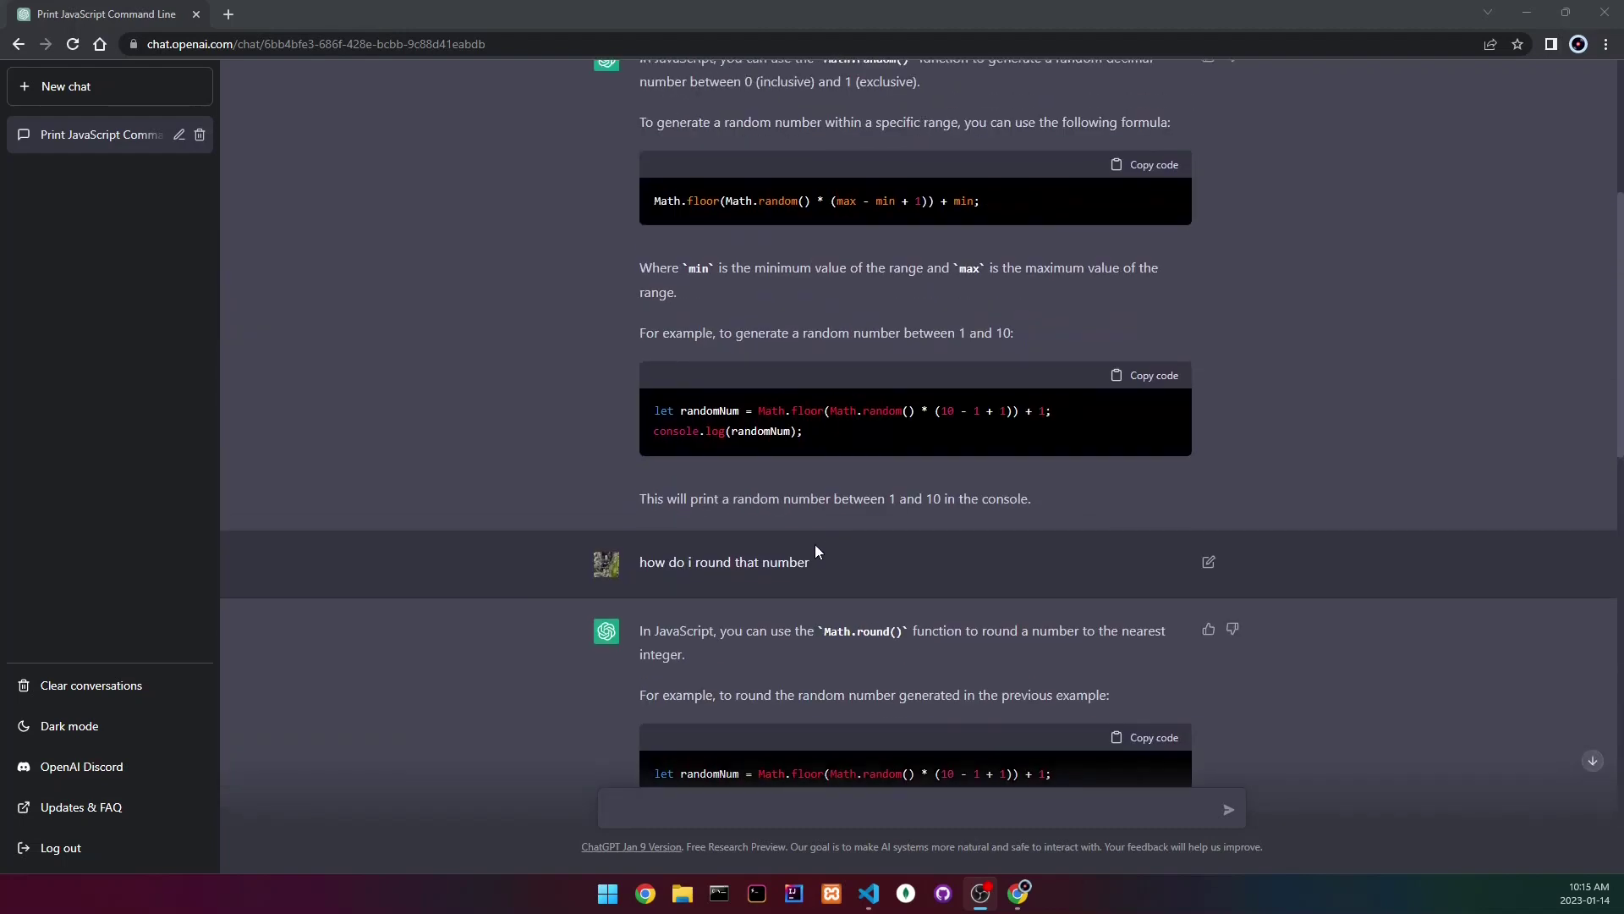
pyautogui.scroll(-10, 855, 559)
pyautogui.scroll(-5, 850, 571)
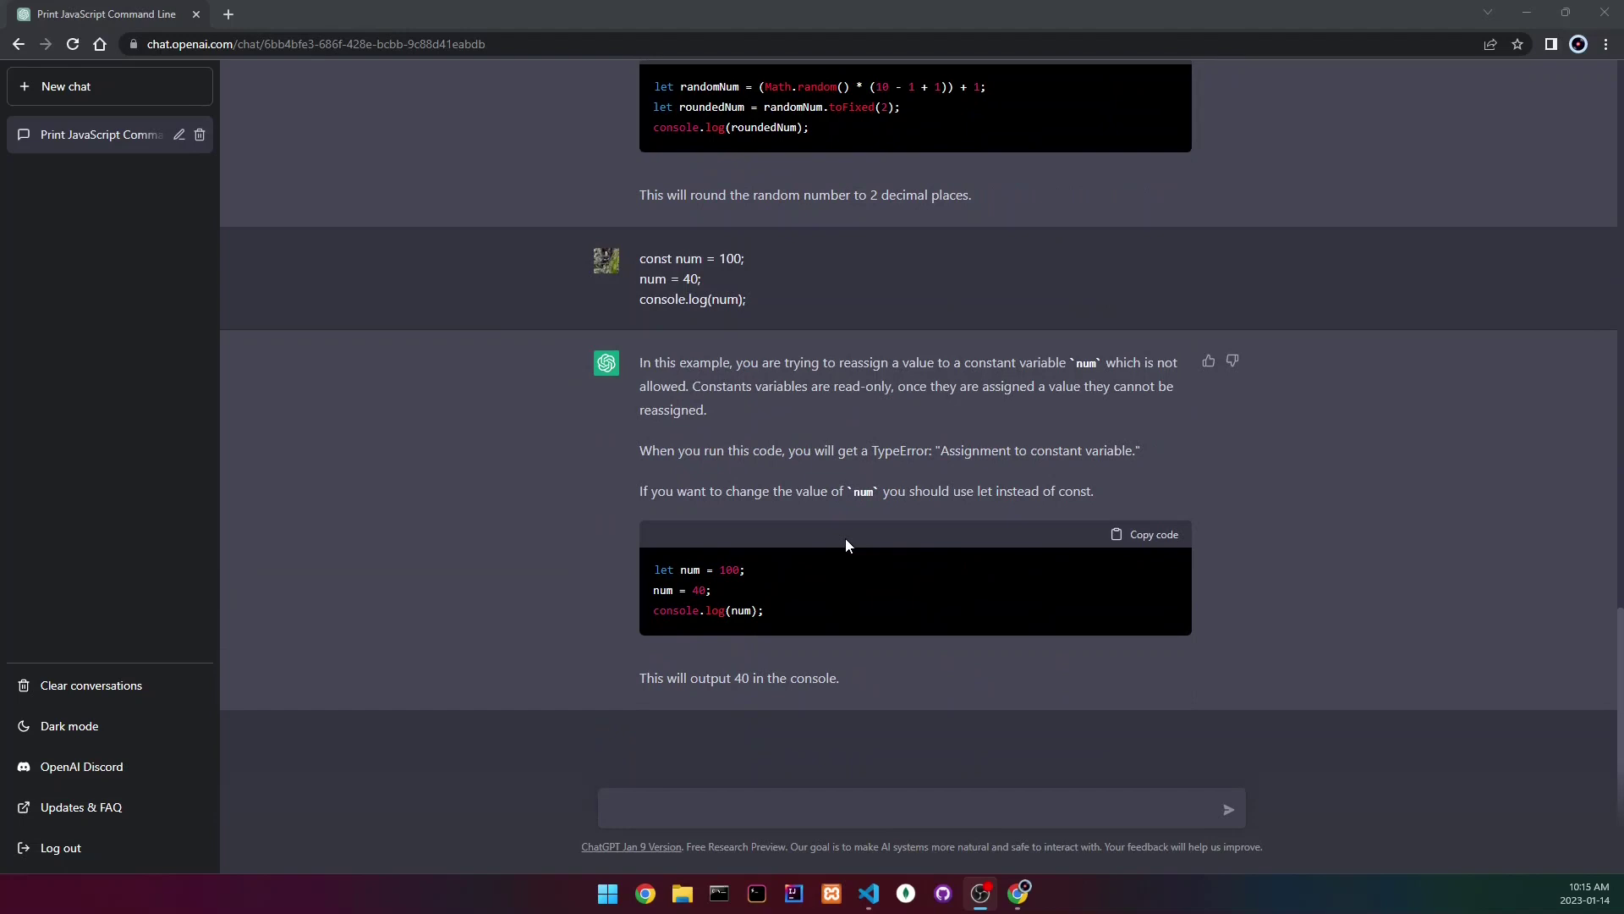
pyautogui.scroll(4, 994, 508)
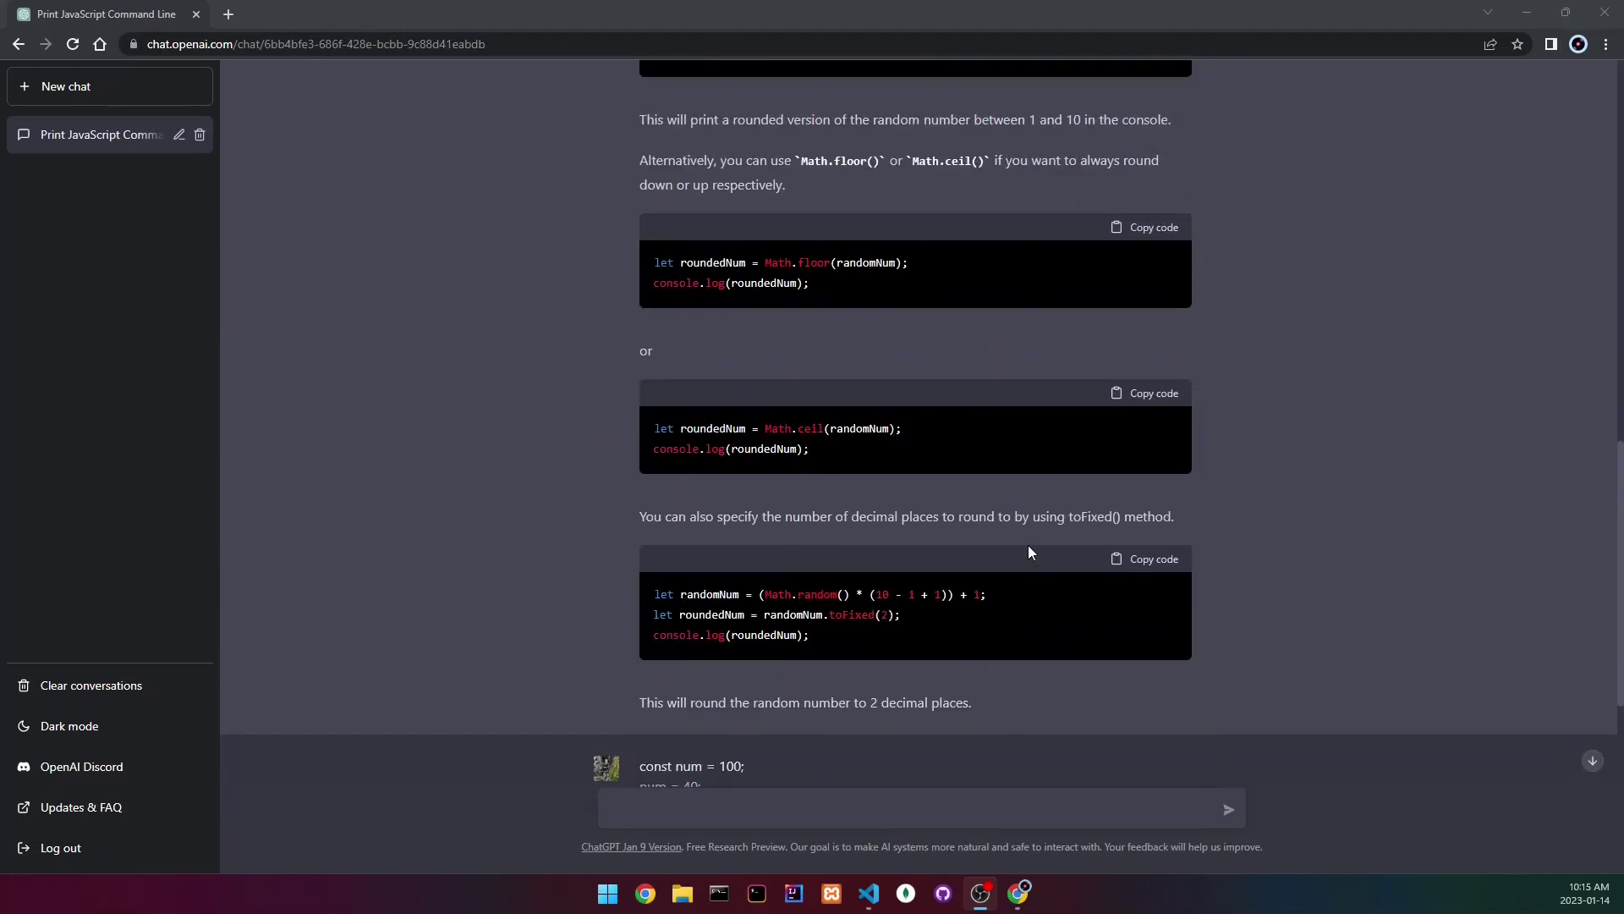
pyautogui.scroll(-4, 1028, 545)
pyautogui.scroll(4, 786, 357)
pyautogui.scroll(-4, 807, 475)
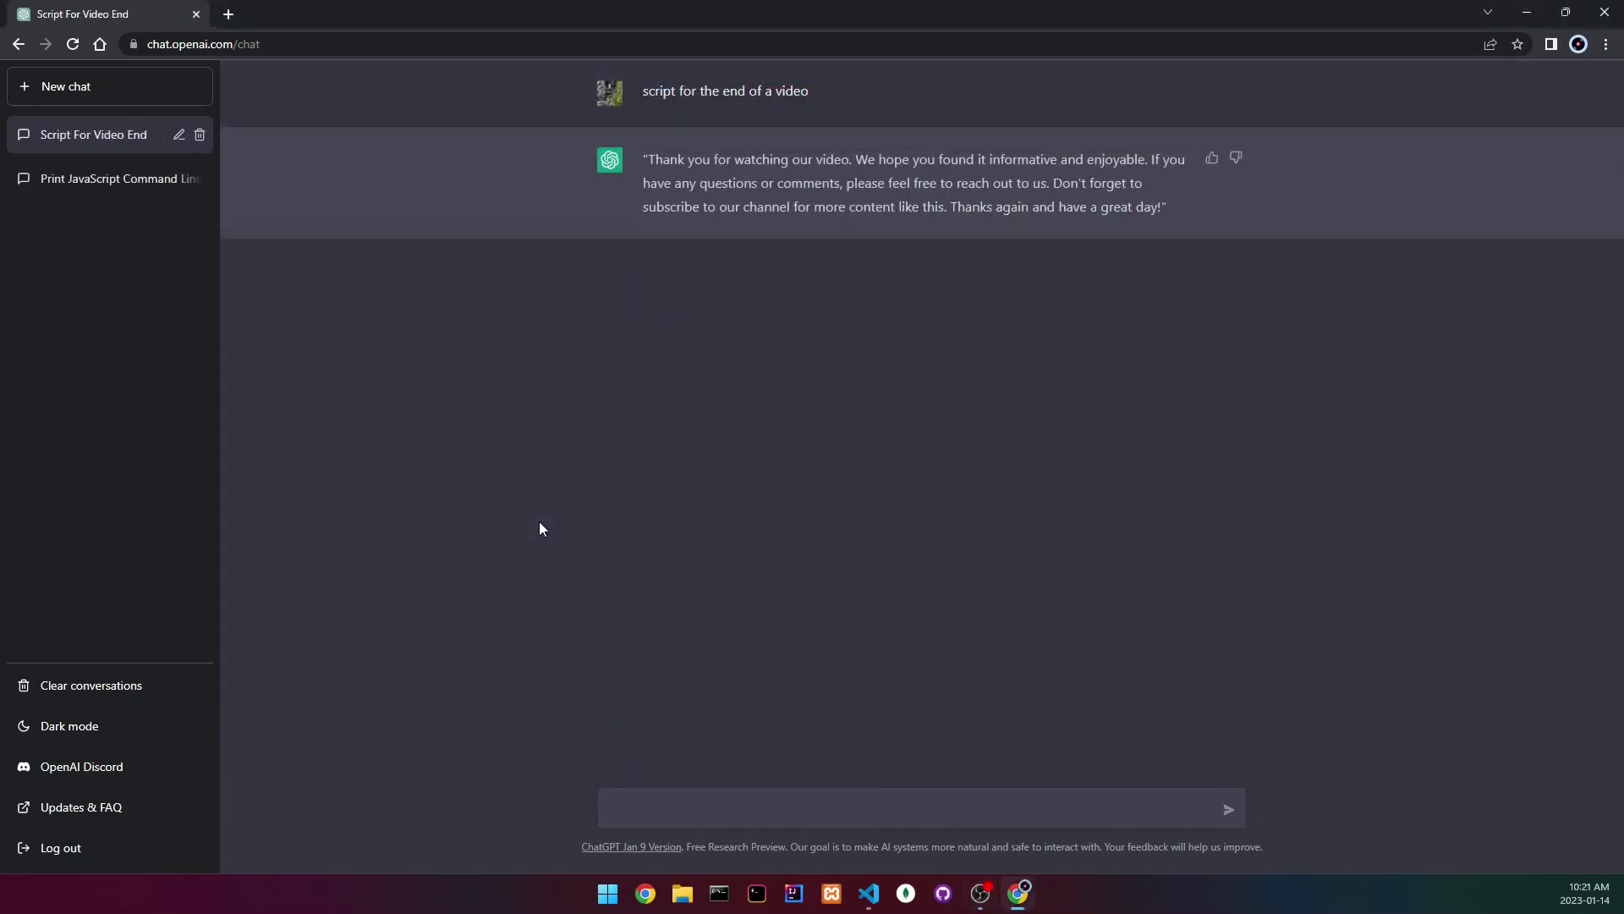